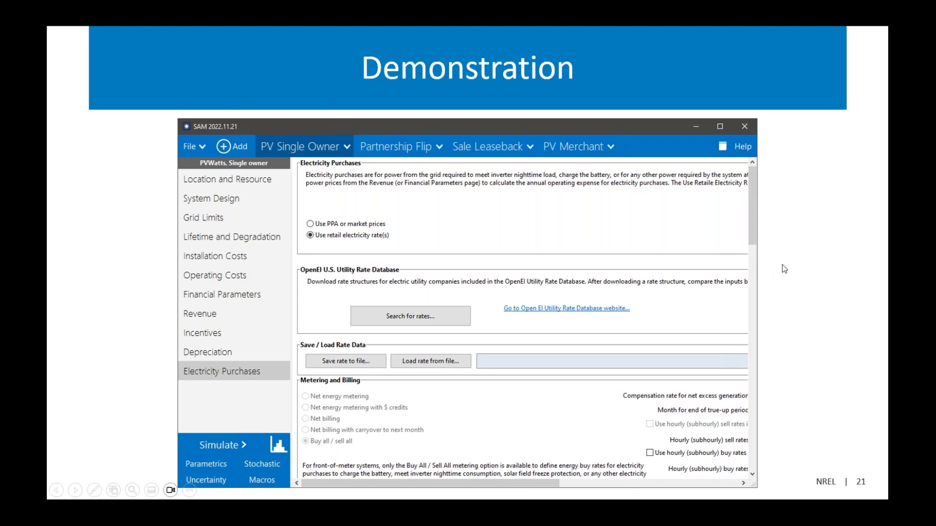
End the slide show, switch to System Advisor Model (SAM) and start a new project
key(Escape)
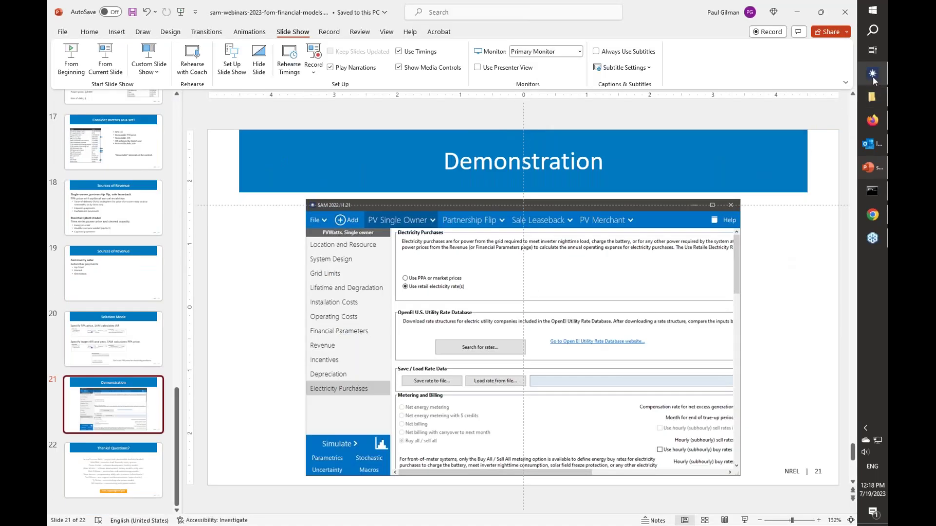
click(872, 75)
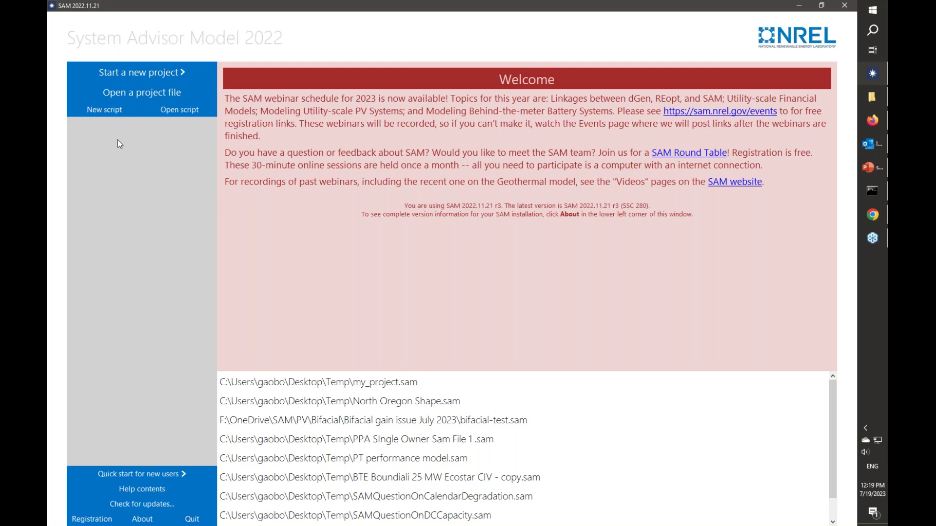
click(125, 74)
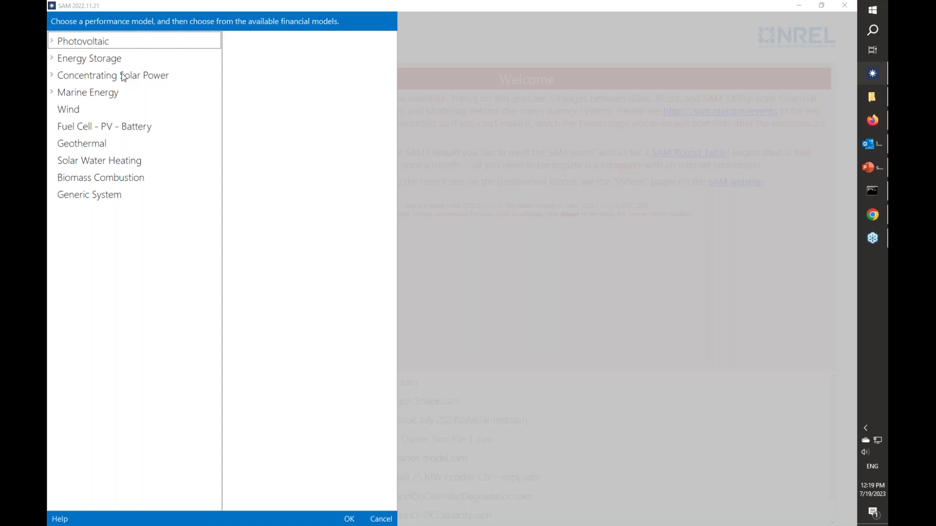
Examine the Power Purchase Agreement and Distributed financial models available for the PVWatts photovoltaic model
click(52, 42)
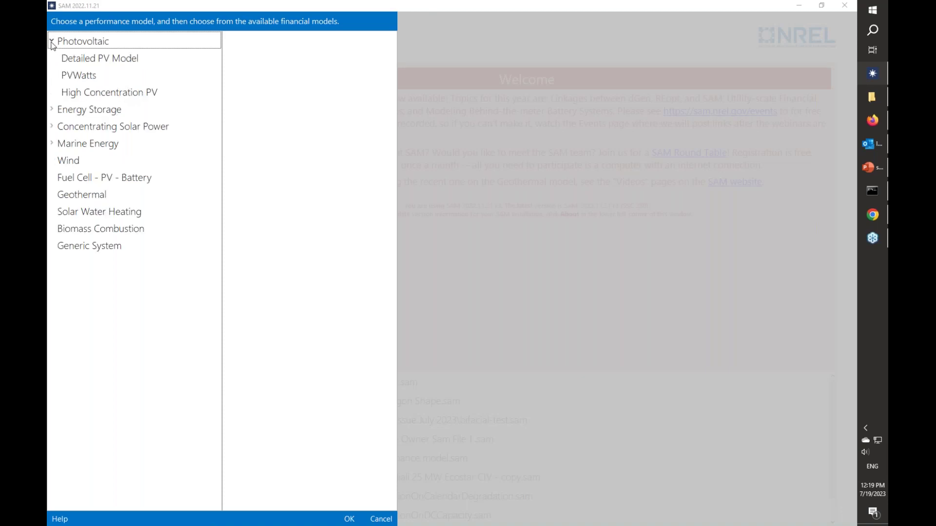
click(84, 76)
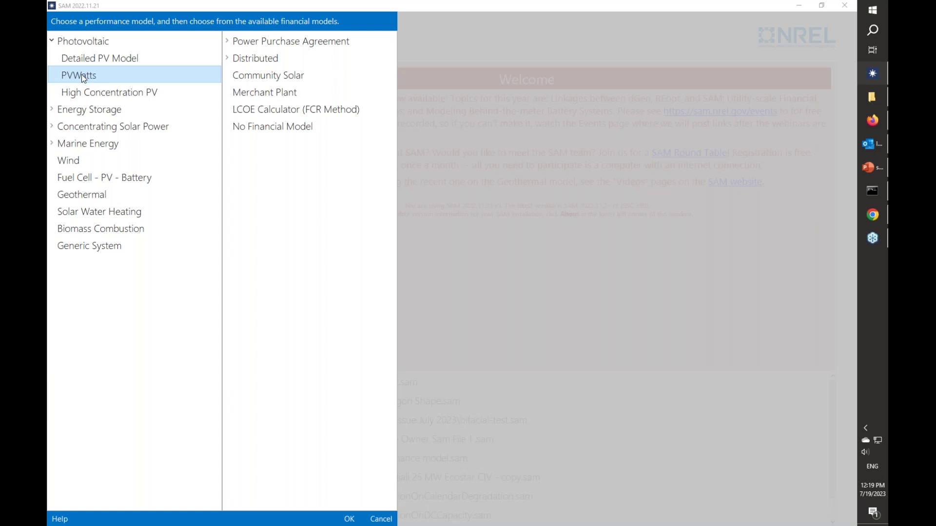
click(226, 58)
click(227, 42)
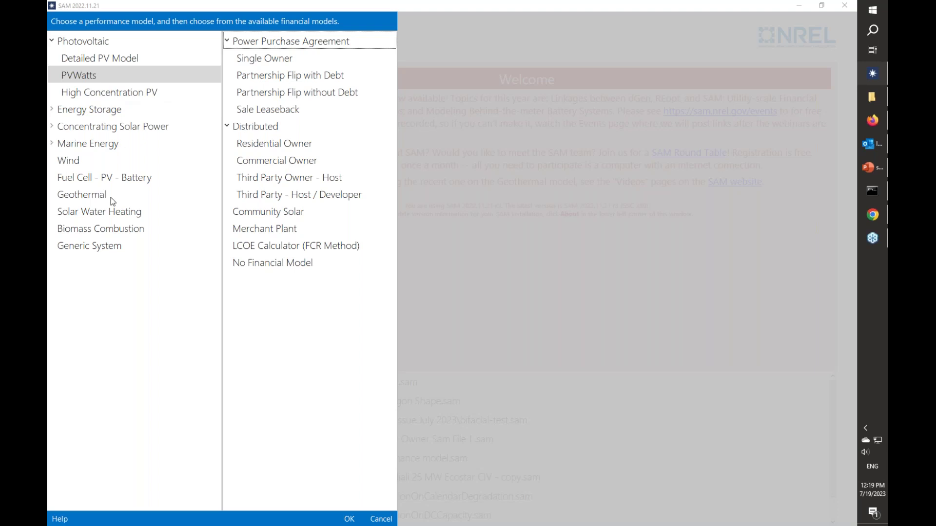
Examine the financial models available for the Power Tower Molten Salt concentrating solar power model
click(52, 127)
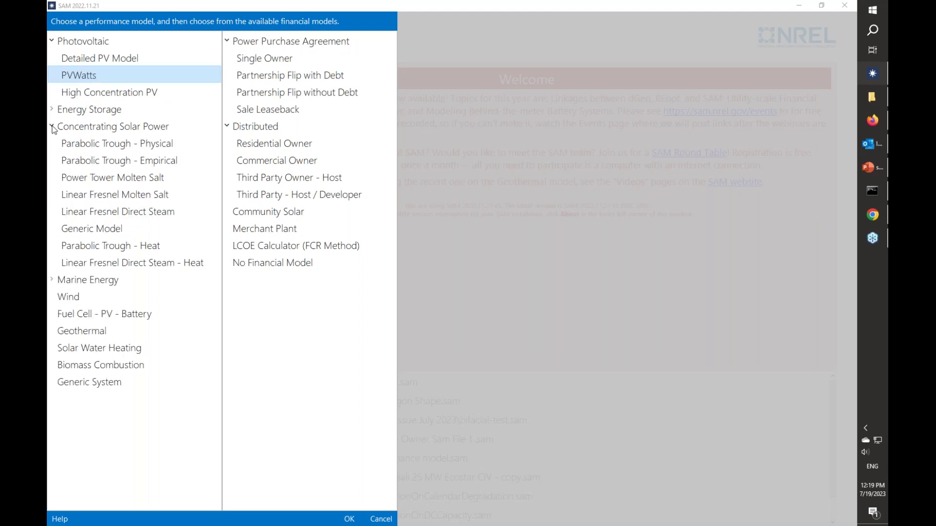
click(94, 181)
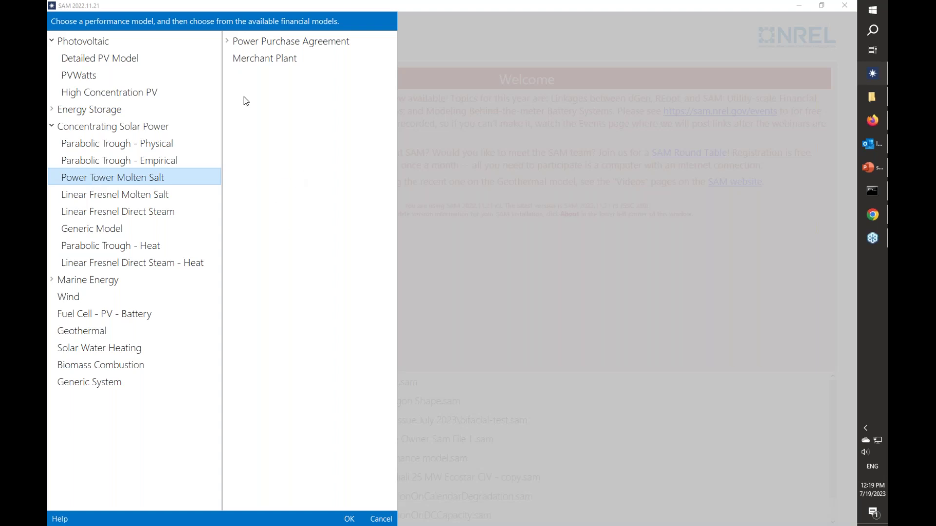
click(229, 41)
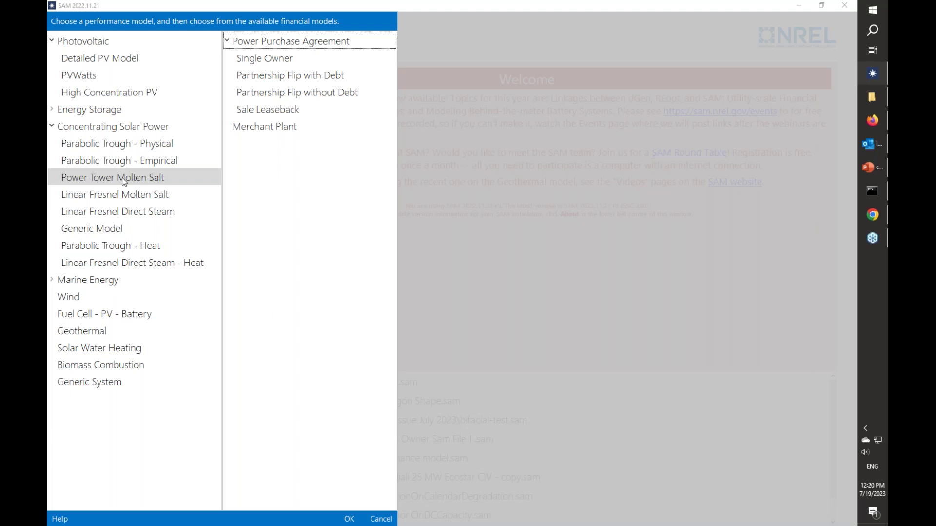
Create the case with the PVWatts performance model and the Single Owner power purchase agreement financial model
click(76, 78)
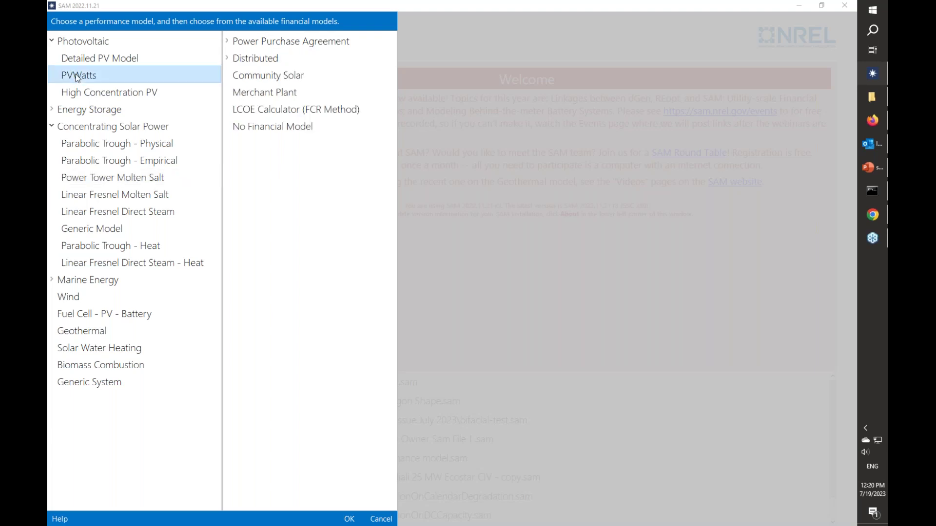
click(260, 44)
click(263, 59)
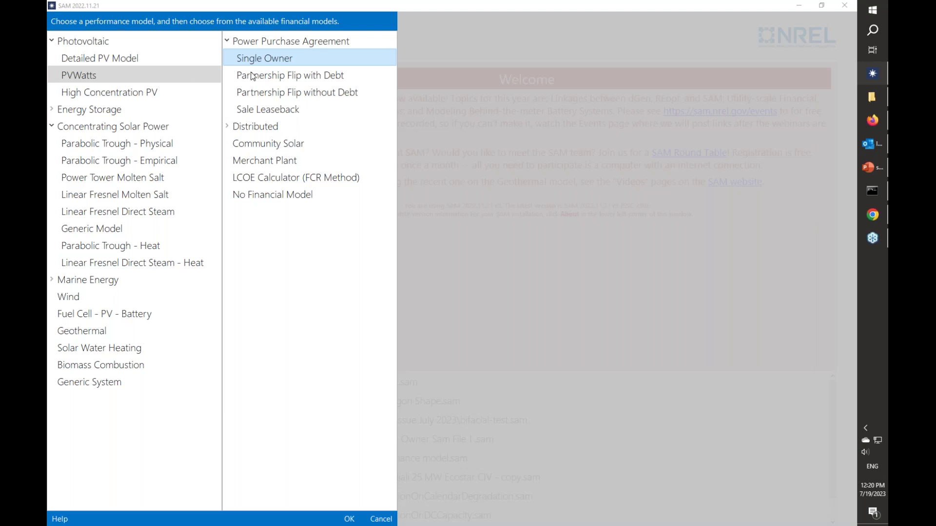
click(350, 519)
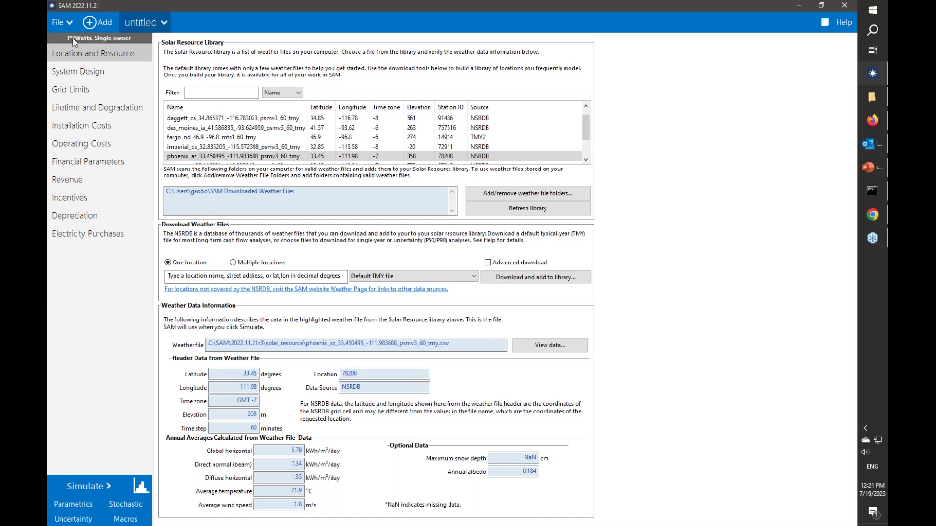
Rename the untitled case as "PVWatts Single Owner"
click(163, 26)
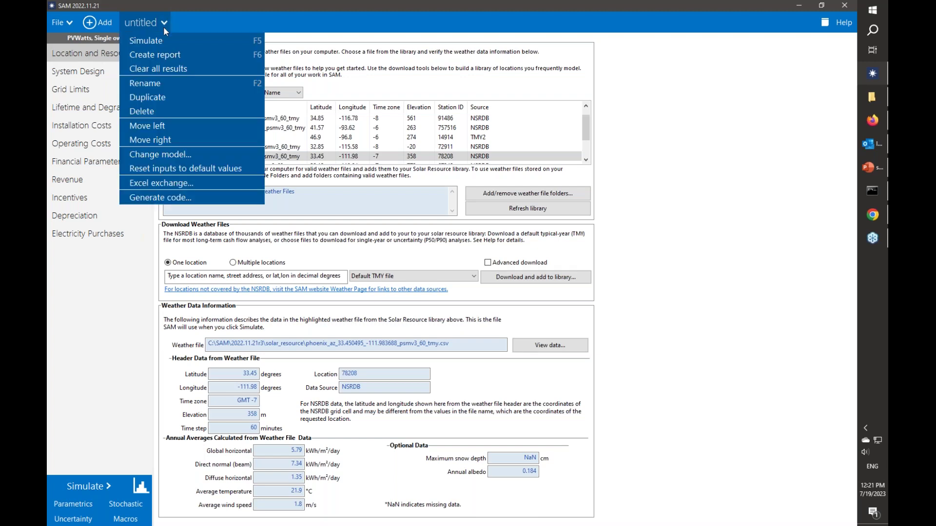
click(167, 85)
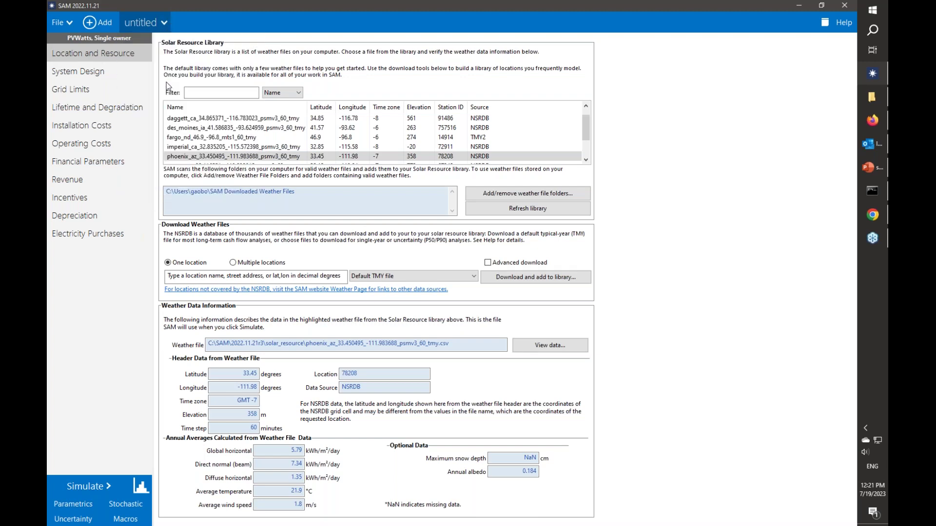
text(PV)
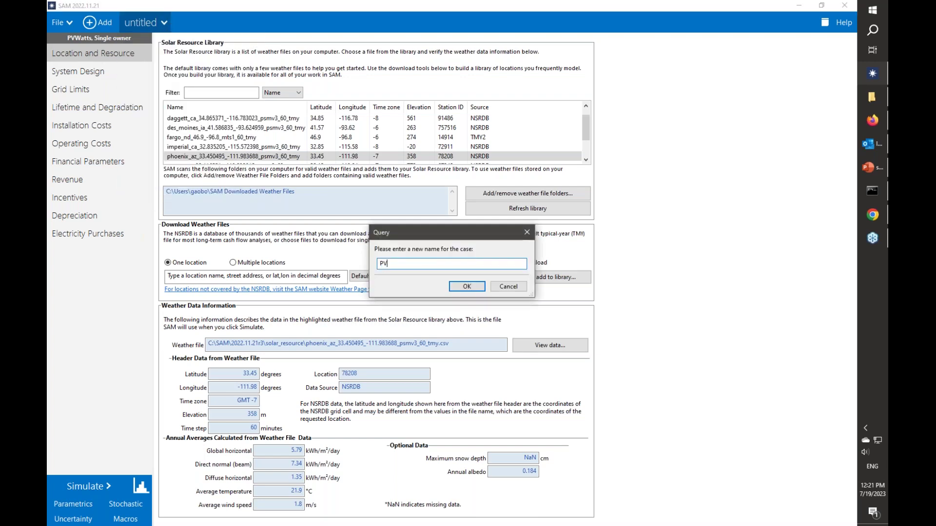
text(Watts Single Owner)
click(467, 287)
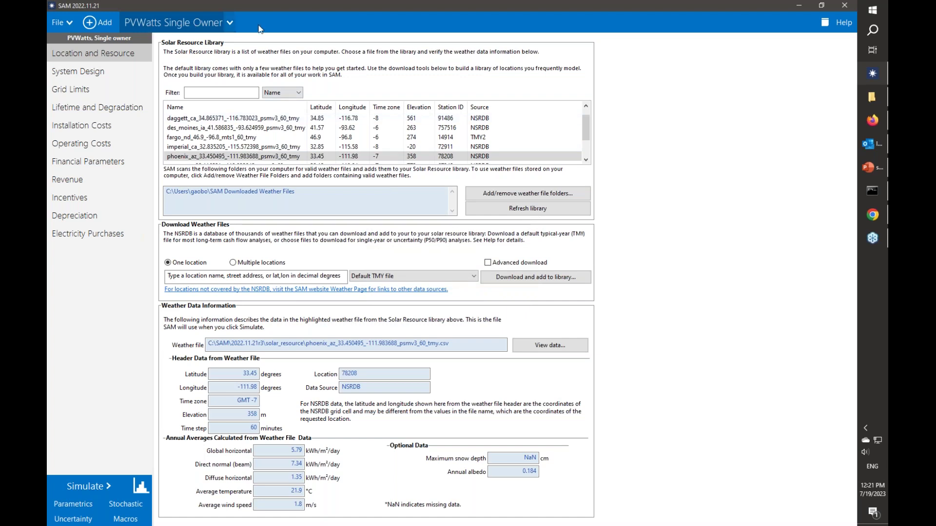
click(230, 22)
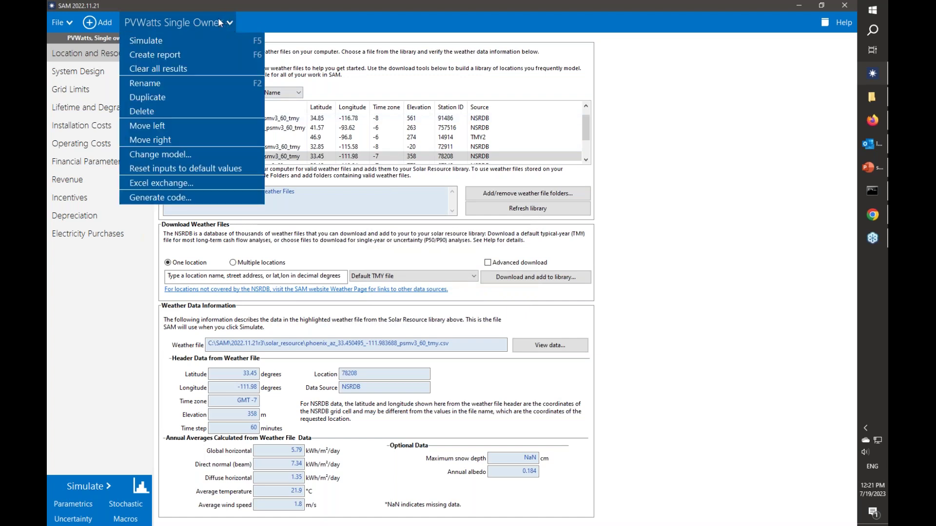
click(154, 19)
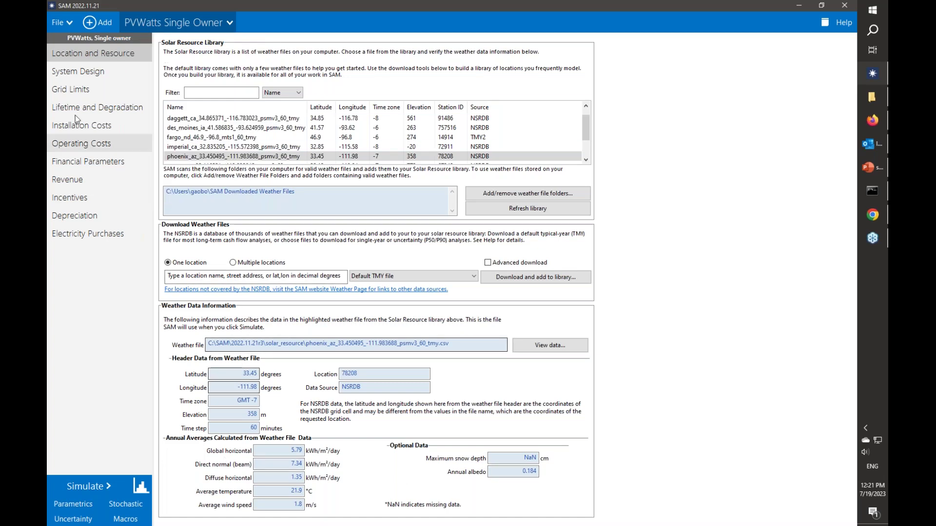
Look through the input pages in order from System Design to Operating Costs
click(121, 71)
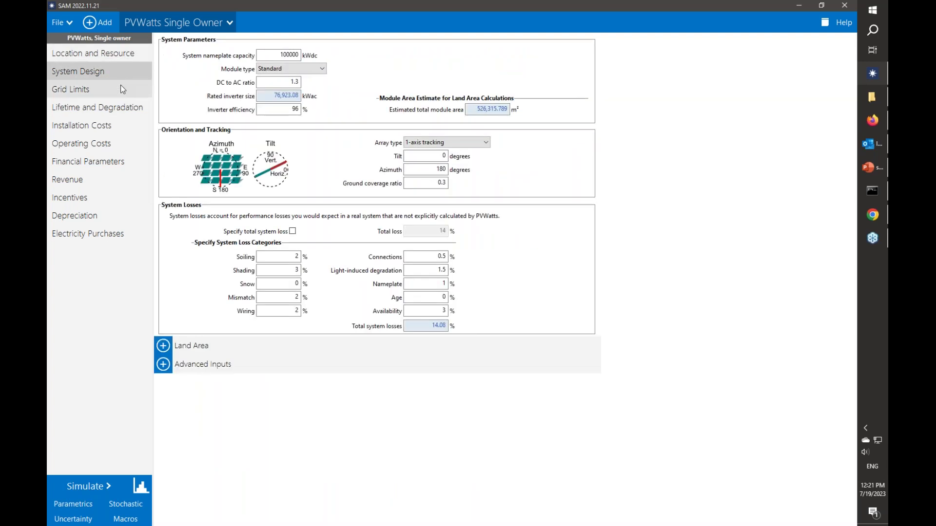
click(123, 90)
click(128, 109)
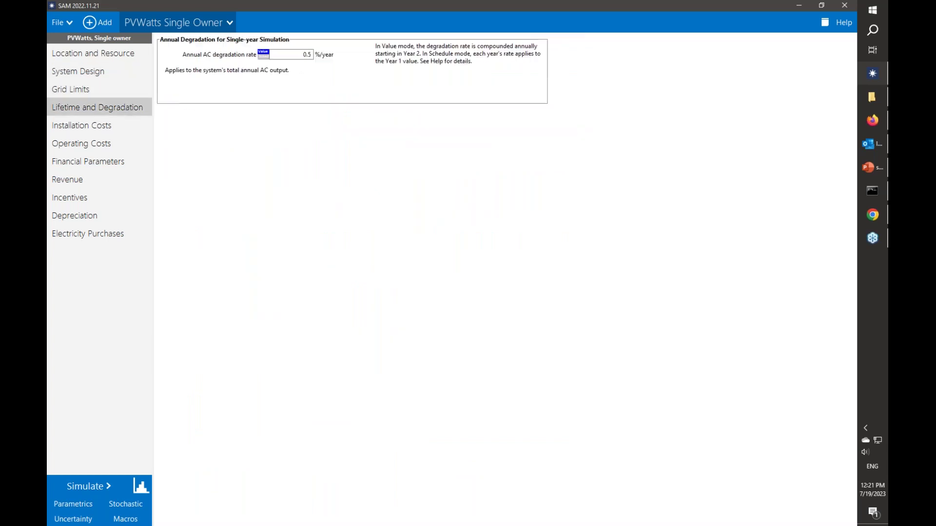
click(128, 127)
click(130, 146)
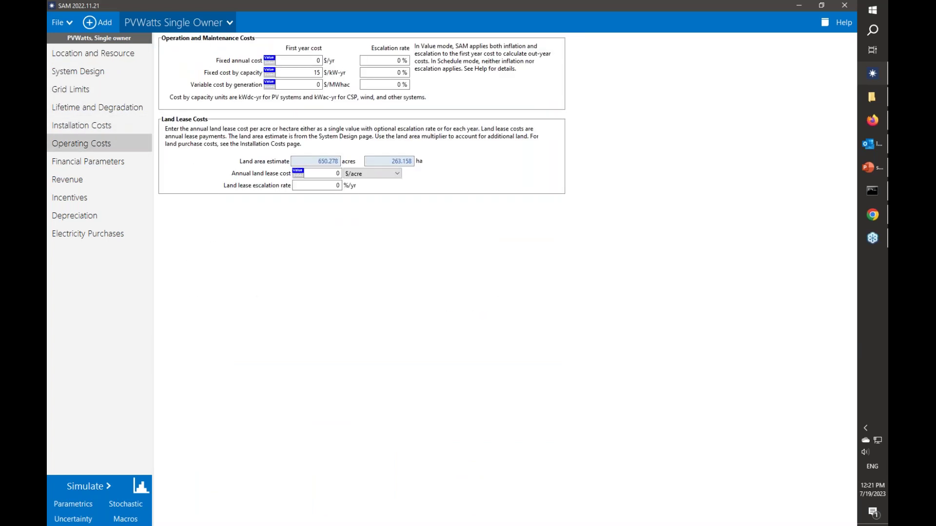
Review the weather resource, system design, grid limits and annual degradation inputs of the PVWatts case
click(100, 53)
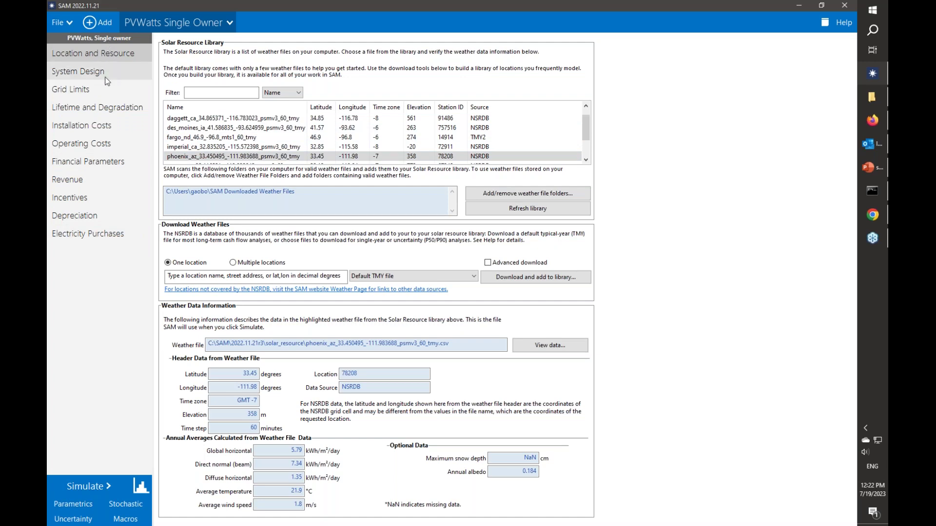
click(116, 51)
click(77, 71)
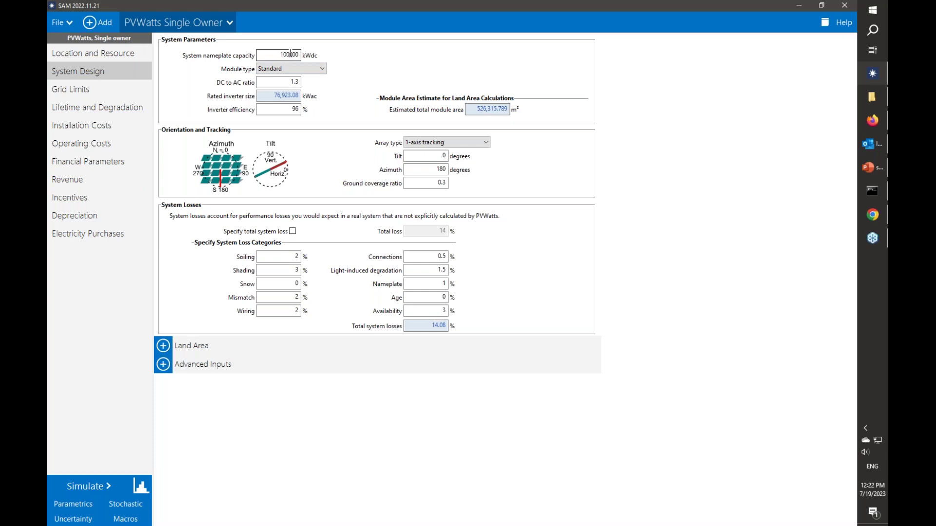
click(92, 92)
click(97, 106)
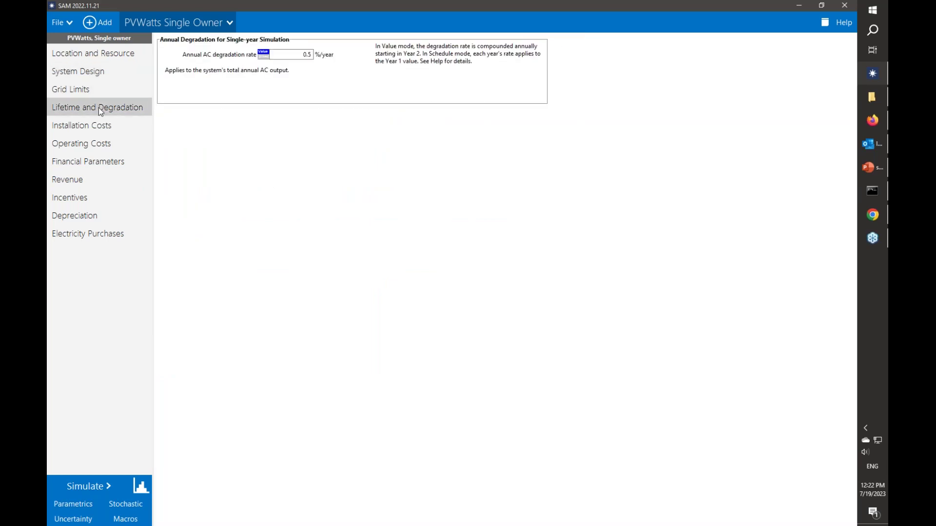
Review the total installed cost and cost per capacity in Installation Costs, and the fixed cost by capacity in Operating Costs
click(101, 126)
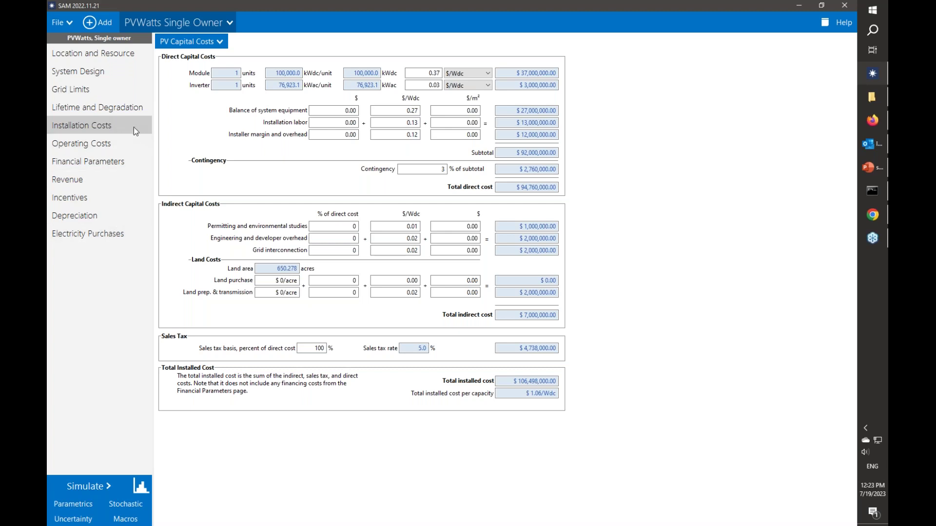
click(78, 127)
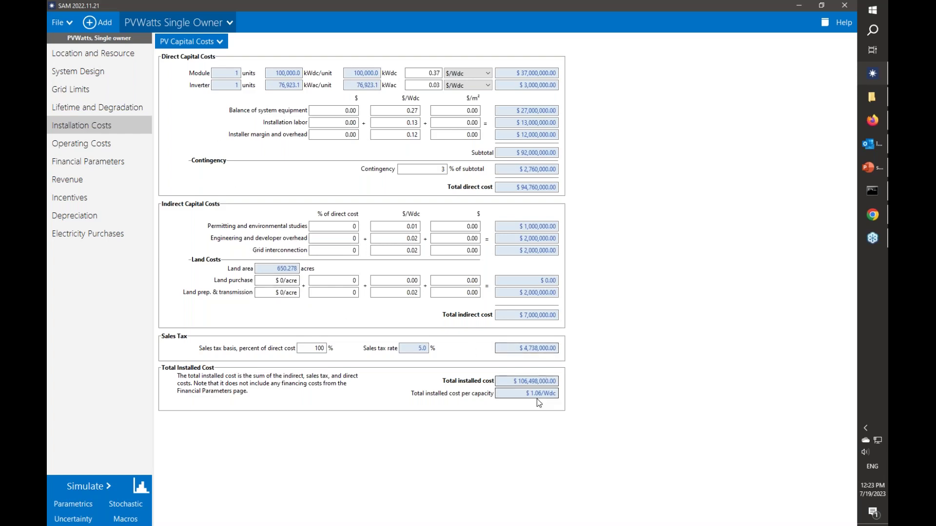
drag(514, 381, 592, 390)
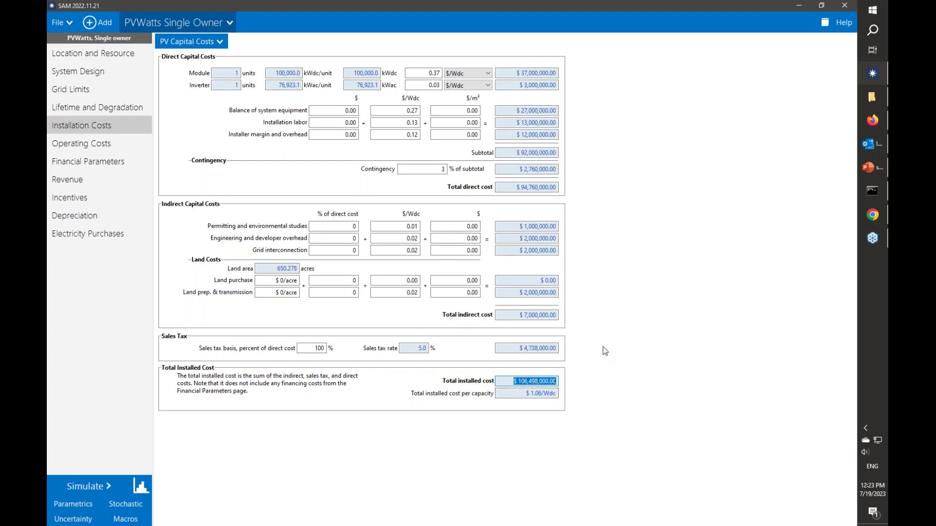
click(548, 393)
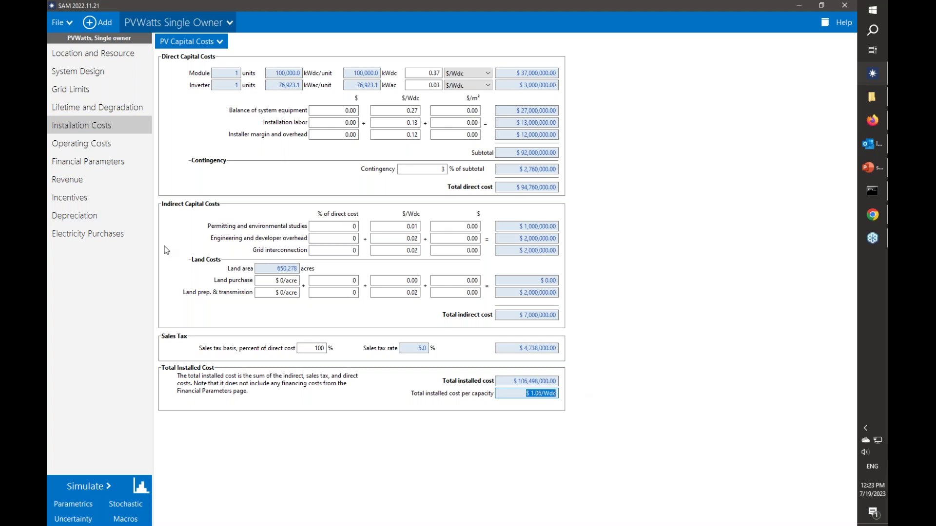
click(127, 149)
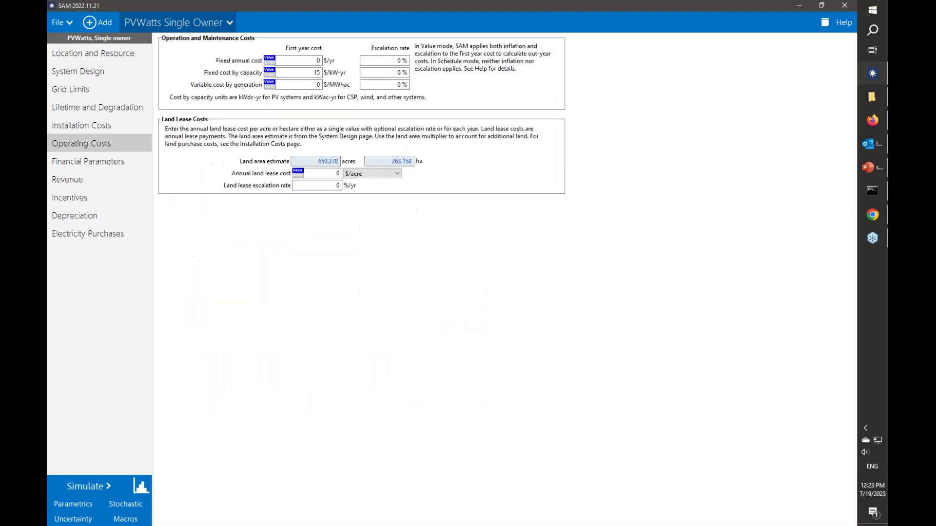
double_click(293, 70)
Review the Financial Parameters, including analysis period, debt tenor, inflation and real discount rates, construction financing and reserve accounts
click(95, 165)
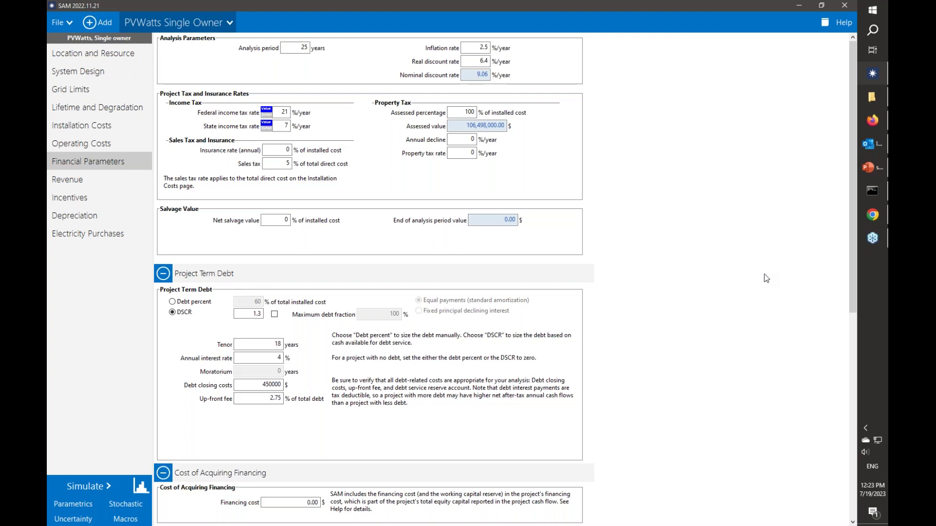
double_click(308, 48)
double_click(278, 344)
double_click(485, 48)
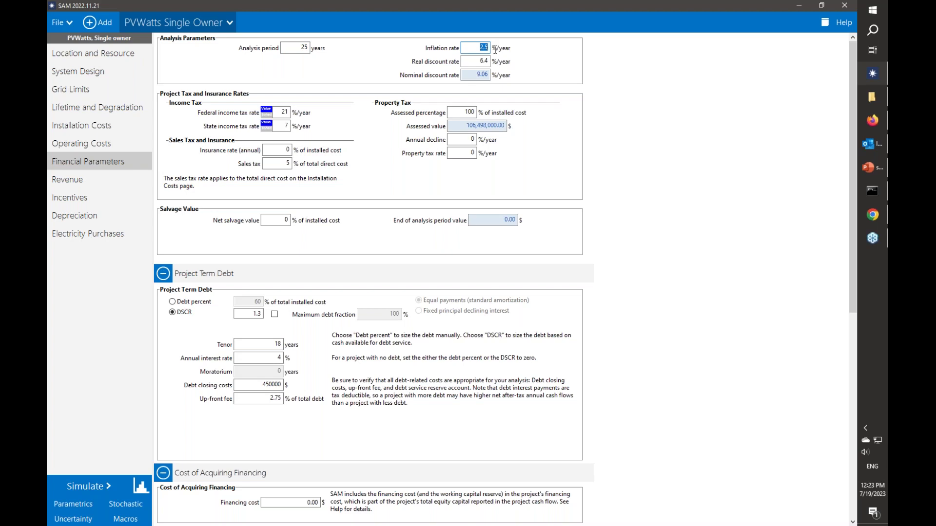
double_click(481, 62)
scroll(714, 260, down, 6)
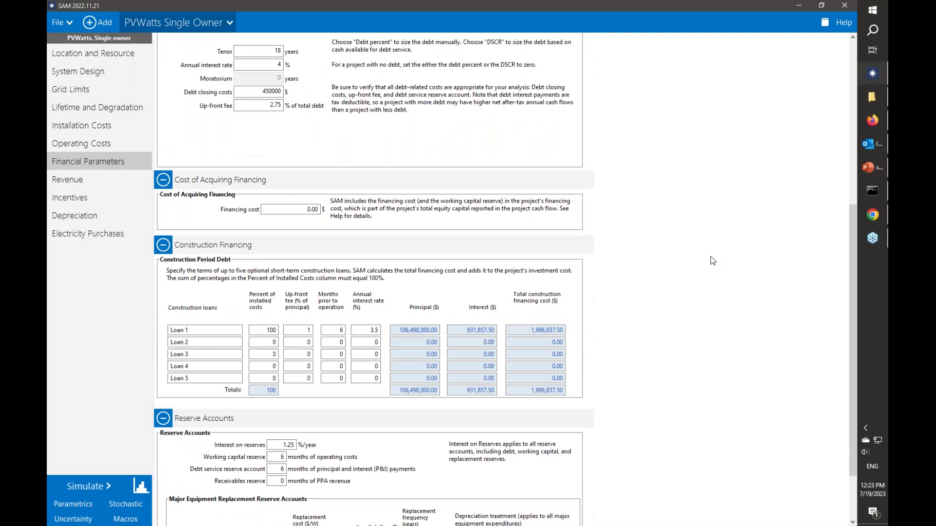
scroll(712, 261, down, 1)
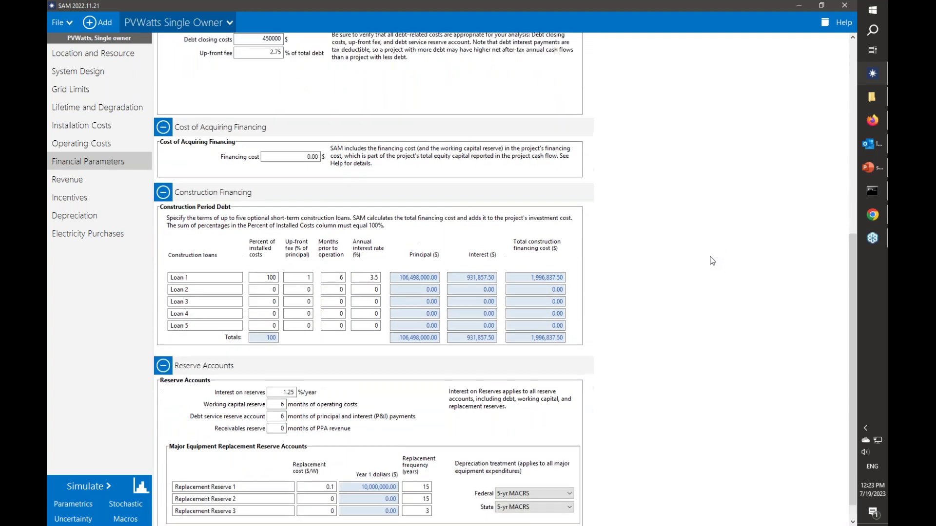
Review the PPA price and the PPA price escalation rate among the Revenue inputs
click(92, 179)
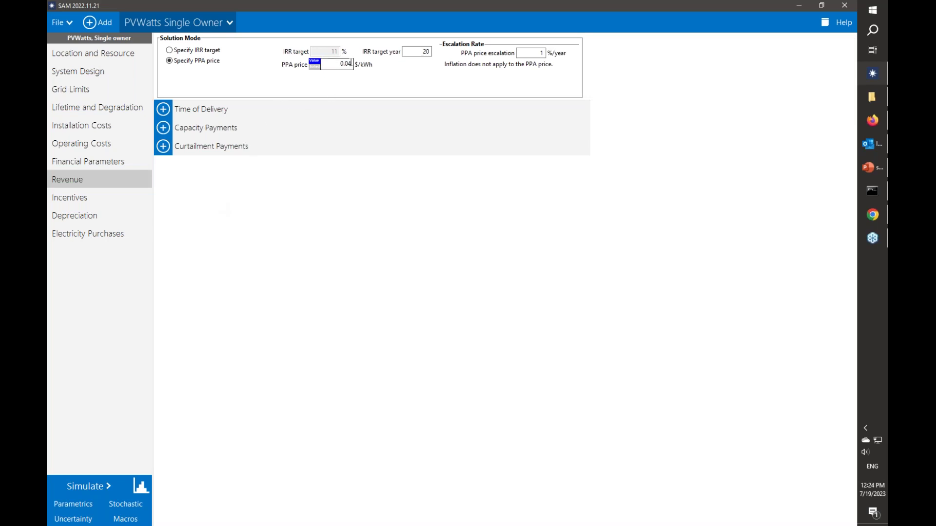
click(541, 52)
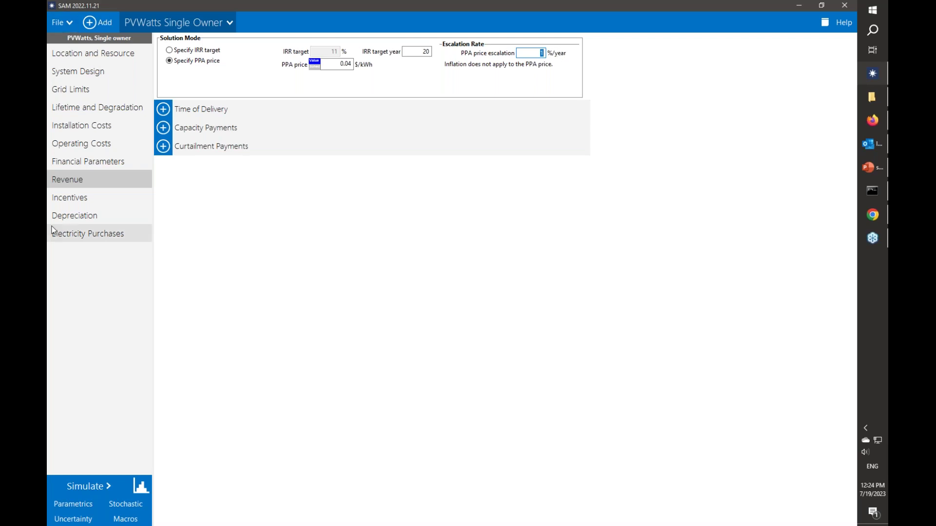
Review the federal investment tax credit percentage in Incentives, the 5-yr MACRS allocation in Depreciation, and the Electricity Purchases option
click(75, 198)
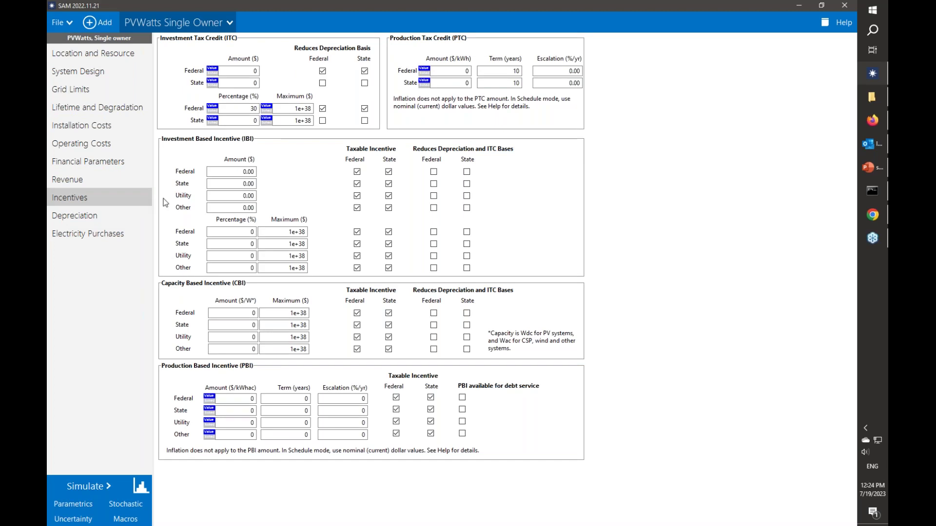
double_click(243, 110)
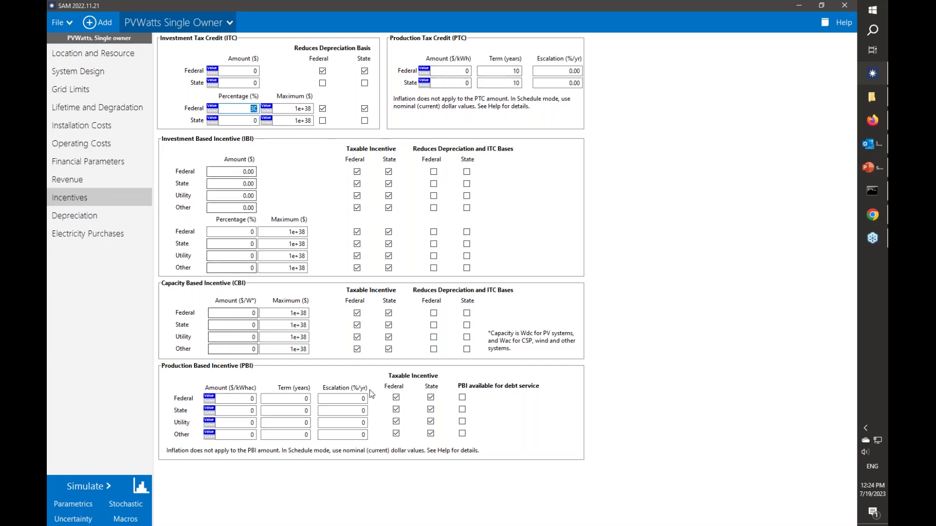
click(80, 218)
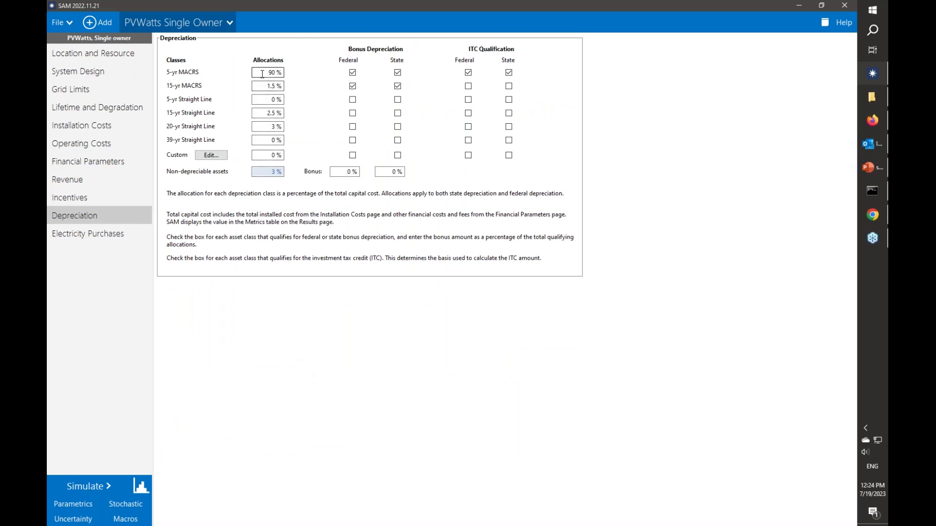
double_click(280, 70)
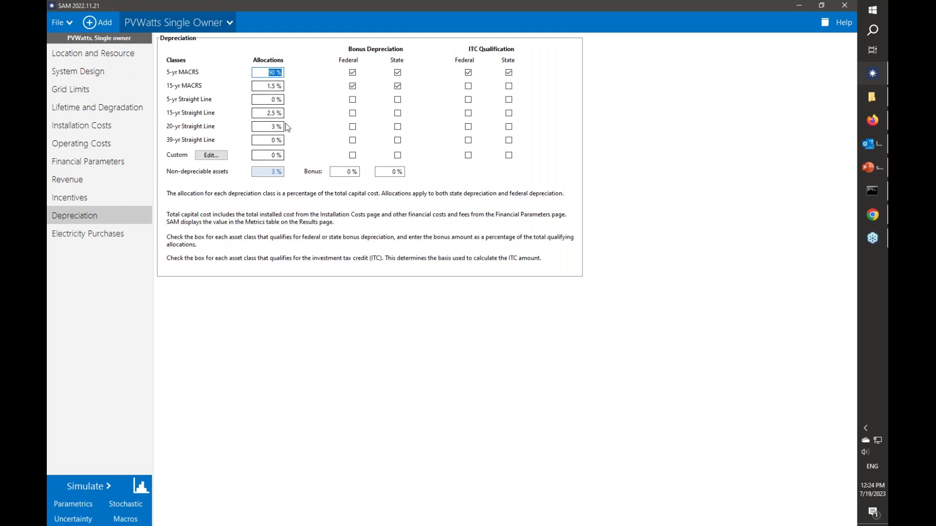
click(95, 234)
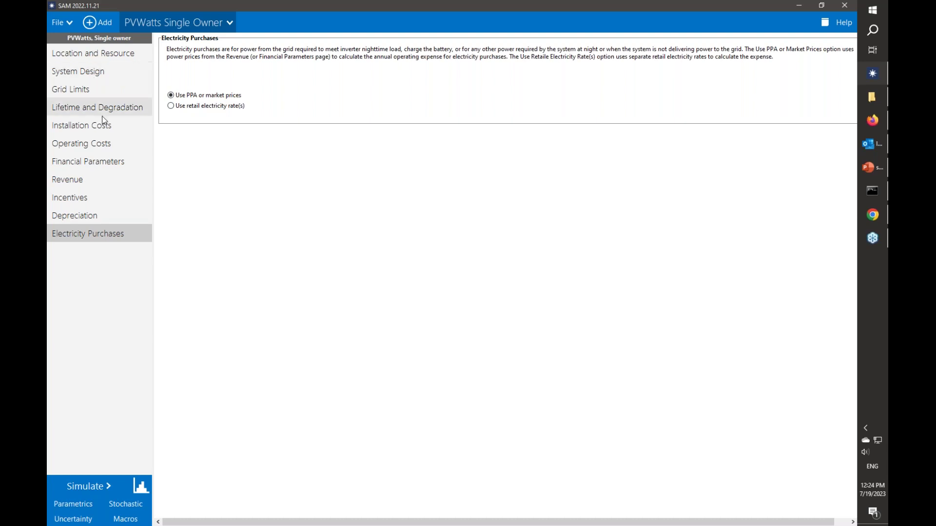
Run the simulation, look through the data tables, cash flow, time series and monthly profiles, and return to the results summary
click(85, 486)
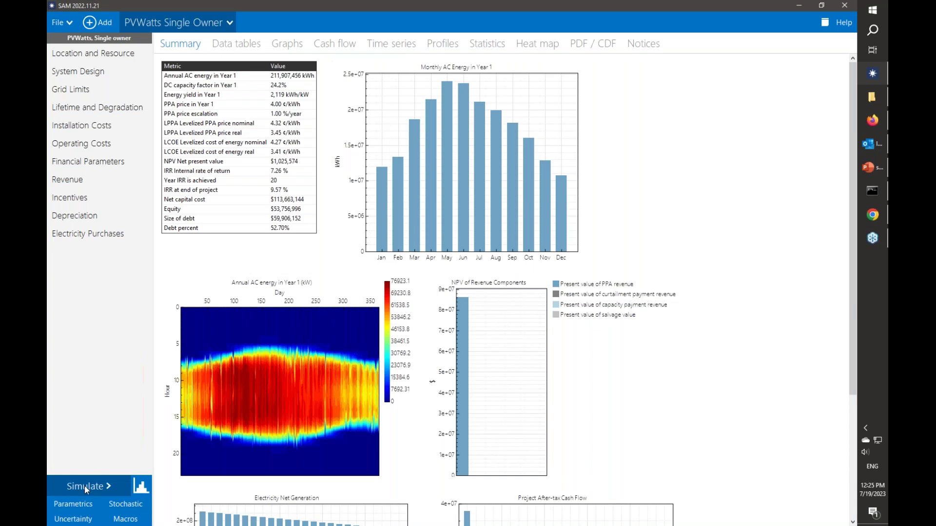
click(233, 46)
click(349, 48)
click(391, 45)
click(435, 48)
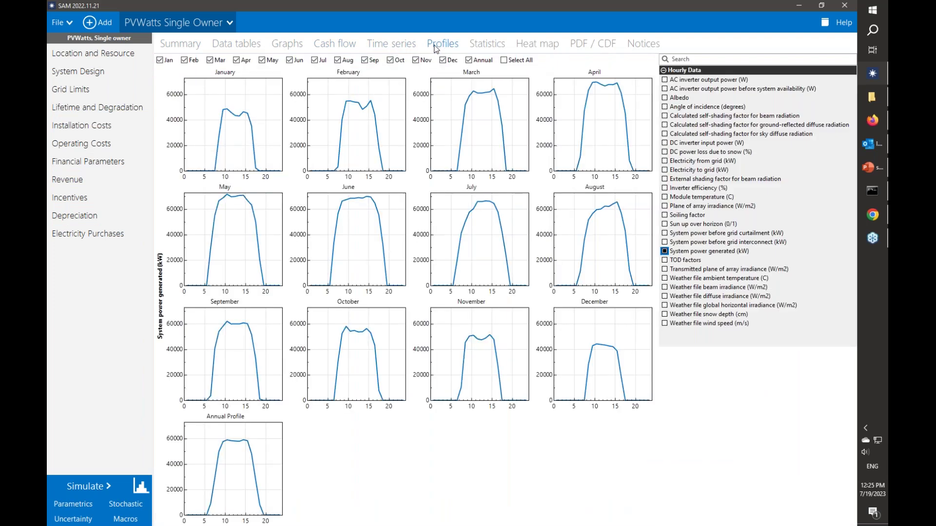
click(170, 45)
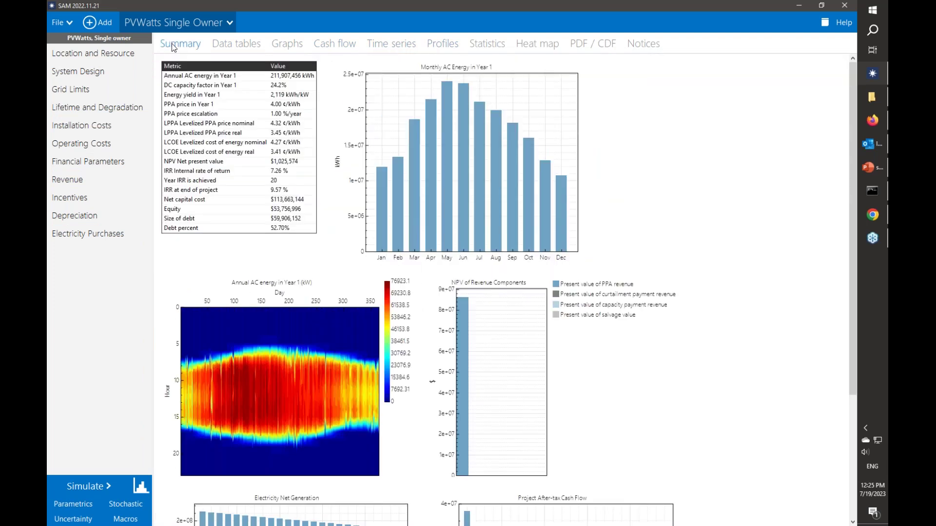
Check the annual AC degradation rate, then review the summary metrics and the Electricity Net Generation and Project After-tax Cash Flow graphs
click(87, 110)
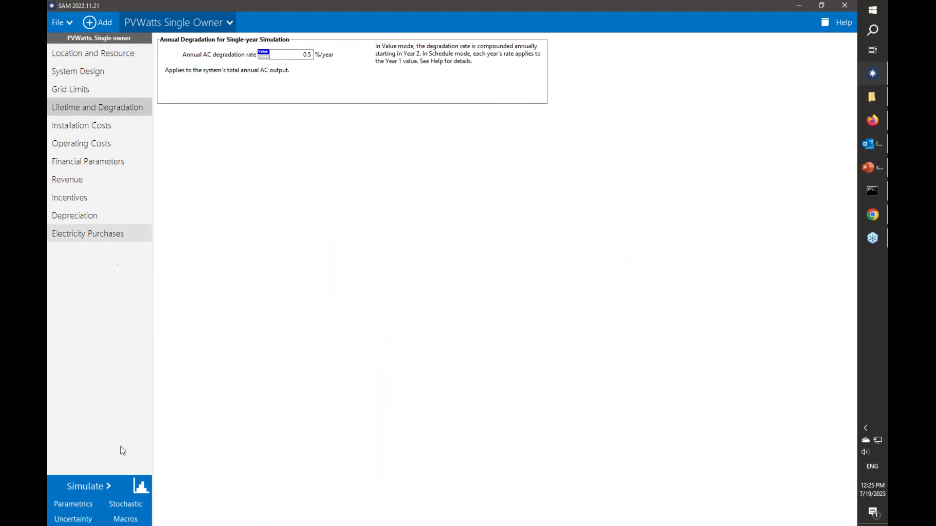
click(141, 490)
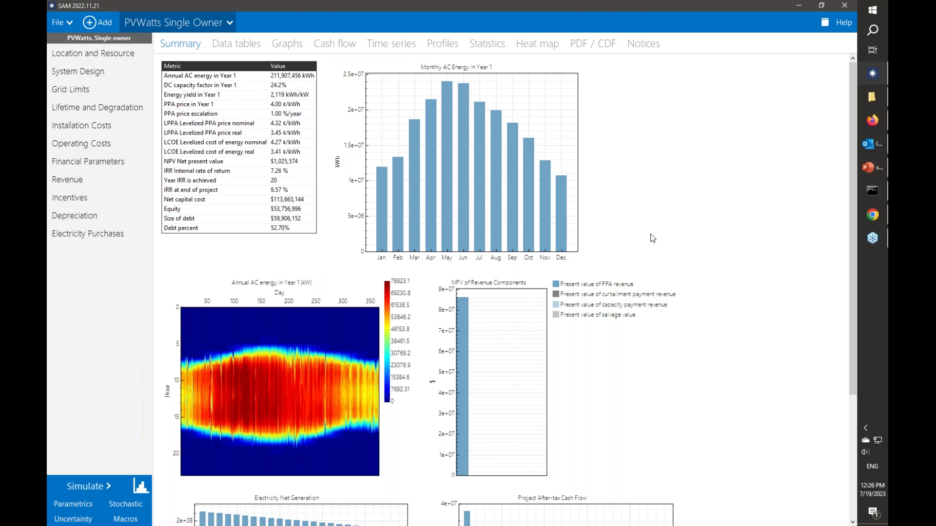
drag(851, 92, 854, 207)
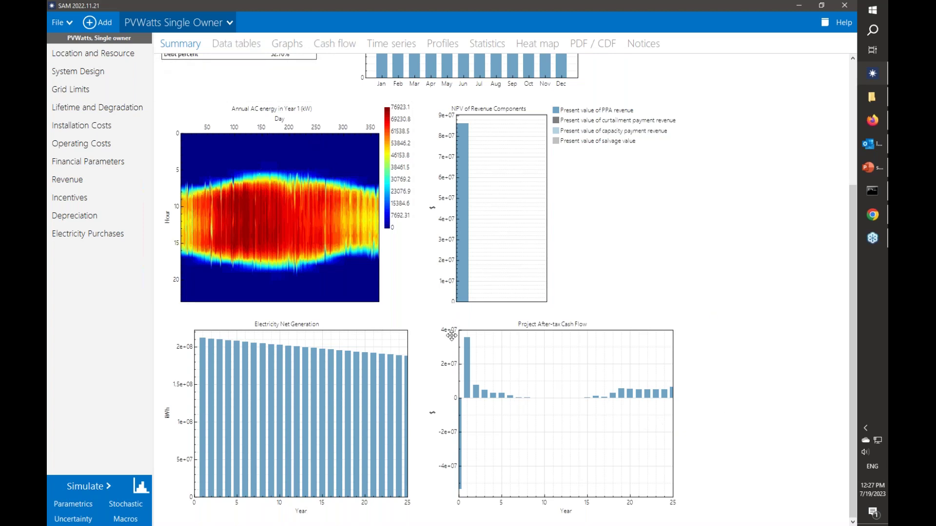
Examine the energy, revenue, operating expenses, operating activities and investing activities sections of the project cash flow
click(333, 43)
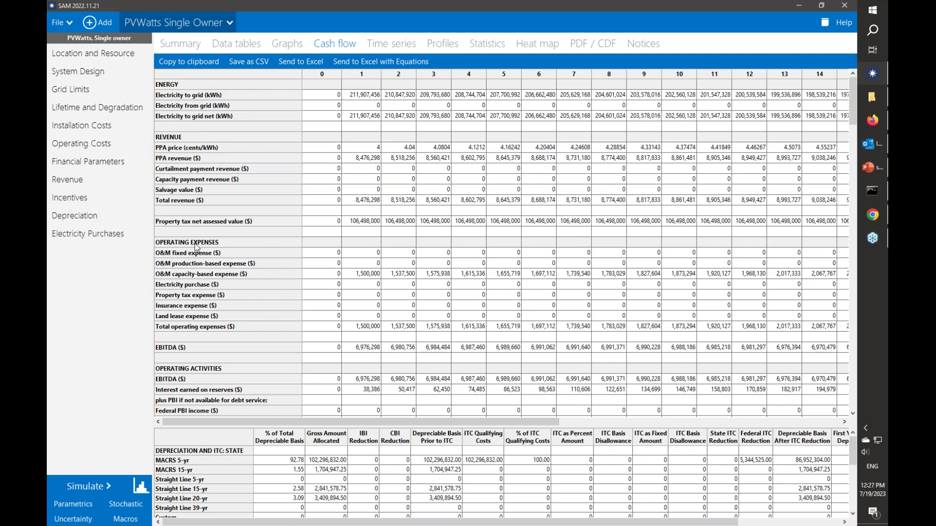
scroll(236, 305, down, 2)
scroll(237, 308, down, 3)
scroll(238, 289, down, 1)
scroll(239, 289, down, 2)
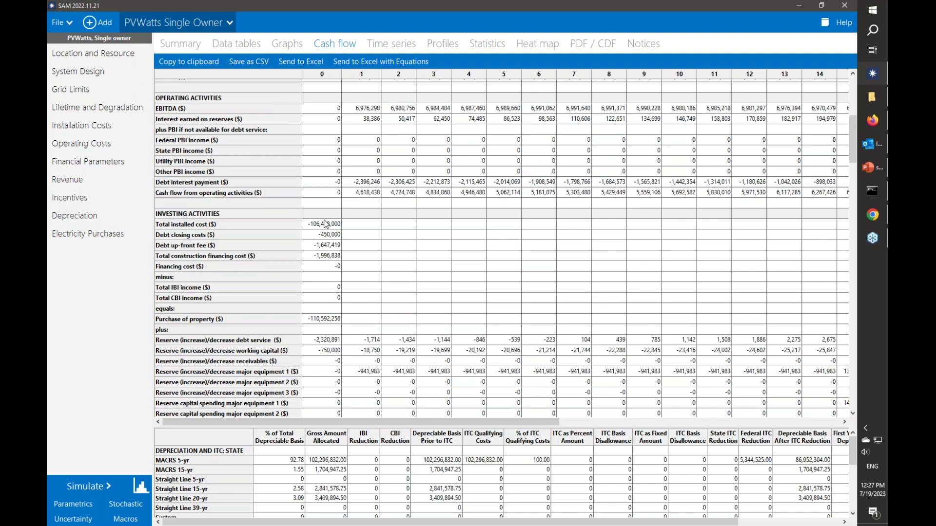
scroll(229, 290, down, 1)
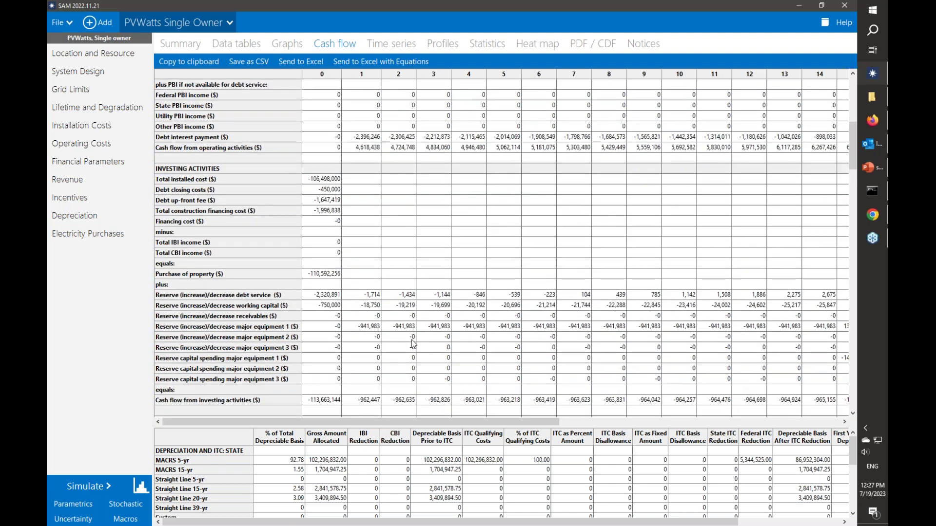
scroll(254, 295, down, 1)
scroll(254, 295, down, 6)
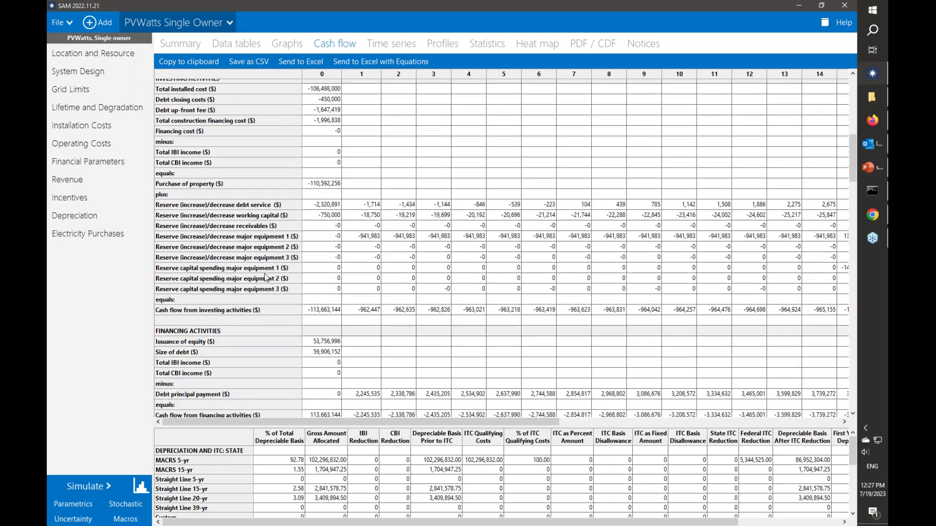
Examine the financing activities and project returns in the cash flow, highlighting the Total pre-tax cash flow and Total after-tax returns rows
scroll(262, 274, down, 1)
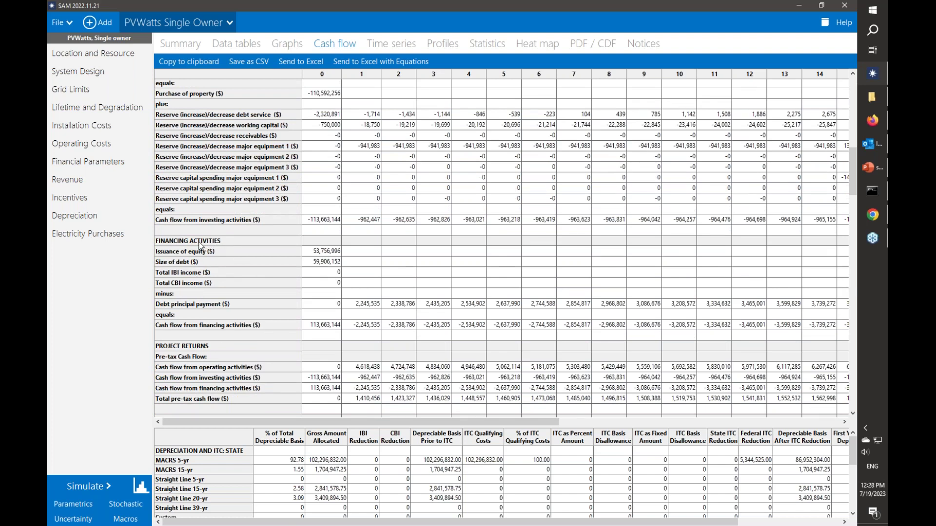
scroll(200, 245, down, 4)
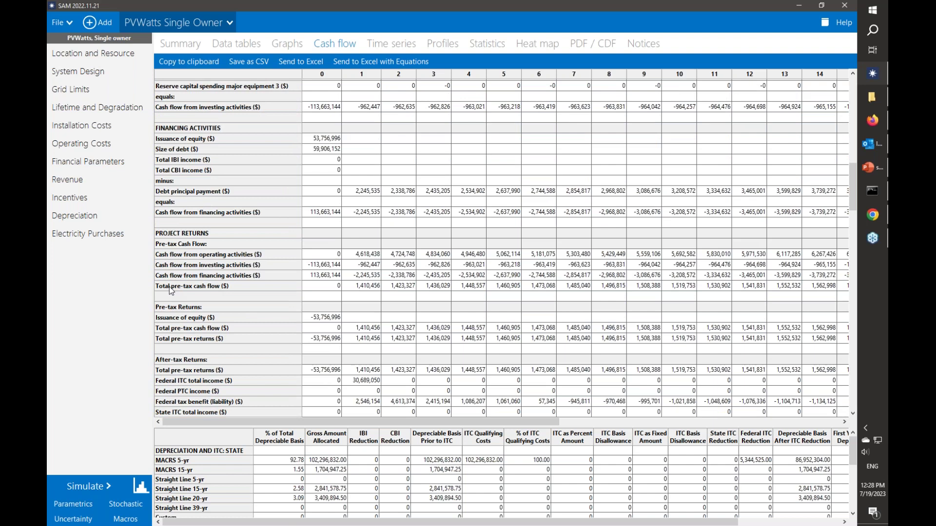
click(171, 287)
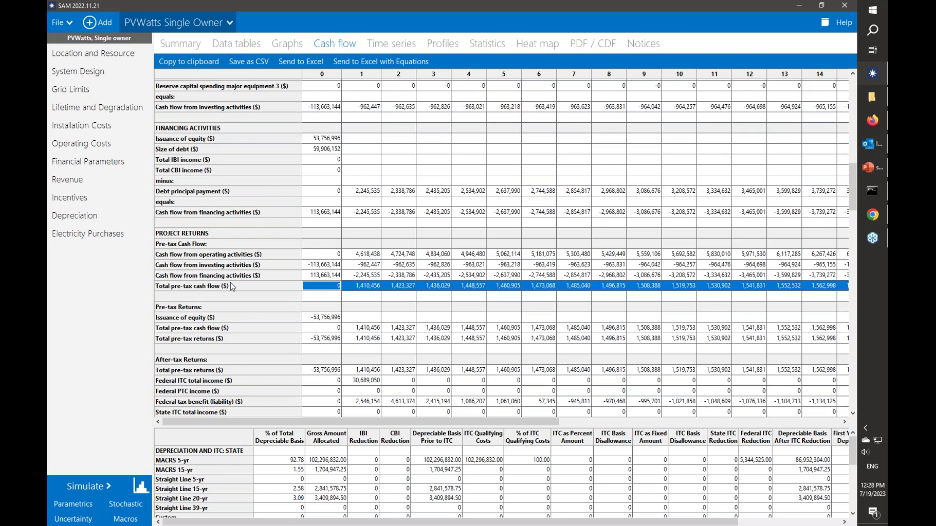
scroll(230, 284, down, 2)
scroll(227, 286, down, 1)
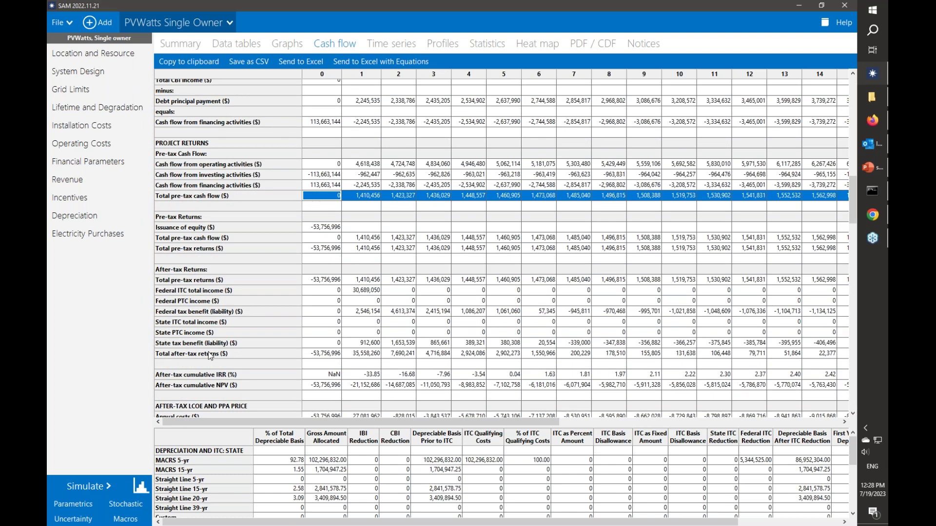
click(202, 354)
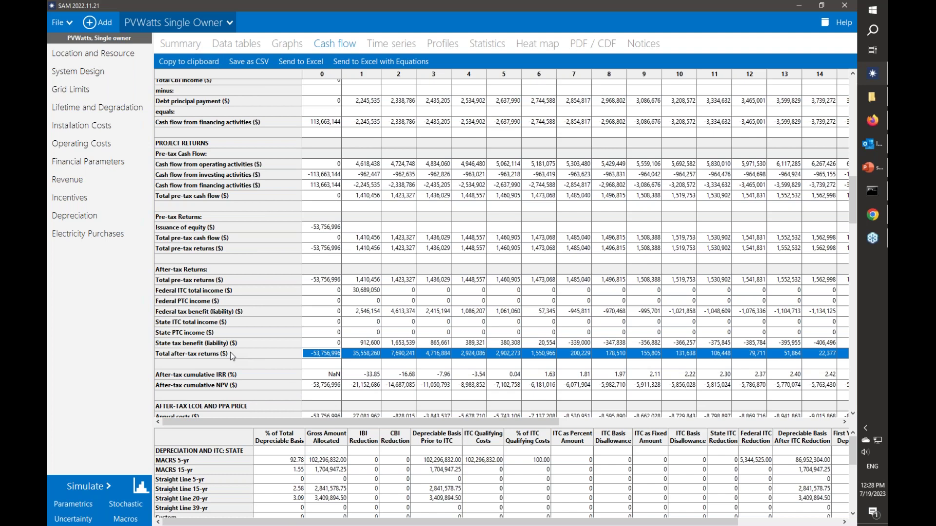
Examine the after-tax LCOE and PPA price, state and federal income taxes, tax credits, debt repayment, debt sizing and reserves in the cash flow
scroll(235, 356, down, 4)
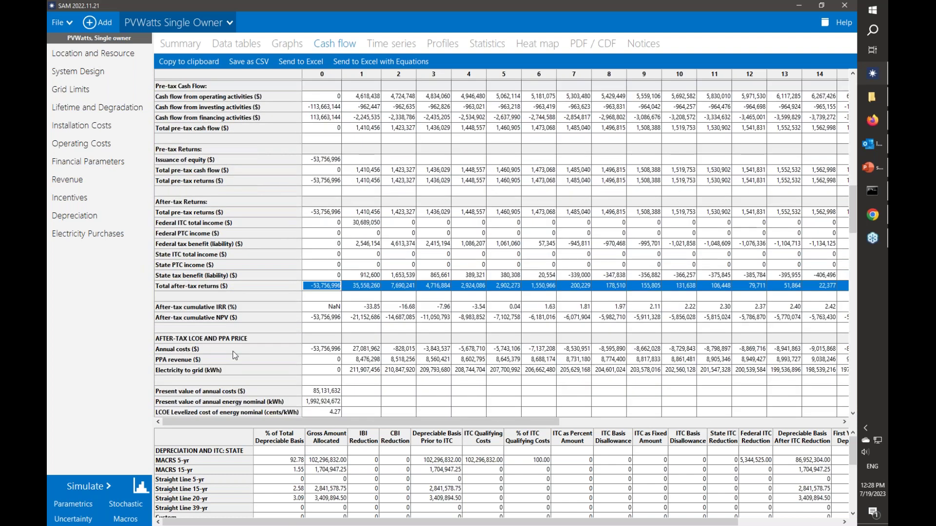
scroll(241, 275, down, 3)
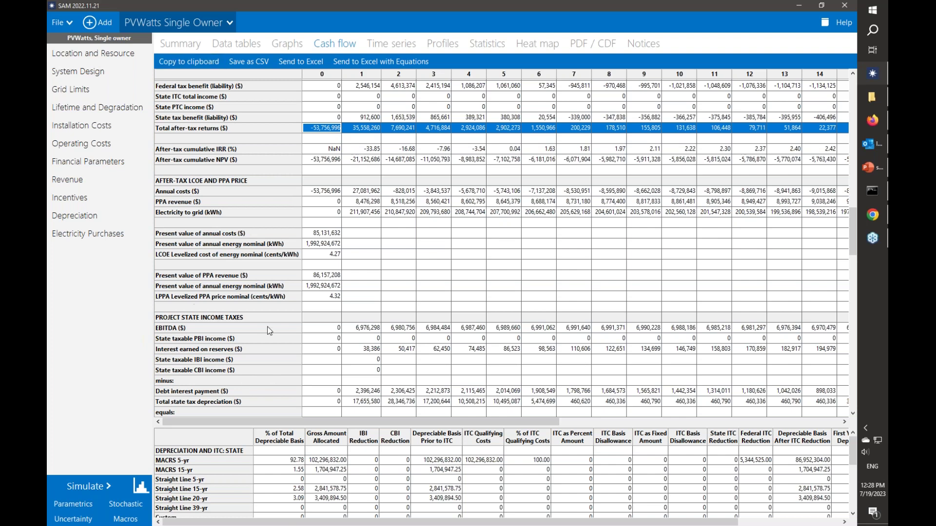
scroll(254, 334, down, 2)
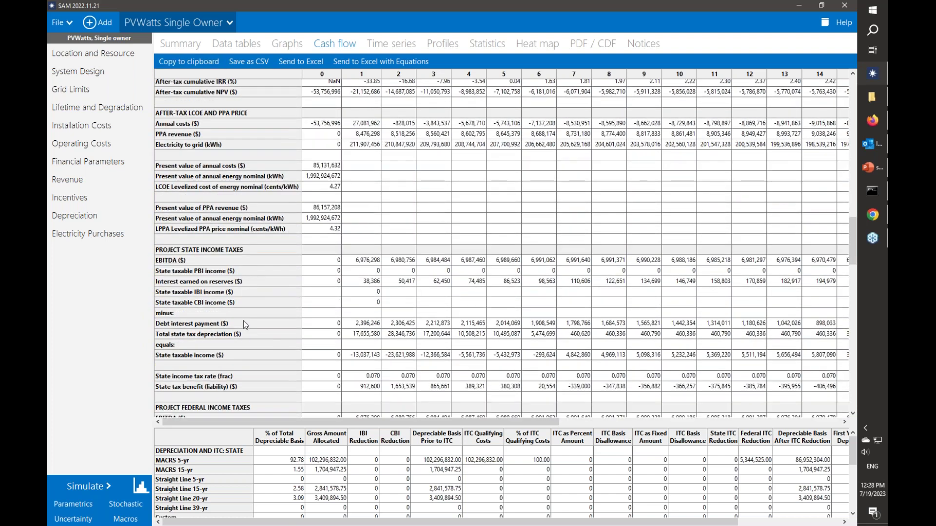
scroll(244, 321, down, 7)
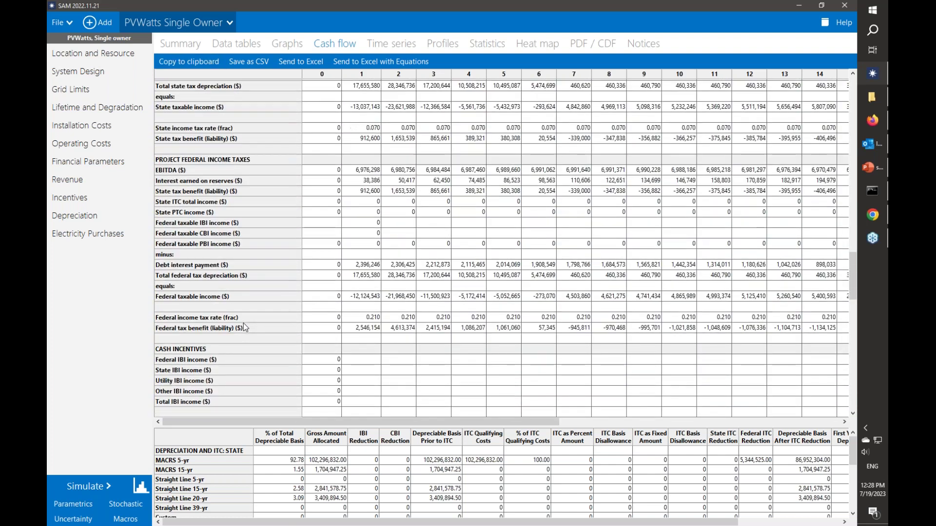
scroll(243, 323, down, 10)
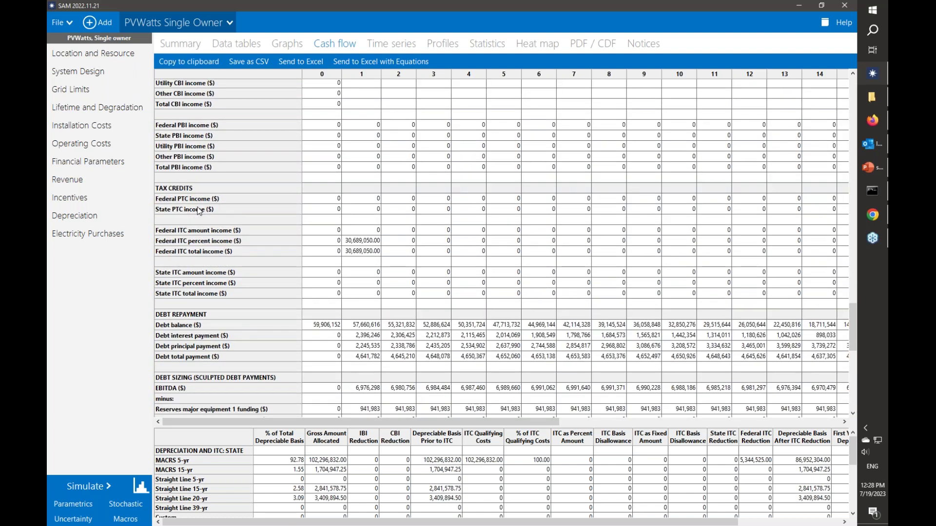
scroll(237, 364, down, 2)
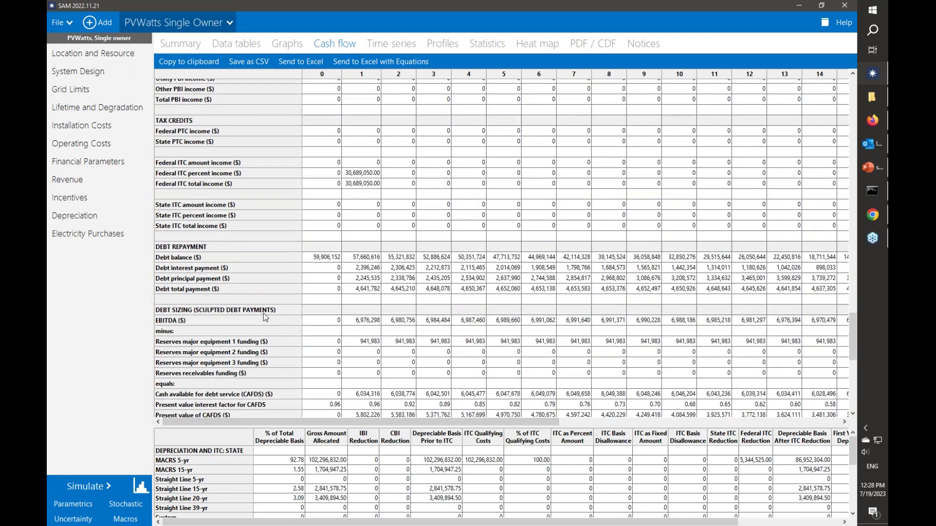
scroll(269, 311, down, 4)
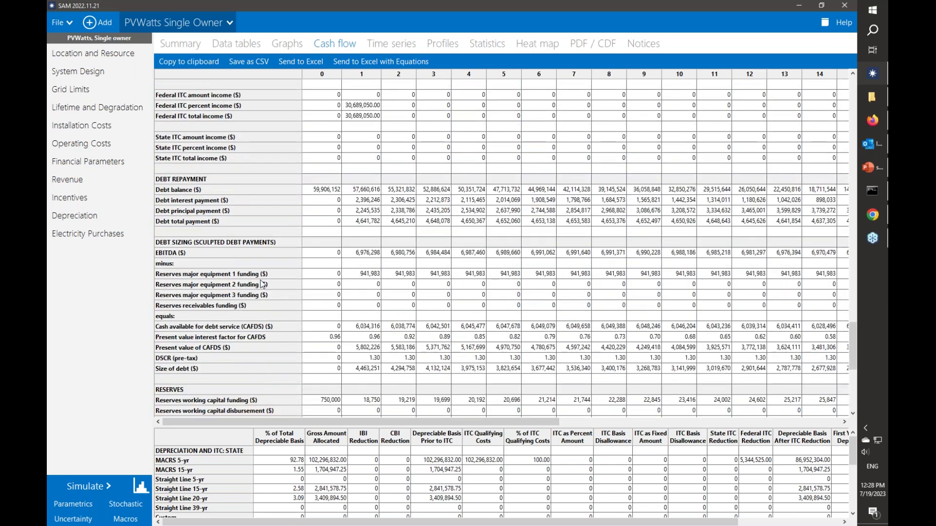
scroll(259, 288, down, 6)
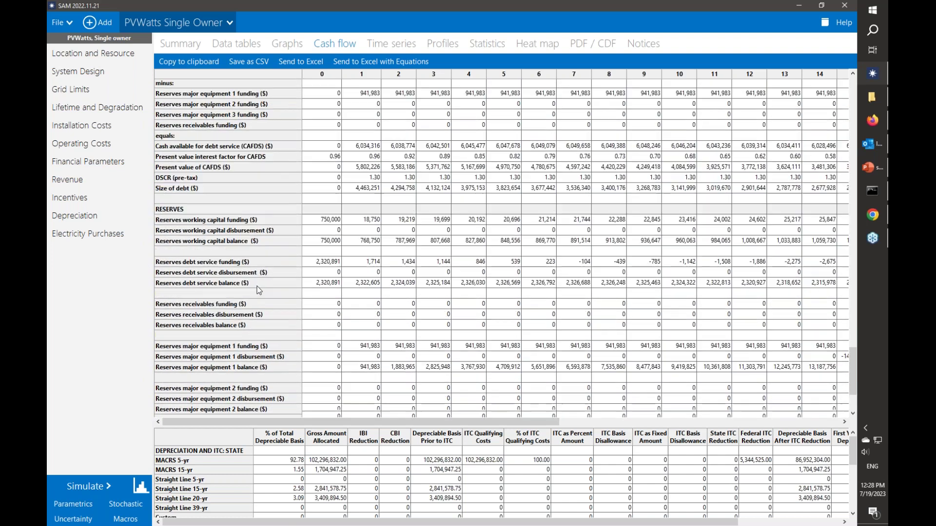
scroll(258, 292, up, 7)
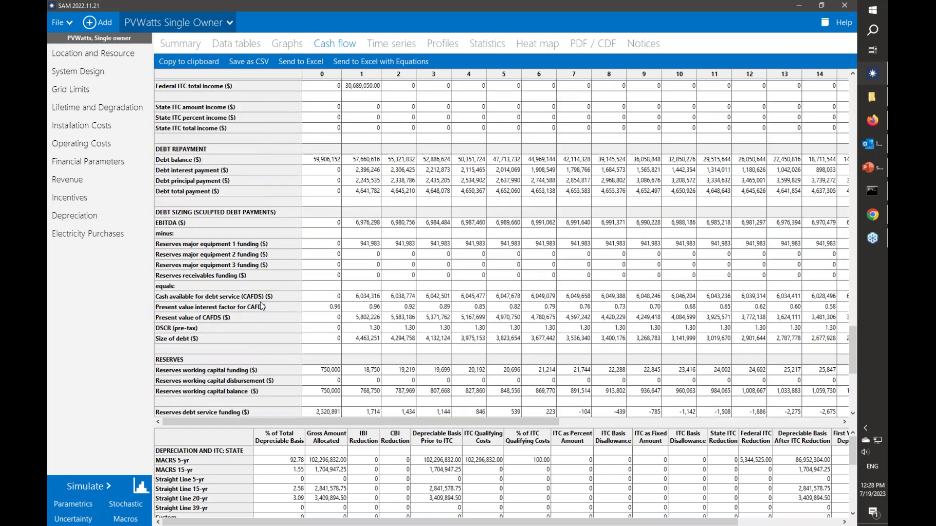
Enlarge the state and federal depreciation and ITC tables to inspect them, shrink them again, and return to the start of the cash flow
drag(553, 425, 551, 287)
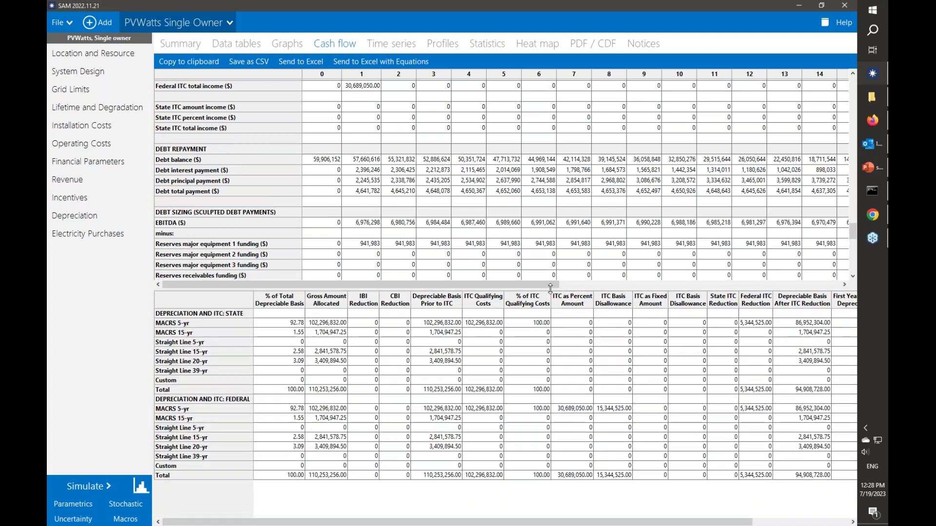
drag(551, 289, 552, 439)
scroll(352, 229, up, 15)
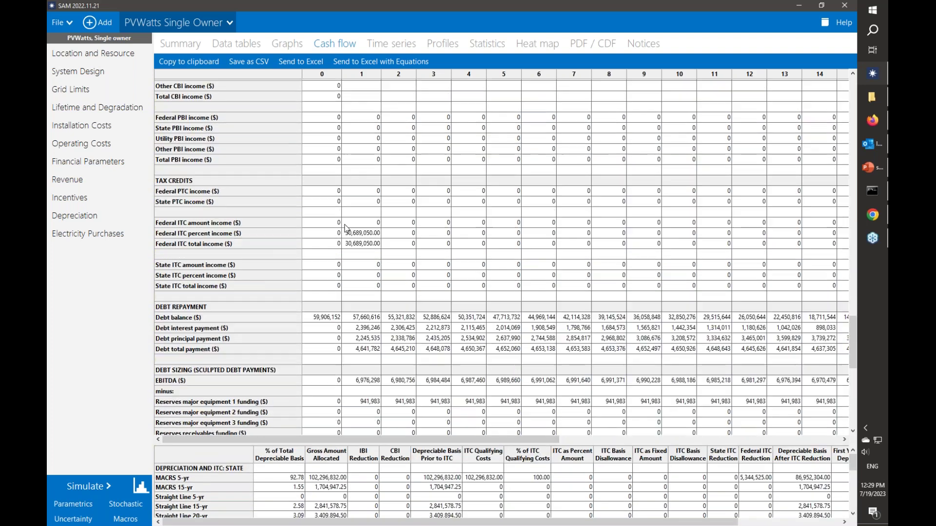
drag(855, 310, 851, 113)
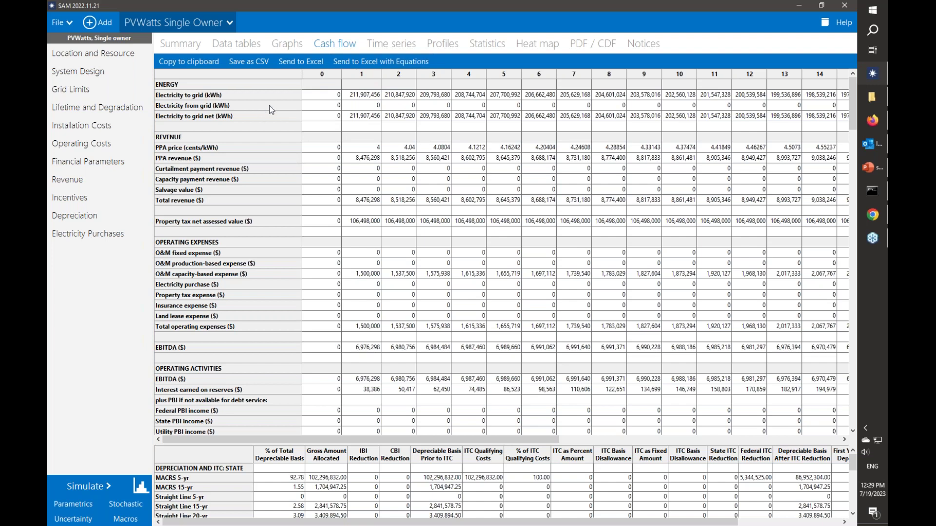
Export the cash flow to Excel with equations as PVWatts Single Owner.xlsx in the Temp folder, replacing the existing file
click(380, 62)
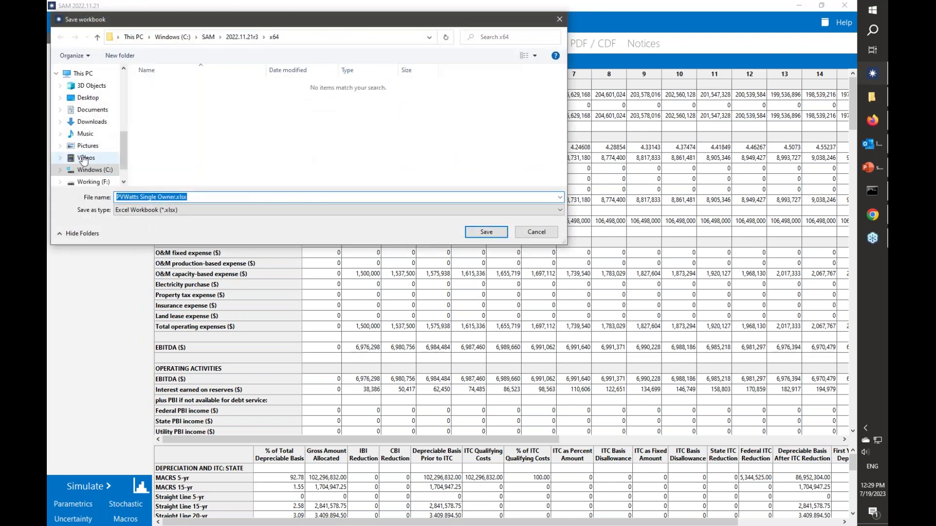
drag(123, 157, 121, 92)
click(85, 126)
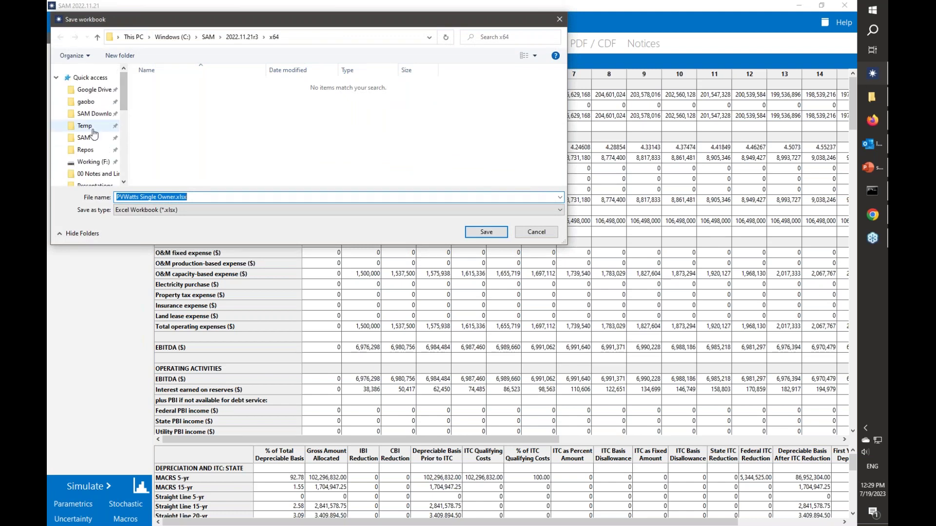
click(486, 232)
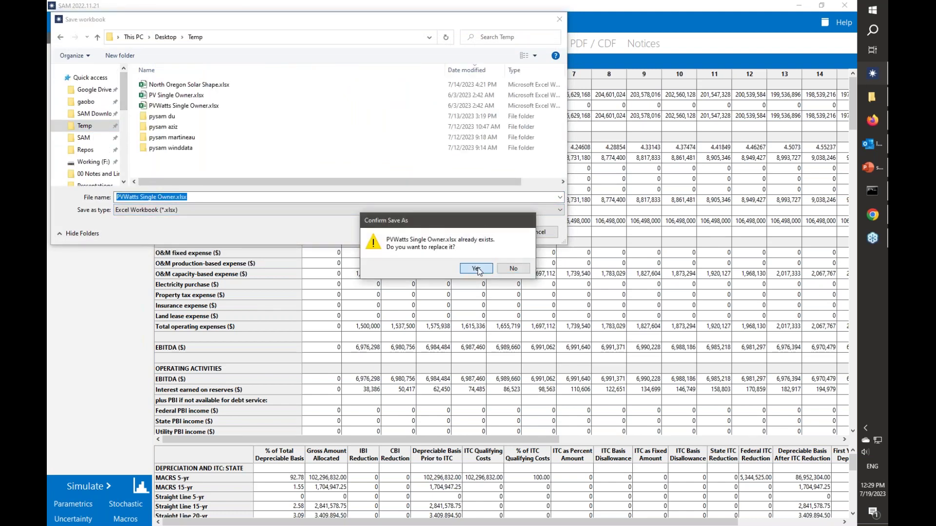
click(476, 269)
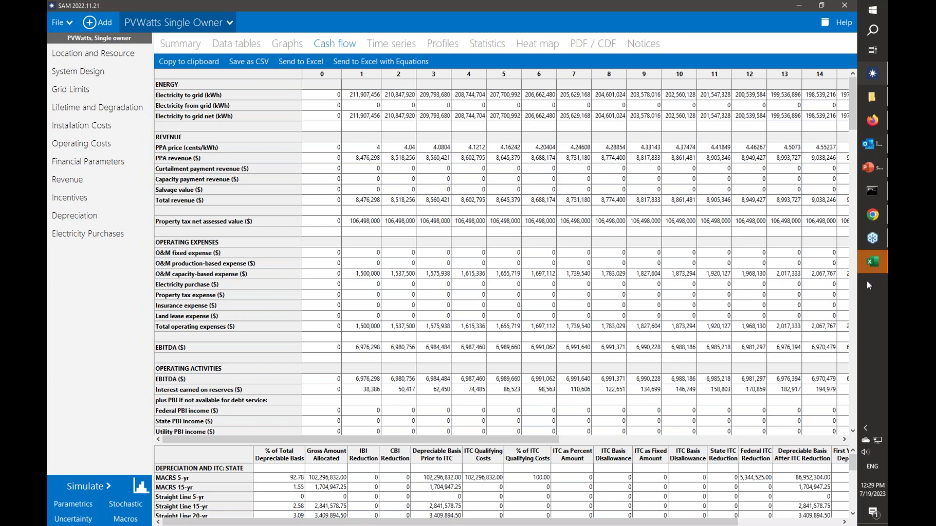
Switch to the exported workbook in Excel, maximize it, and examine the Inputs sheet from system design through direct cash incentives
click(873, 262)
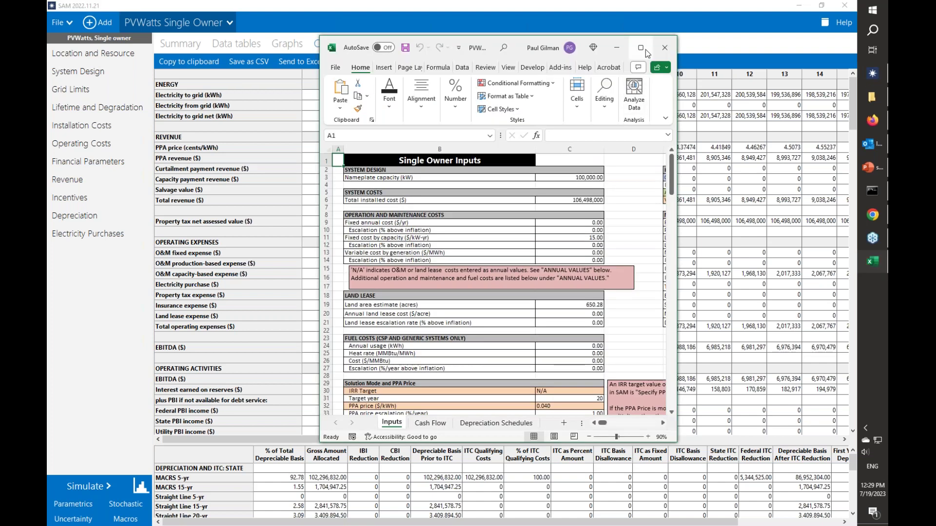
click(641, 48)
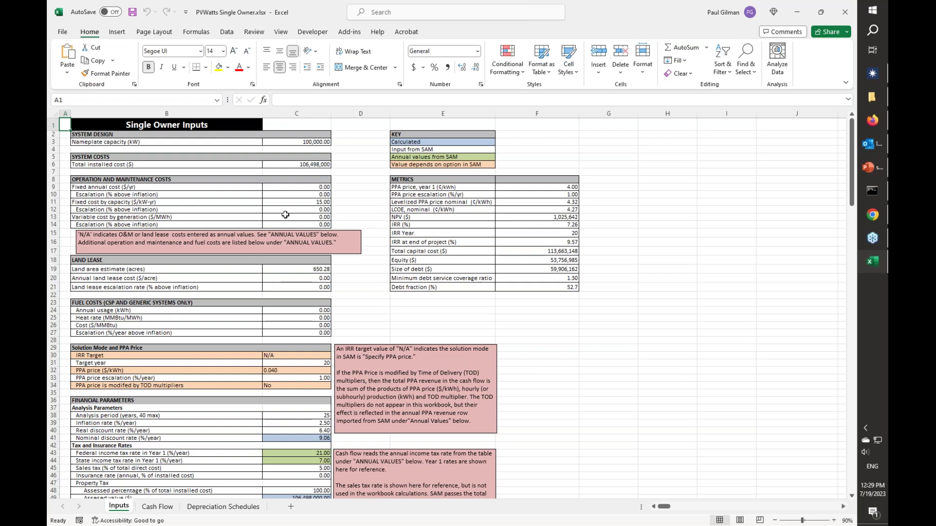
scroll(290, 205, down, 11)
scroll(289, 205, down, 10)
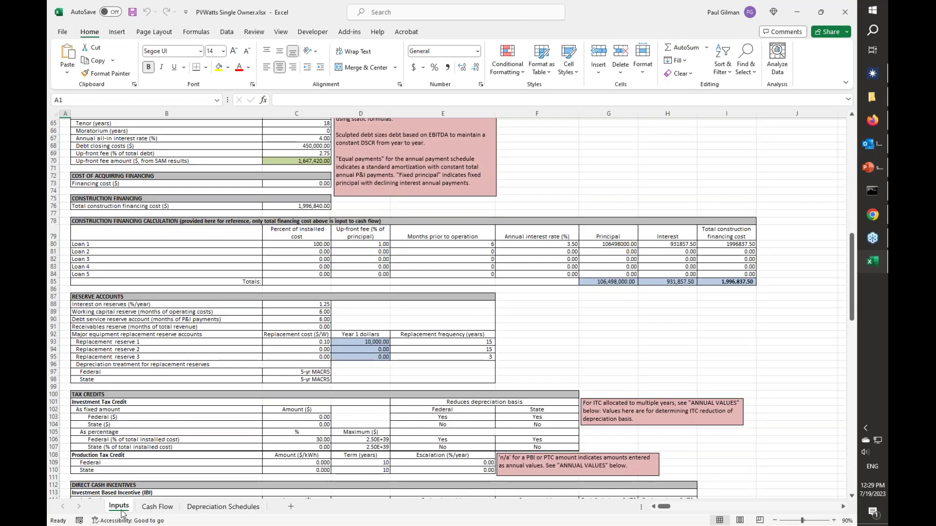
scroll(215, 416, down, 1)
scroll(215, 417, down, 15)
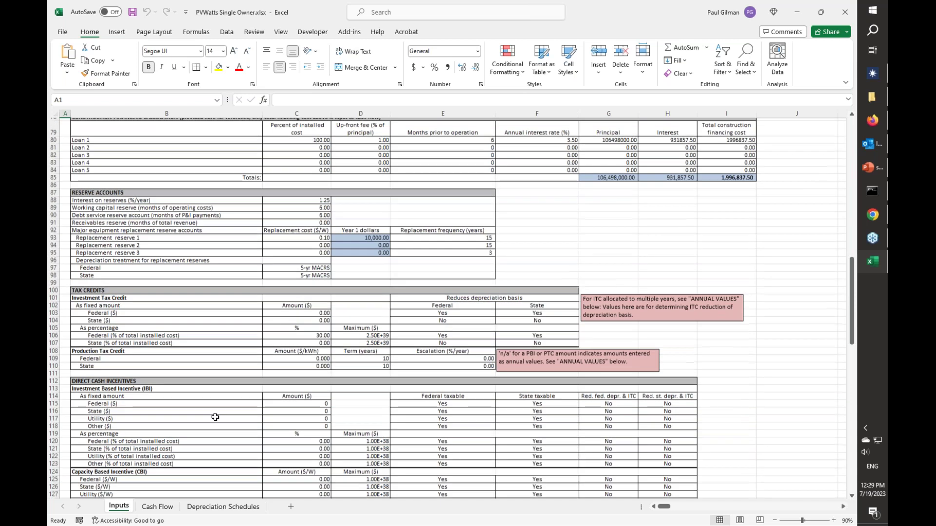
scroll(209, 412, up, 8)
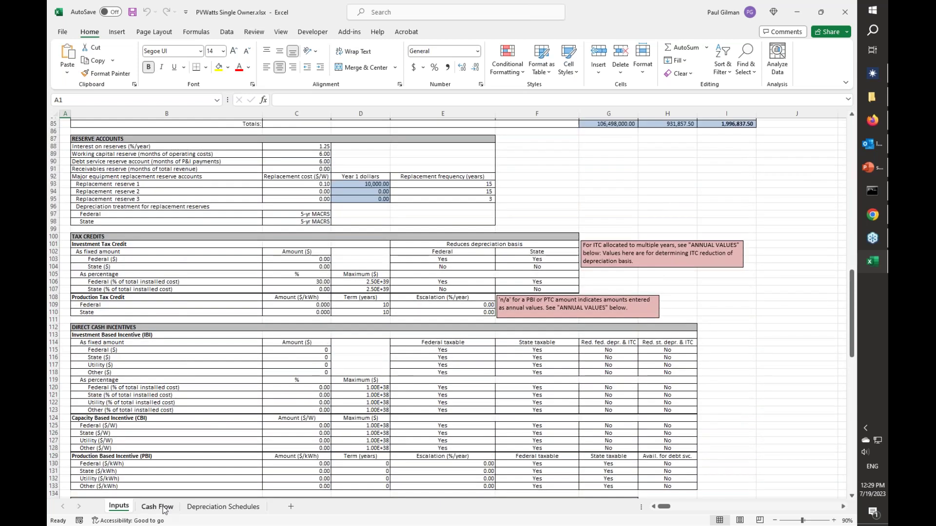
Inspect the year 2 formulas for PPA revenue, Total Revenue and Total PBI on the Cash Flow sheet, and look over the operating expenses
click(161, 507)
click(334, 179)
click(324, 240)
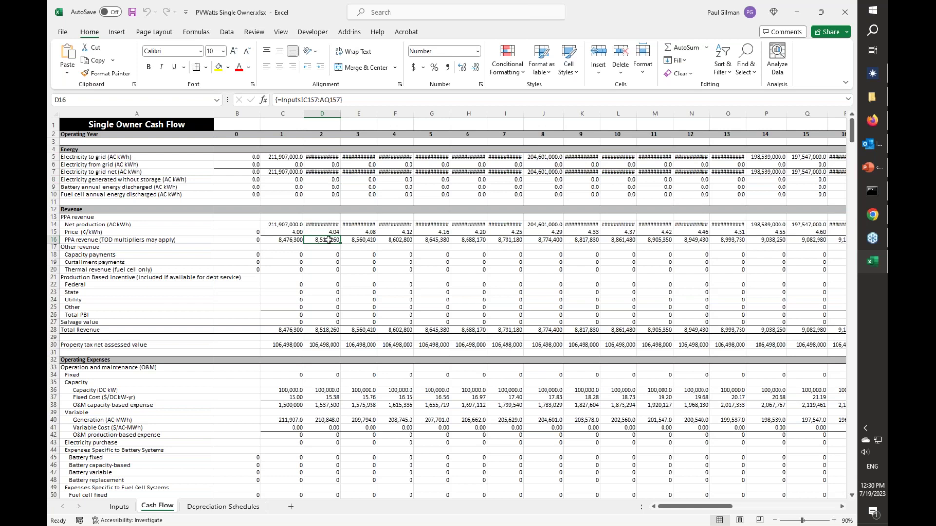
click(332, 331)
click(330, 315)
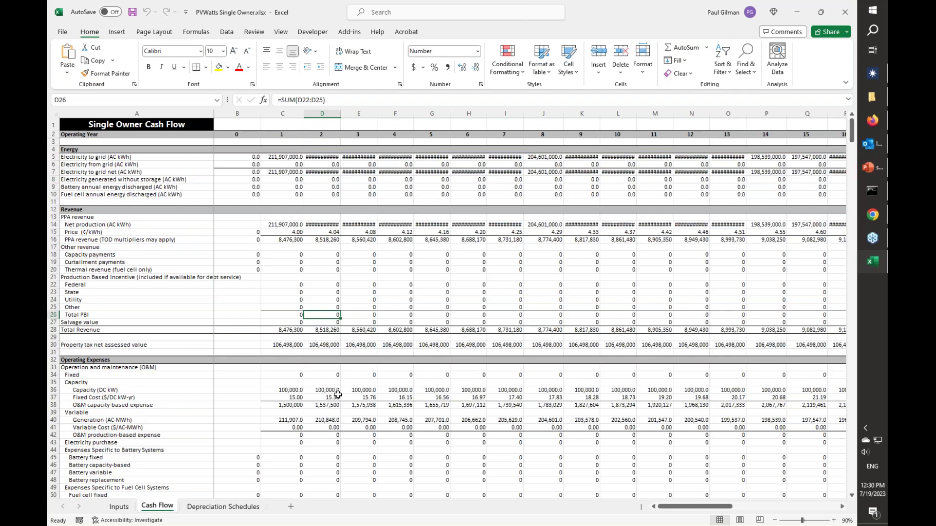
scroll(338, 394, down, 8)
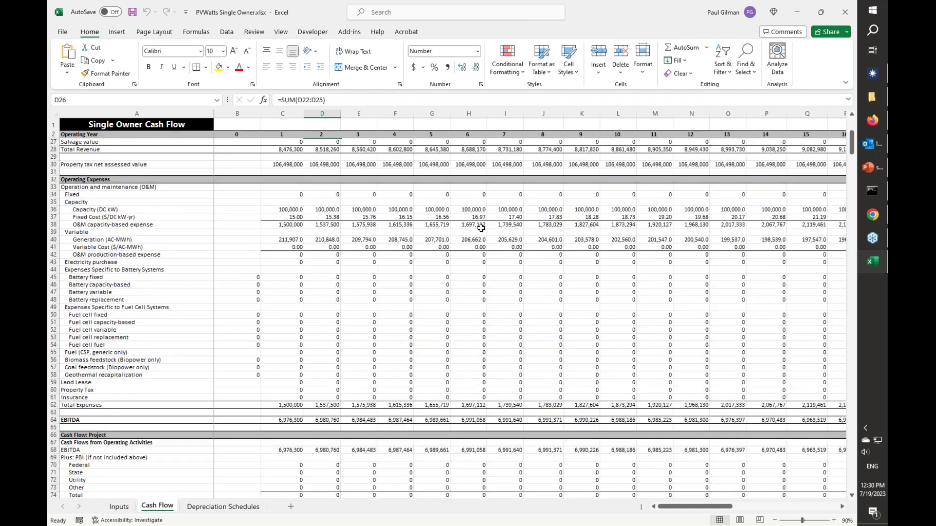
scroll(248, 310, up, 8)
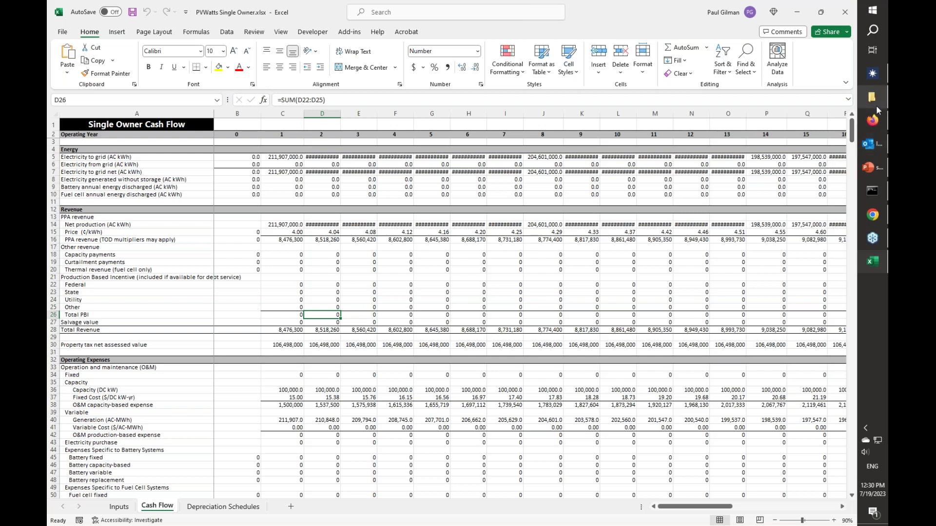
Switch to Firefox, open the Power Purchase Agreement (PPA) financial models page on the SAM website, and view its Sample Spreadsheets section
mouse_move(879, 123)
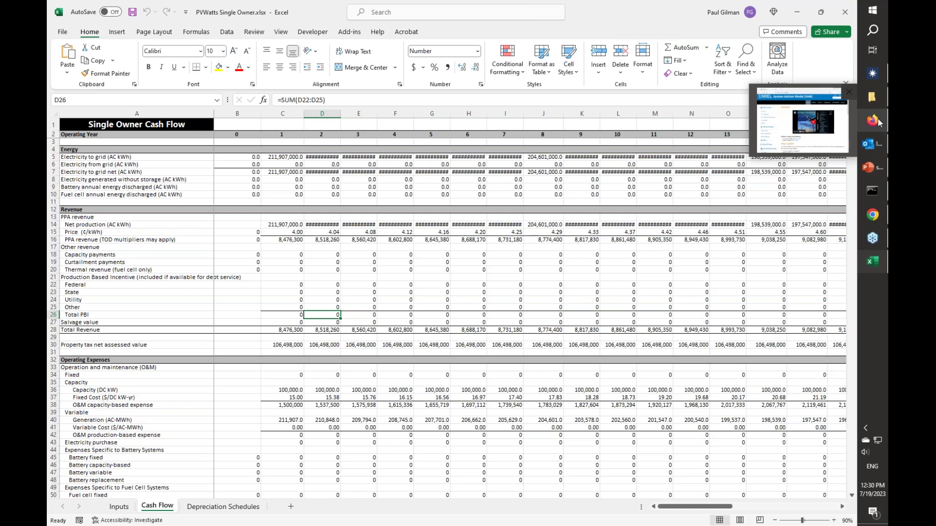
click(878, 122)
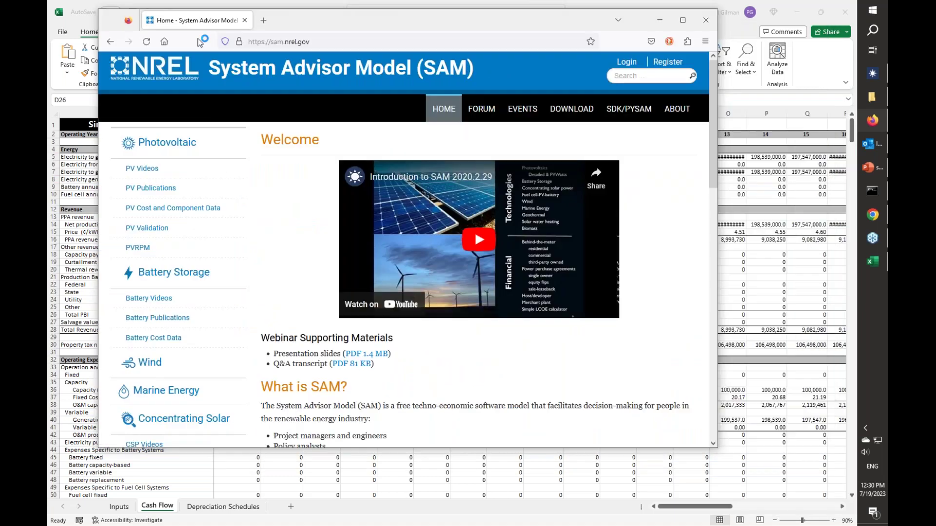
scroll(183, 347, down, 6)
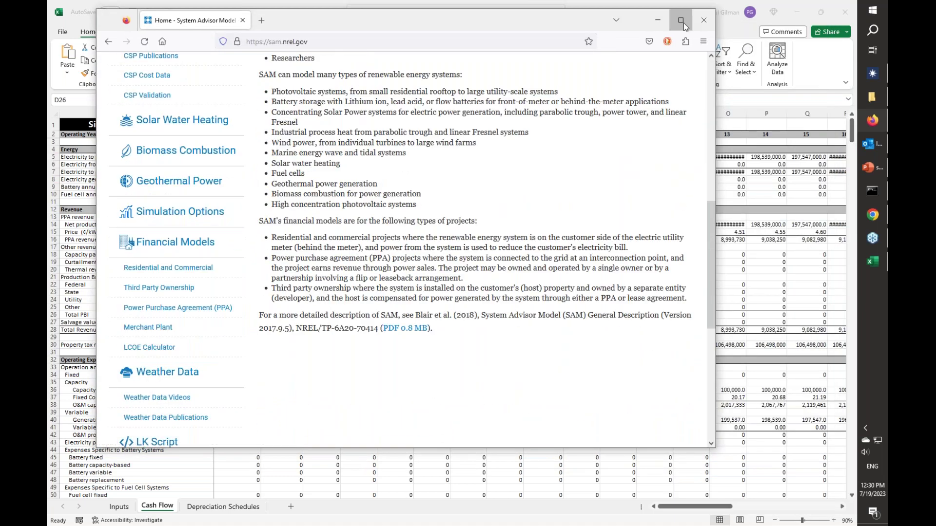
click(681, 20)
scroll(89, 186, up, 7)
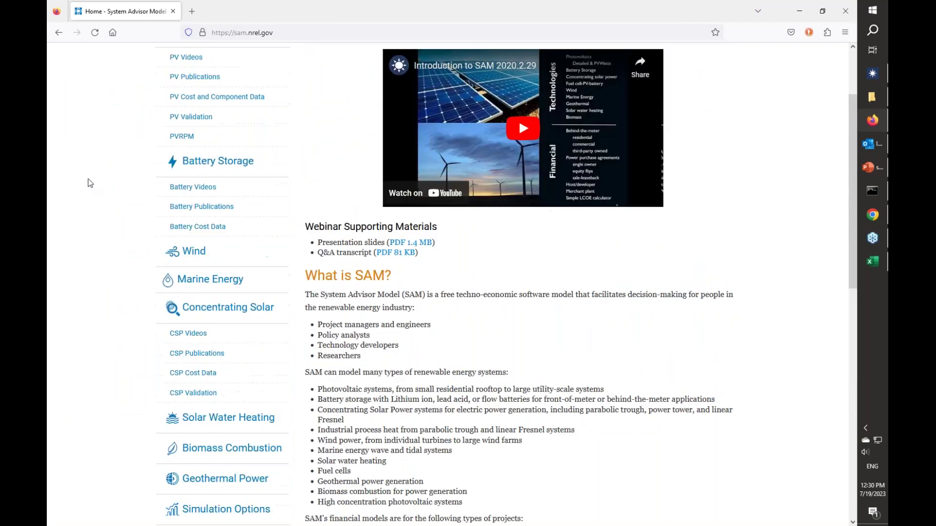
scroll(133, 186, down, 3)
scroll(133, 189, down, 4)
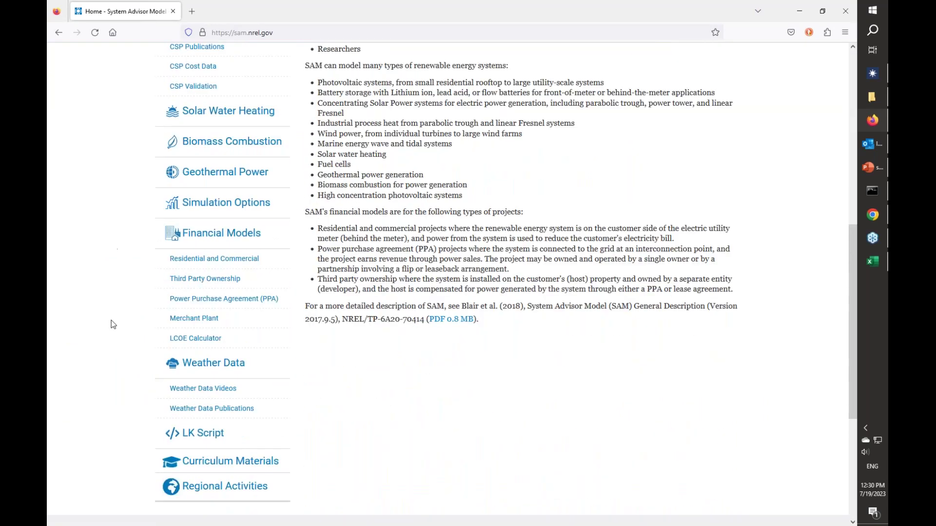
click(243, 301)
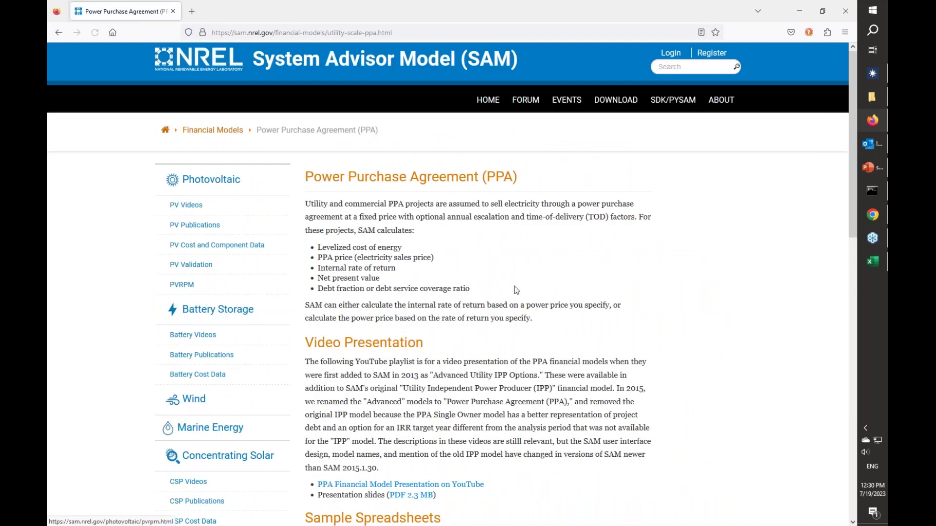
scroll(244, 303, down, 4)
scroll(394, 389, down, 2)
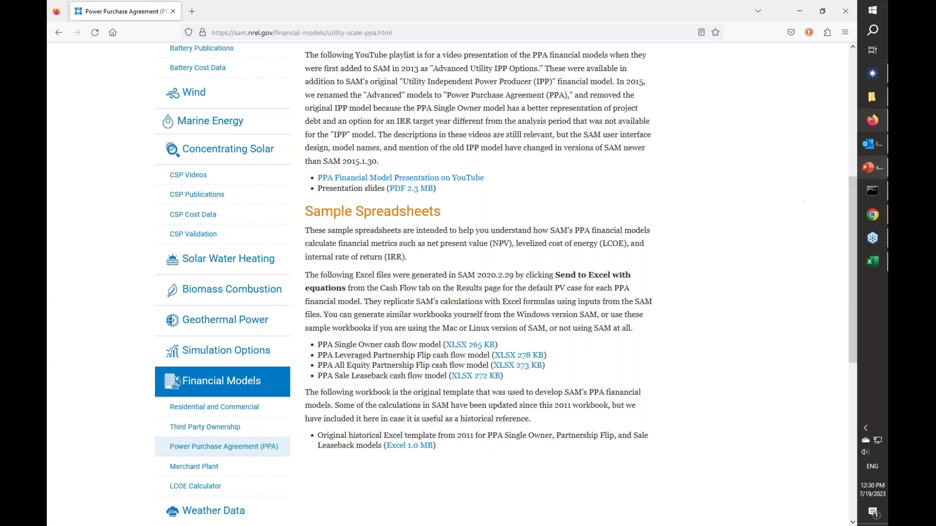
Switch back to SAM and review the metrics table and graphs in the results summary
click(870, 78)
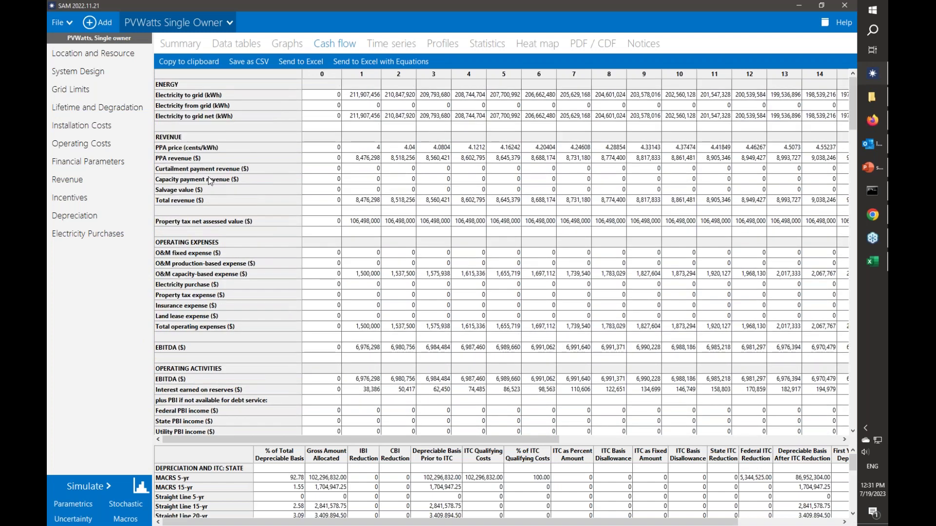
click(184, 44)
scroll(657, 269, up, 1)
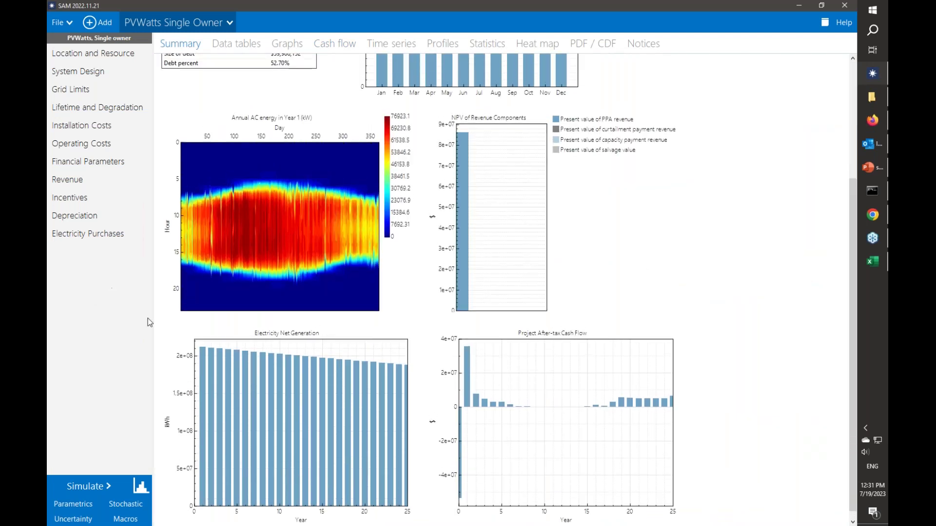
drag(853, 440, 853, 322)
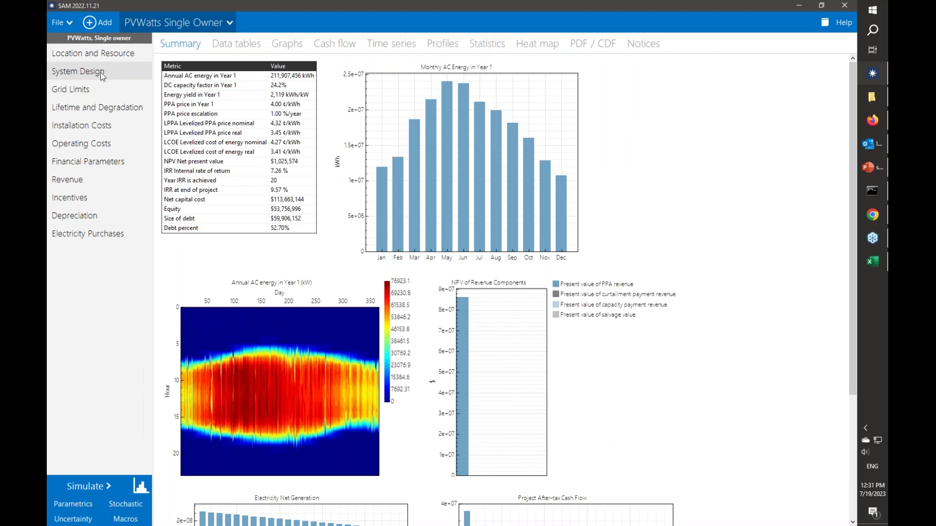
Review the case's installation costs and highlight the Total installed cost value
click(111, 126)
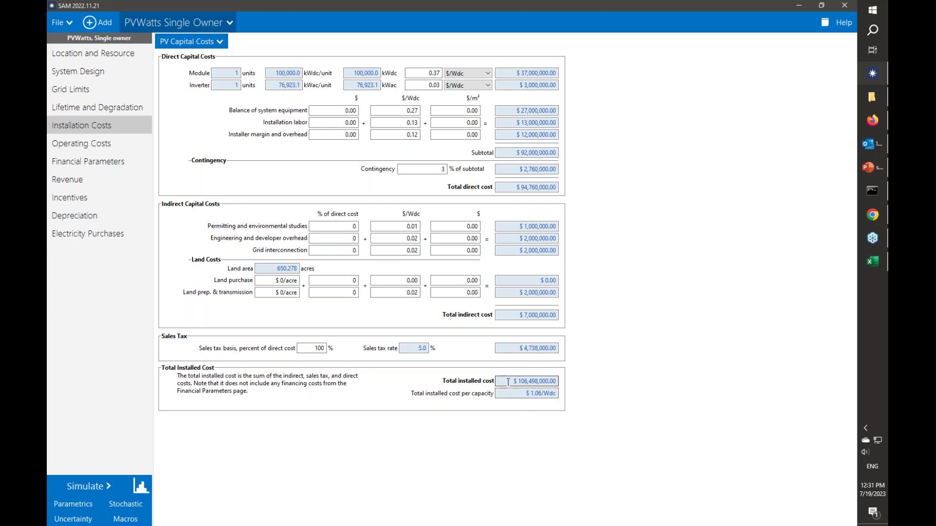
drag(513, 382, 562, 381)
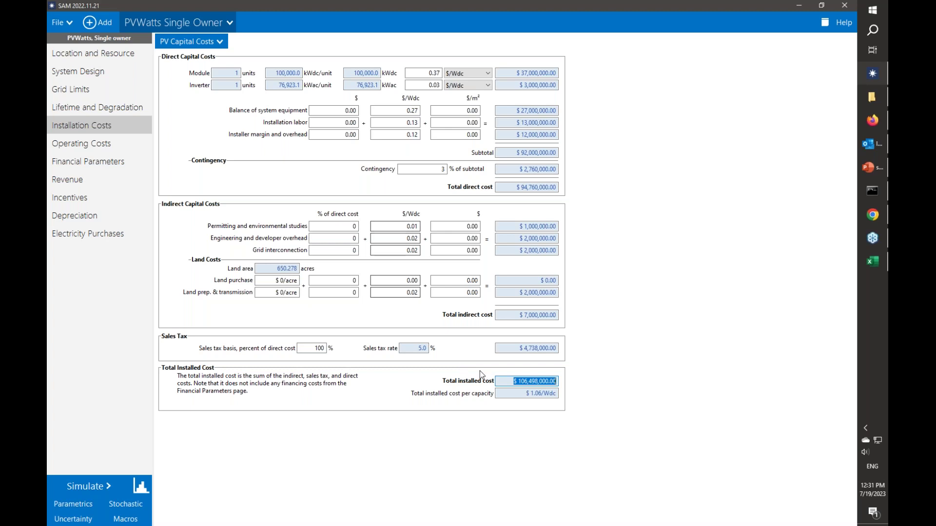
click(505, 382)
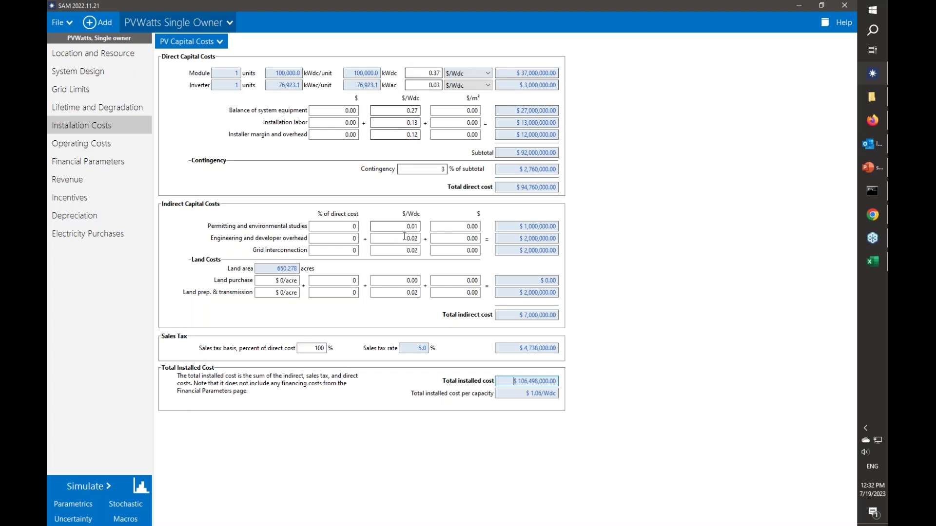
Switch to Firefox, search for "nrel atb" in a new tab, and open the NREL Annual Technology Baseline site
click(873, 120)
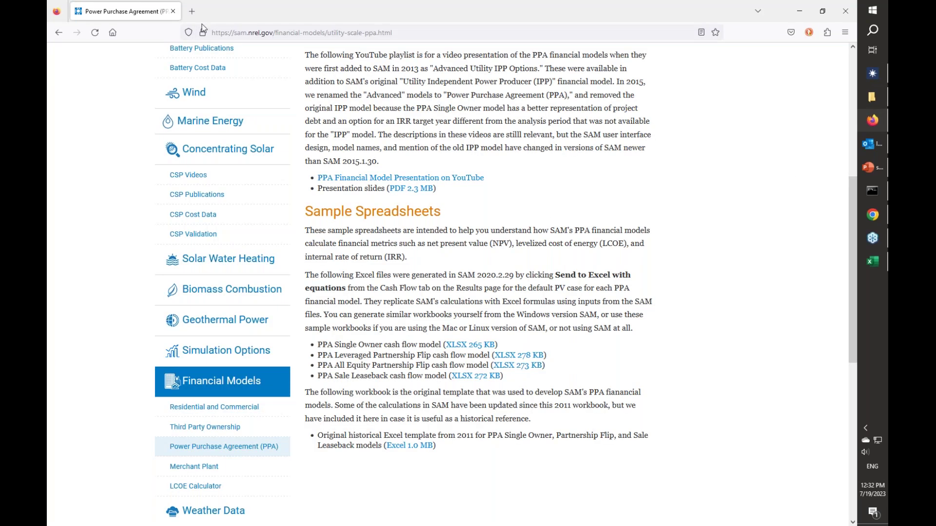
click(191, 11)
text(n)
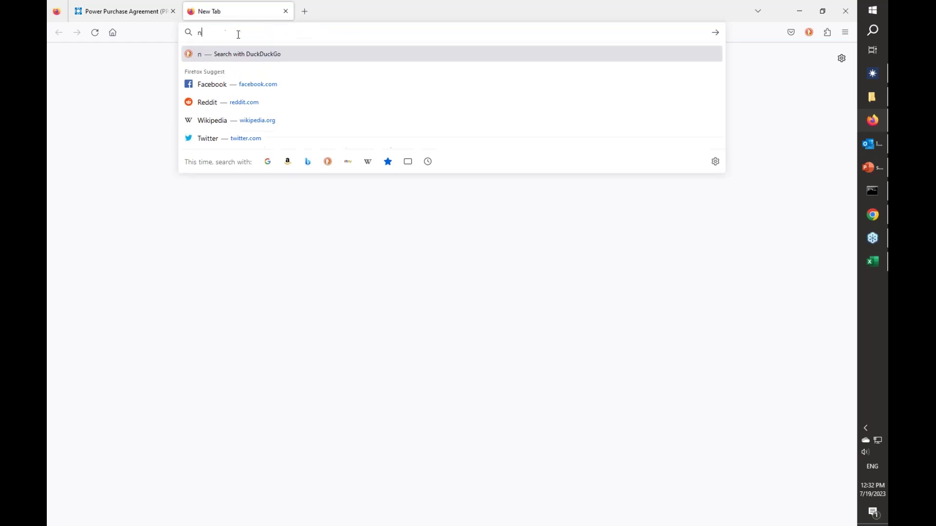
text(rel atb)
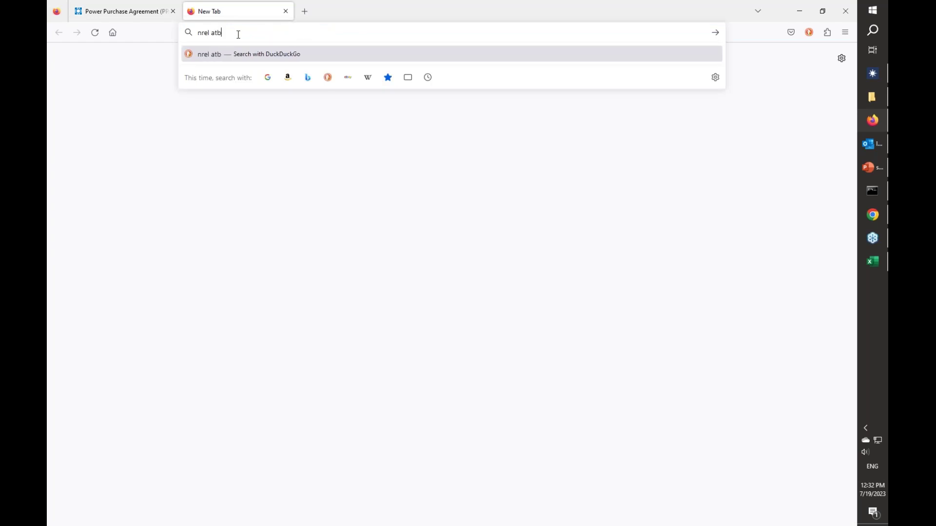
key(Return)
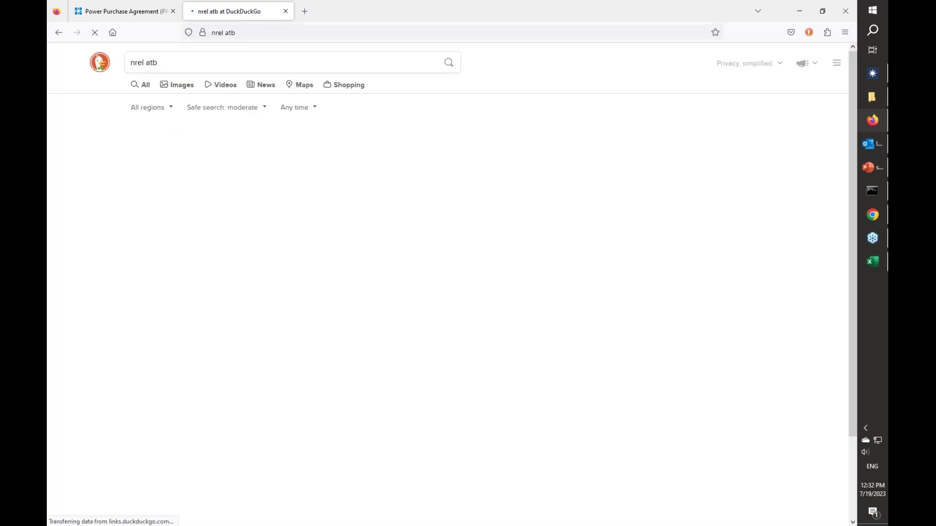
click(151, 143)
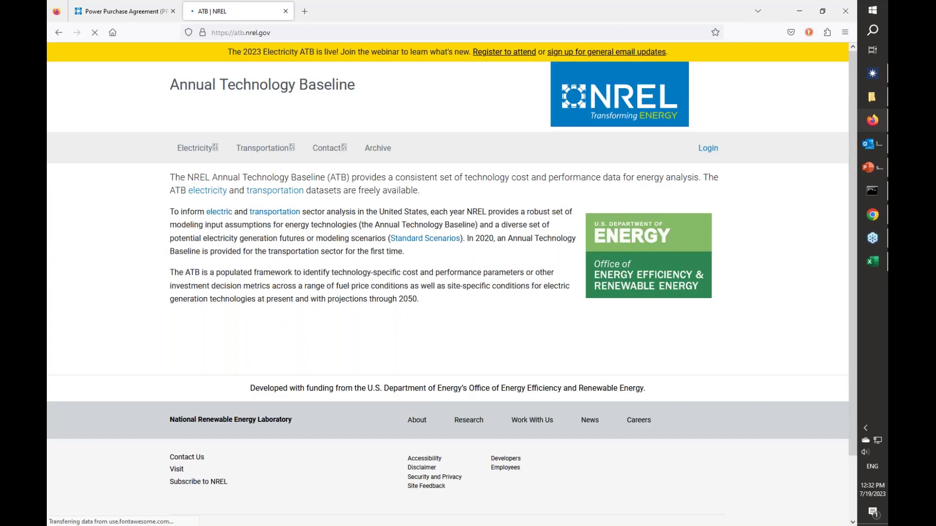
Open the Utility-Scale PV page among the 2023 Electricity ATB technologies
click(219, 211)
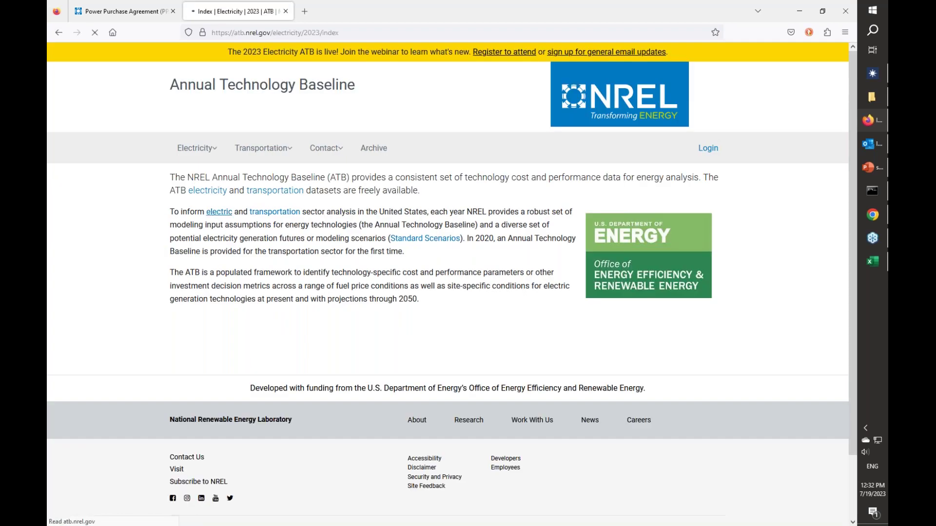
click(204, 211)
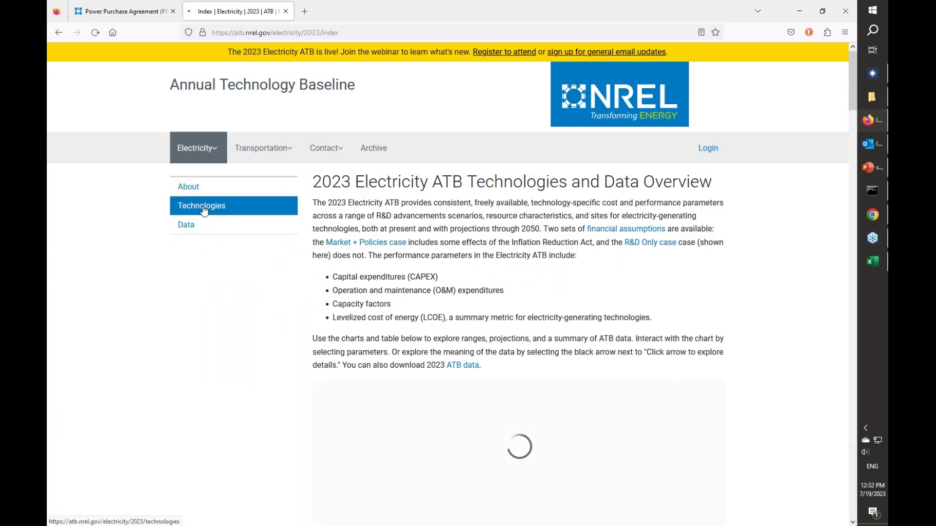
scroll(133, 227, down, 1)
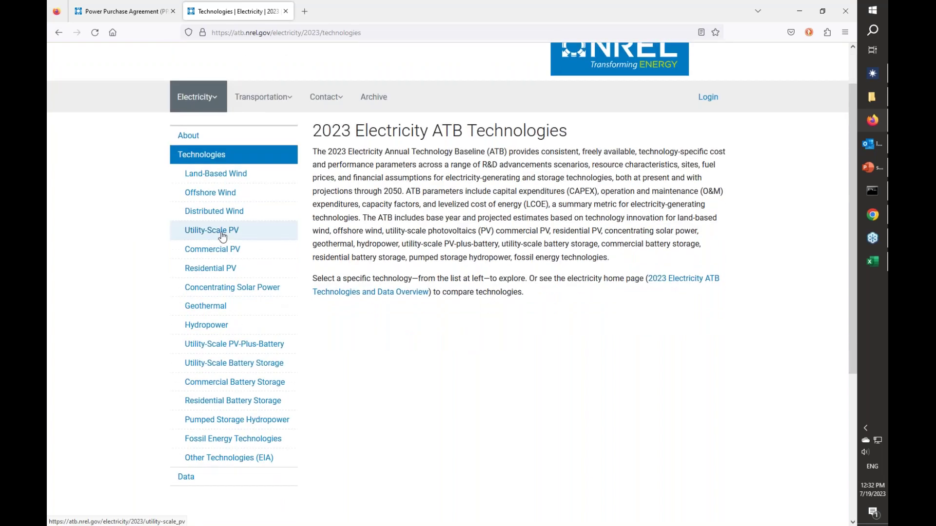
click(223, 236)
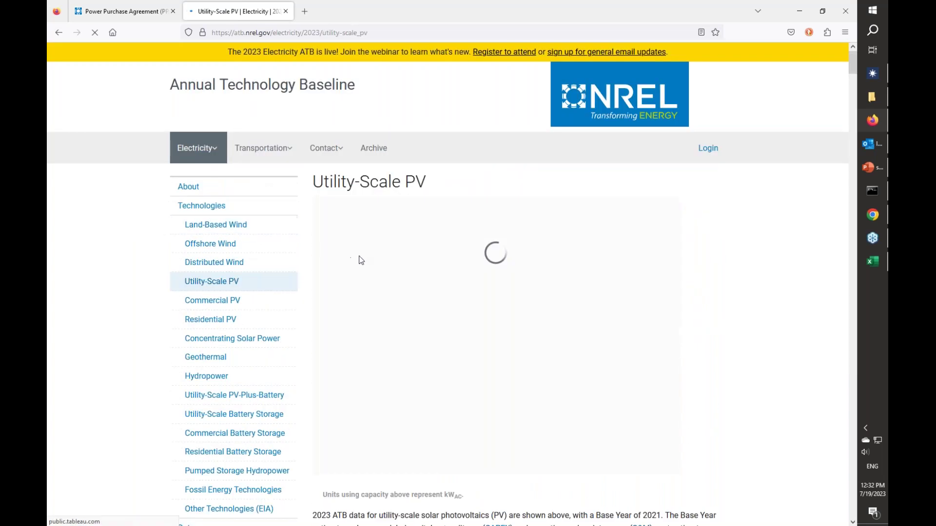
Review the 2023 Utility-Scale PV page's technology scenarios, resource categorization and resource classes table
scroll(401, 271, down, 2)
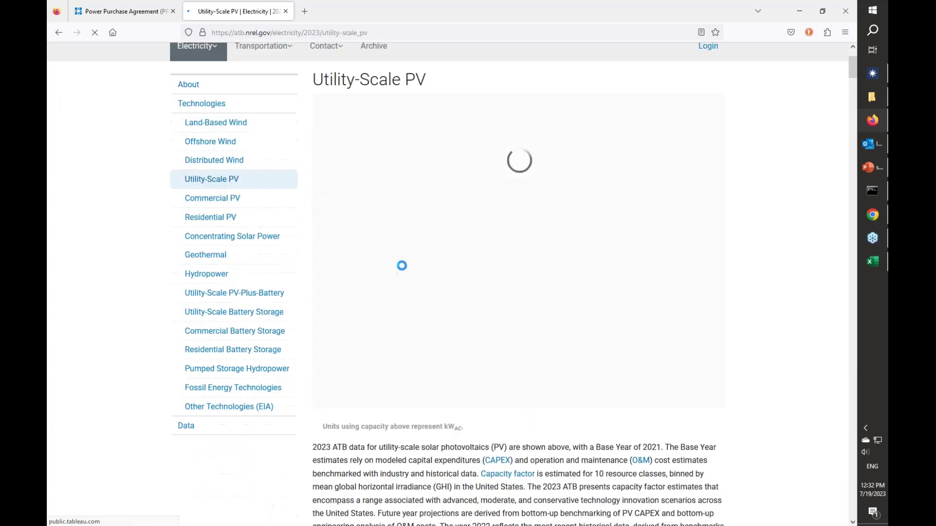
scroll(404, 258, down, 10)
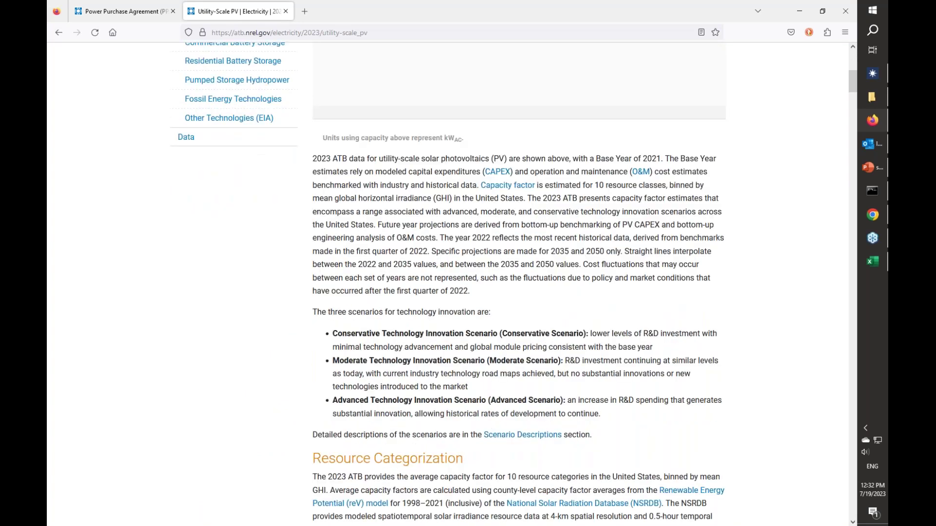
scroll(402, 359, down, 10)
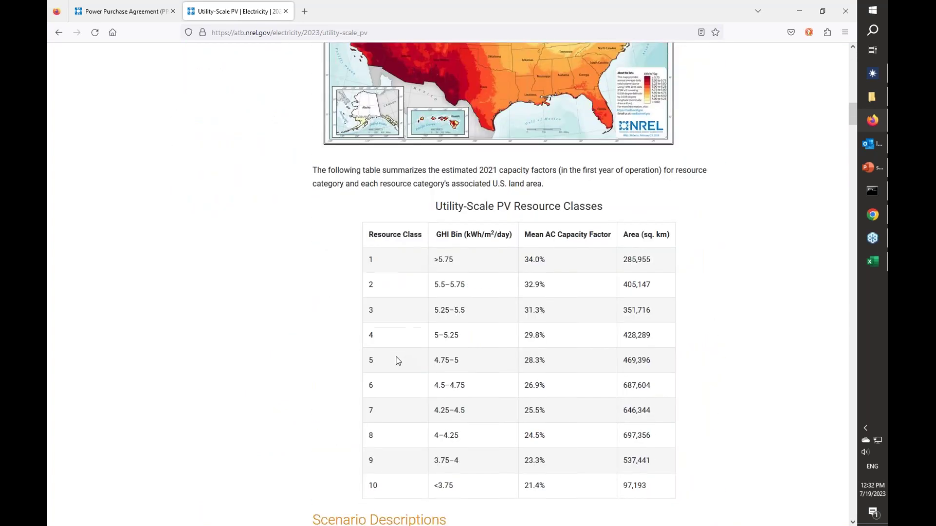
scroll(298, 358, down, 3)
scroll(294, 360, down, 3)
scroll(294, 361, up, 20)
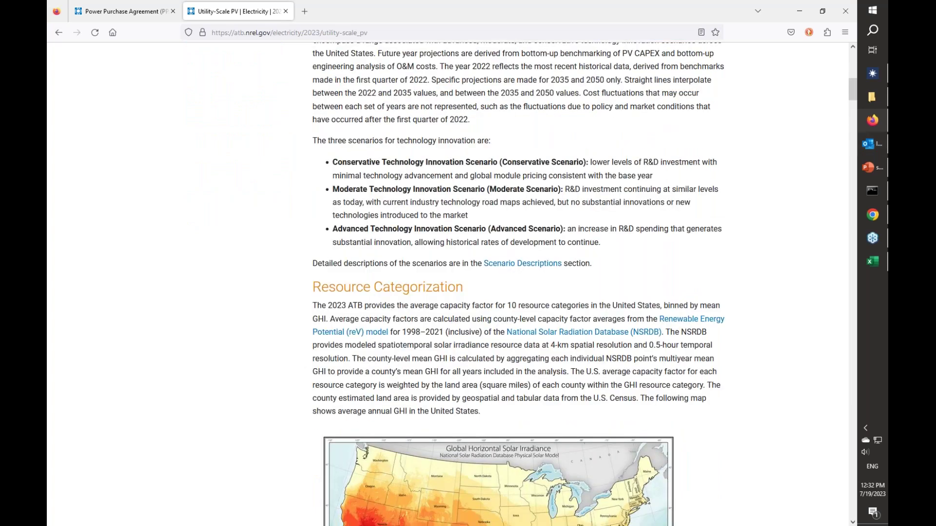
Switch back to SAM, open the case's operating costs and highlight the Fixed cost by capacity value
click(878, 78)
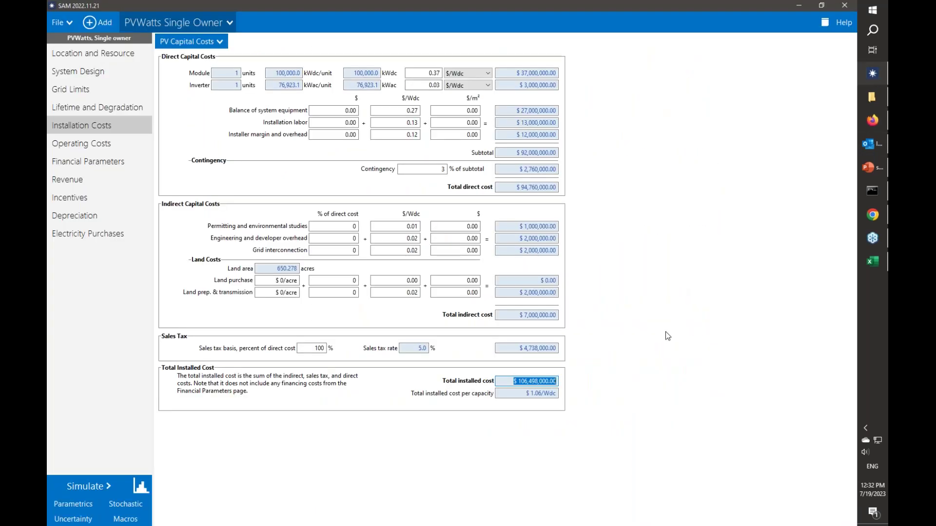
click(97, 147)
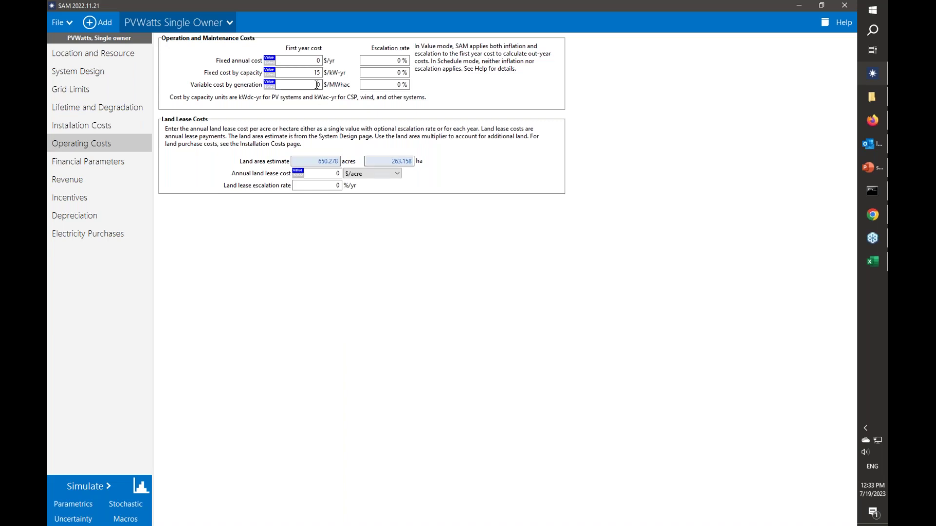
click(310, 72)
double_click(310, 71)
Show the results' cash flow table and highlight the O&M capacity-based expense row
click(140, 487)
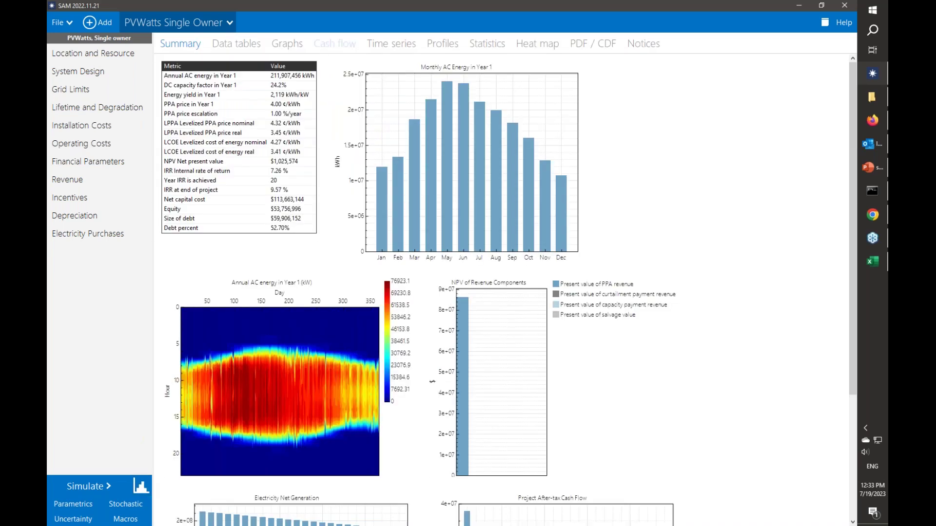
click(325, 44)
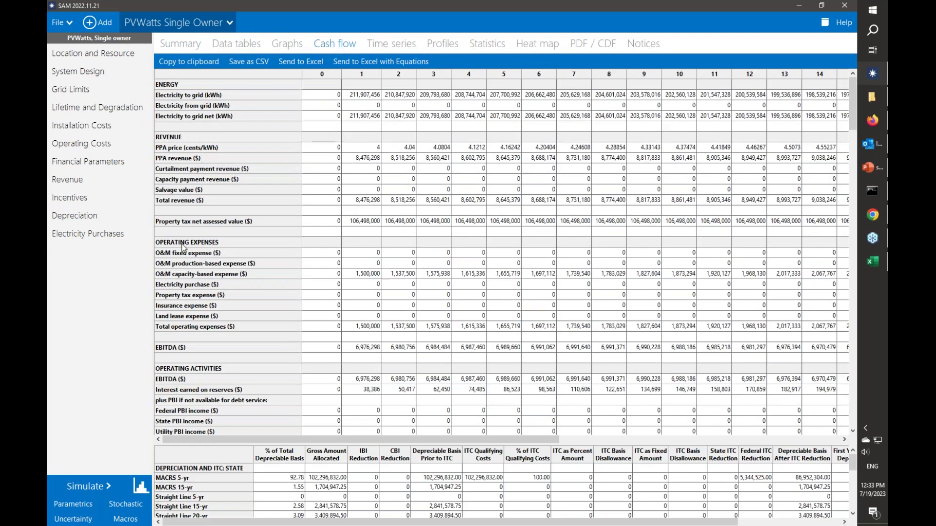
click(186, 277)
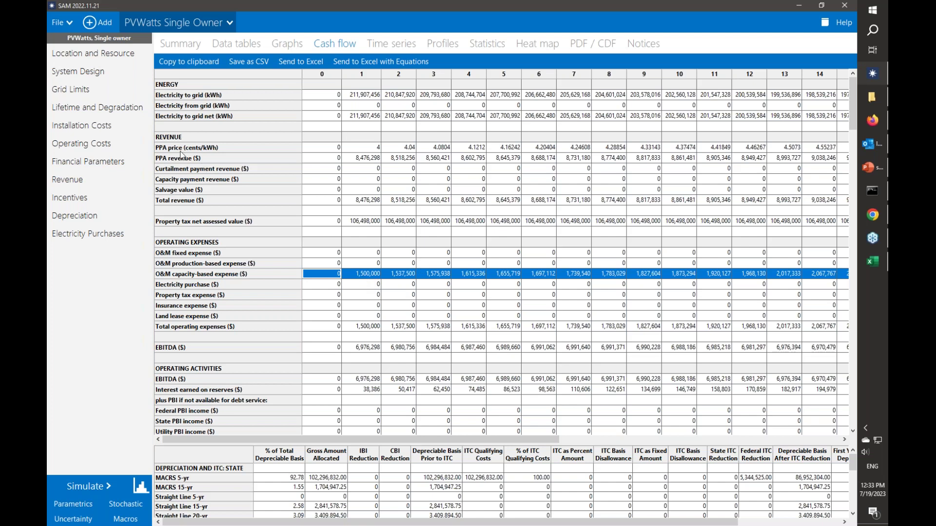
Return to the operating costs and set the Fixed cost by capacity to 10 $/kW-yr
click(86, 143)
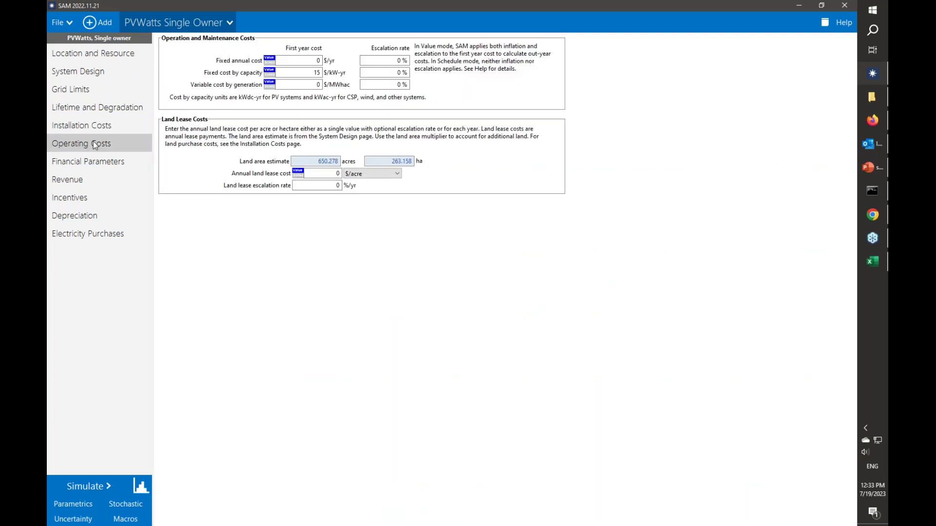
double_click(307, 72)
text(10)
key(Return)
Switch the Fixed annual cost to a yearly schedule with $500,000 in year 7 and $40,000,000 in year 14
click(296, 63)
click(270, 63)
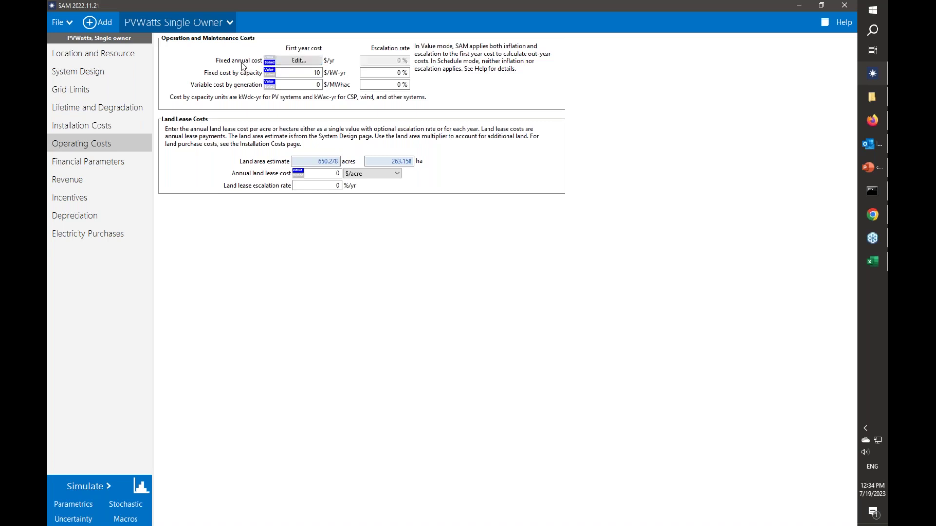
click(298, 61)
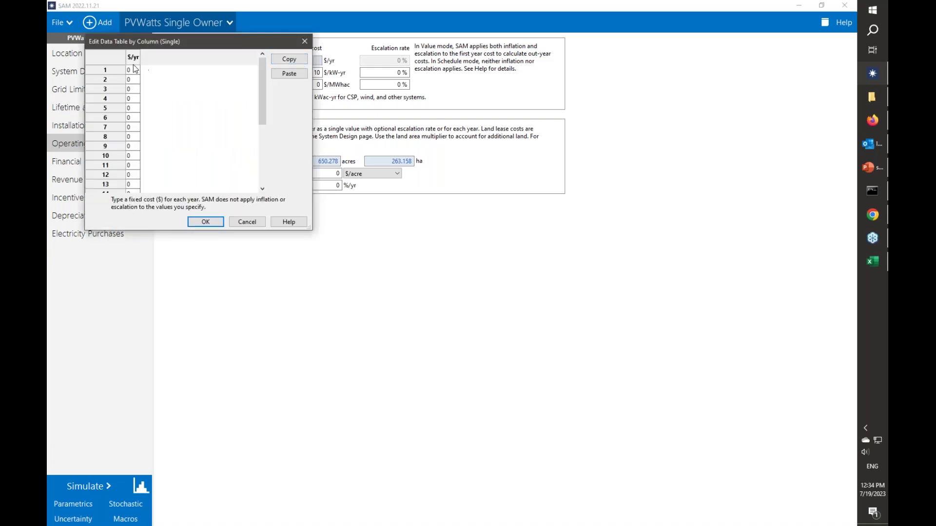
drag(158, 50, 322, 122)
click(295, 200)
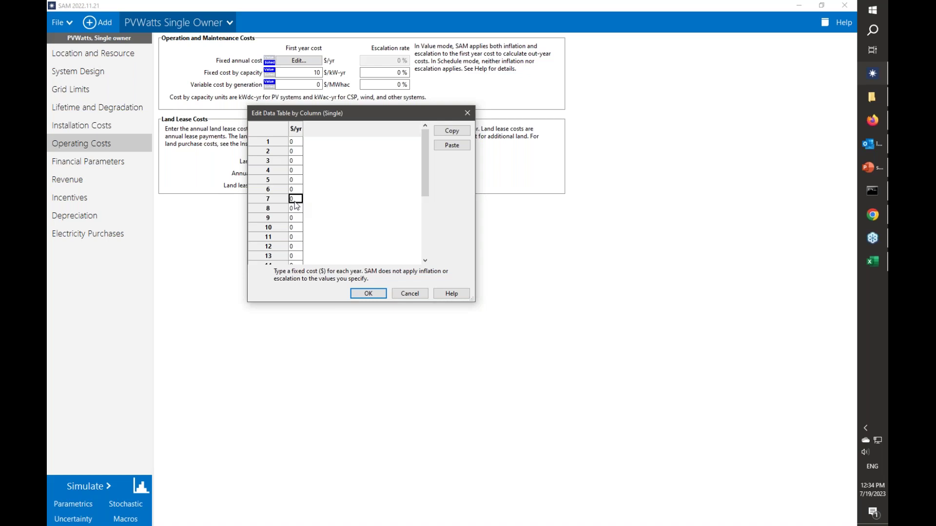
text(5000)
key(Return)
scroll(300, 239, down, 1)
click(297, 244)
text(4)
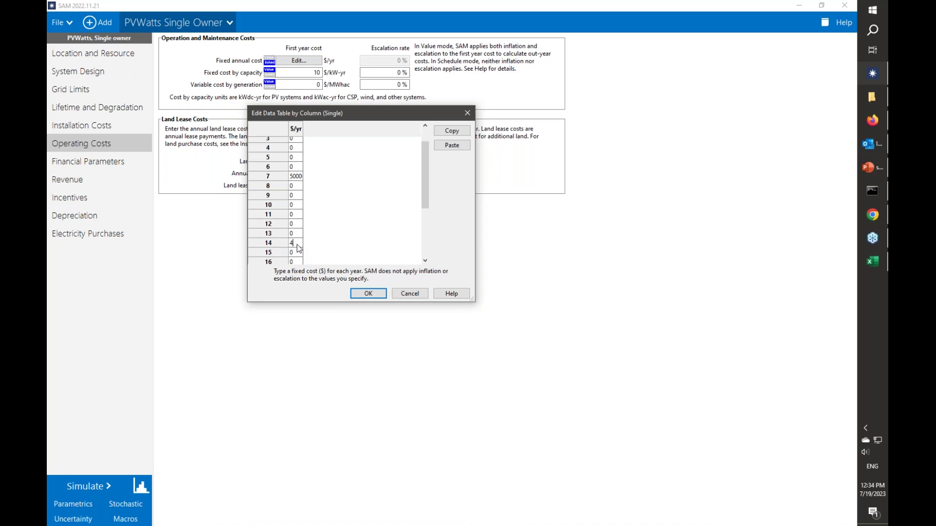
text(00000)
click(370, 293)
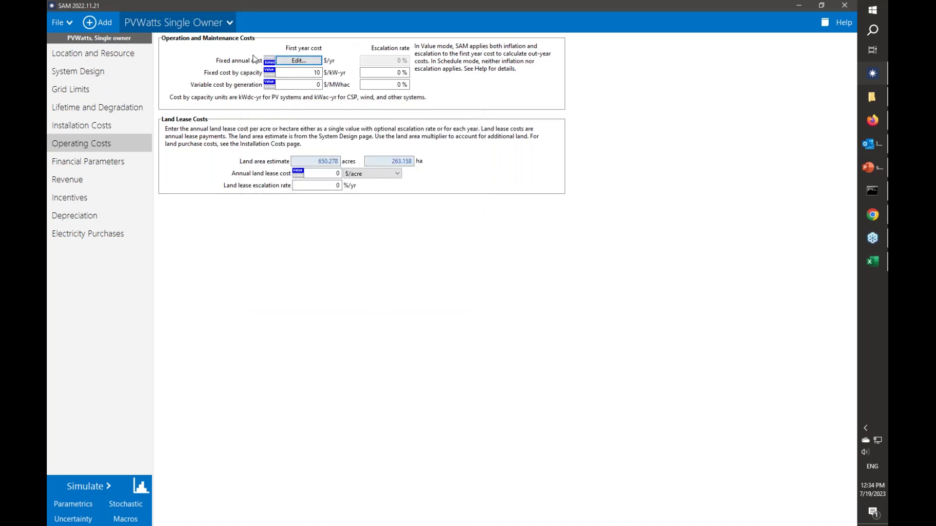
Run the simulation and examine the O&M expense rows in the cash flow, highlighting the year 7 fixed expense
click(87, 487)
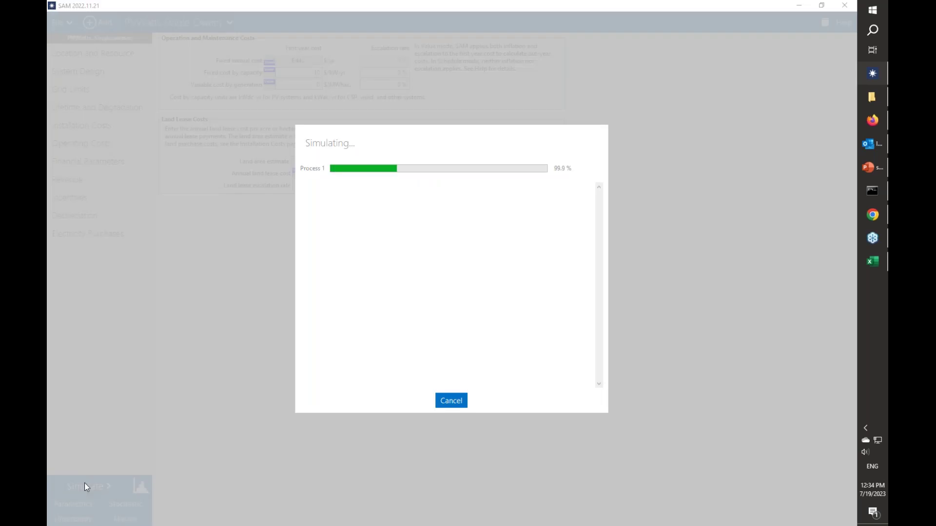
click(453, 401)
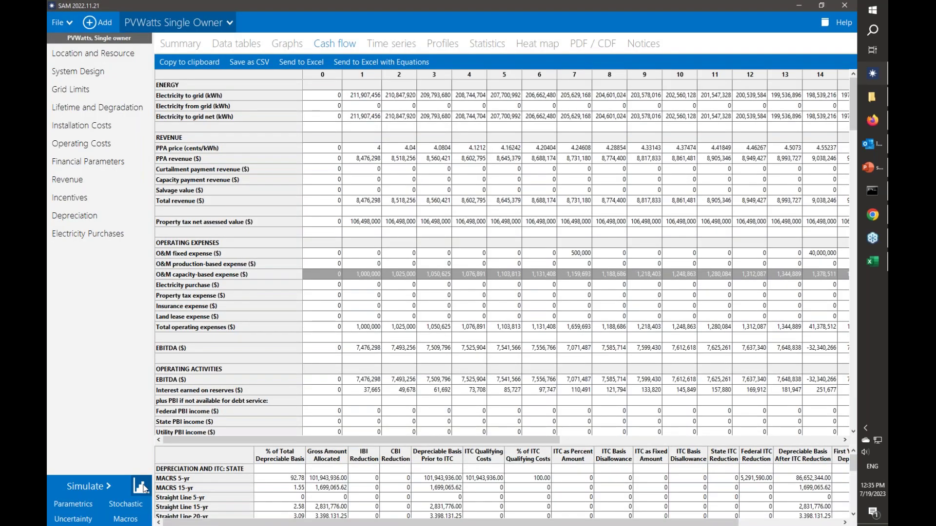
click(184, 265)
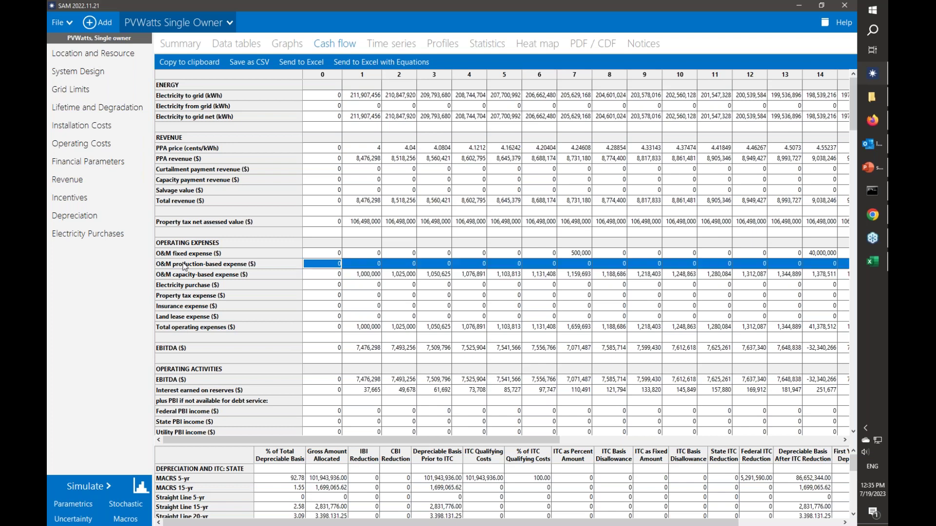
click(587, 254)
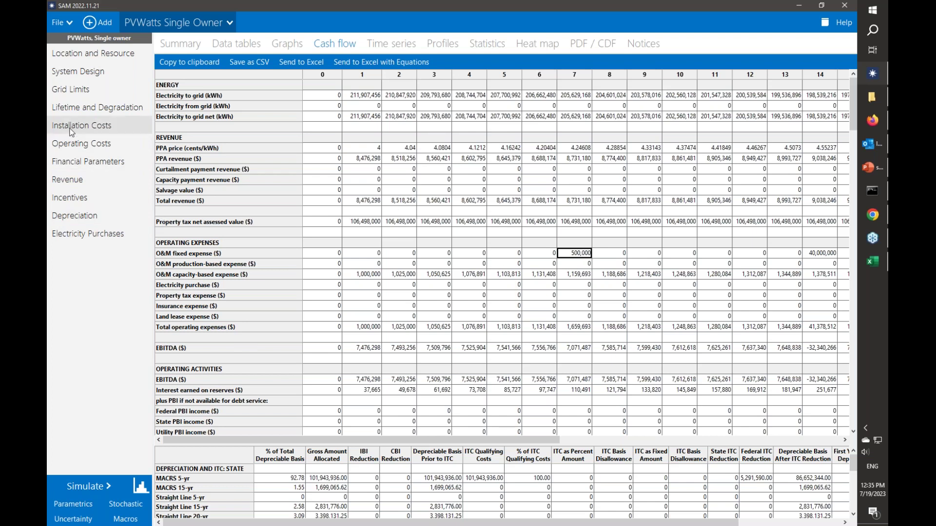
Return to the operating costs and reset the PVWatts Single Owner case's inputs to default values
click(71, 145)
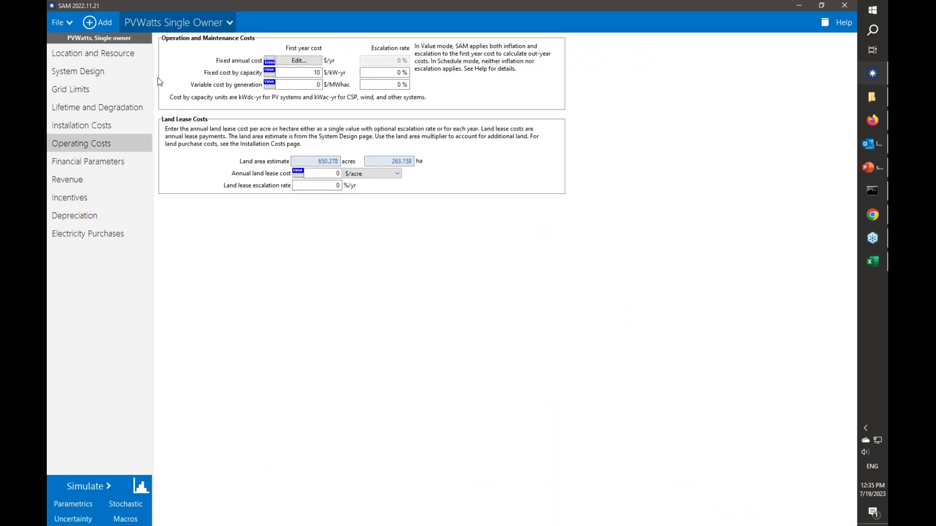
click(228, 22)
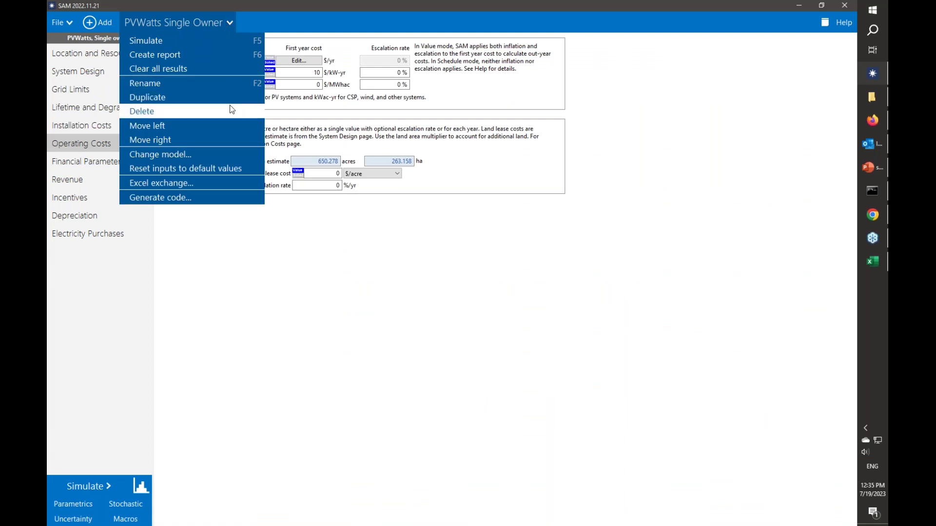
click(222, 171)
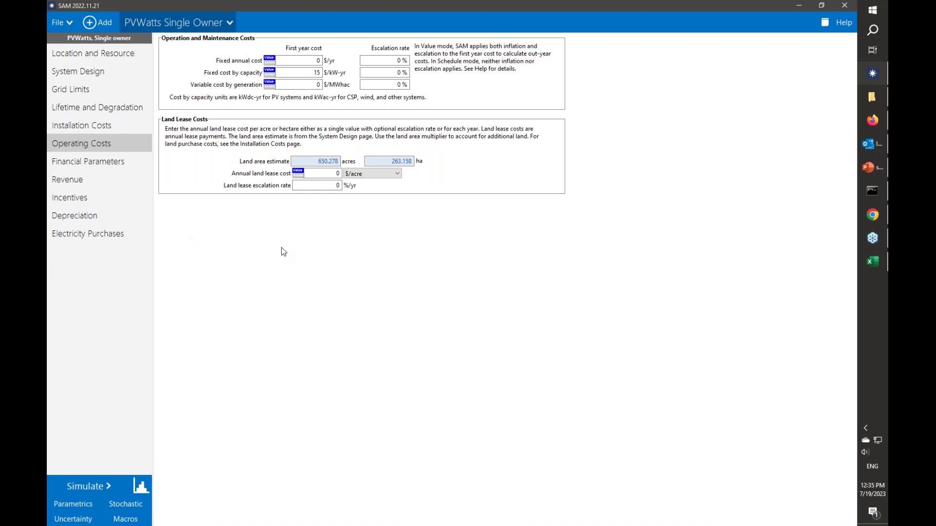
Highlight the land area in the installation costs, and expand the System Design land area section to highlight its total estimate
click(111, 125)
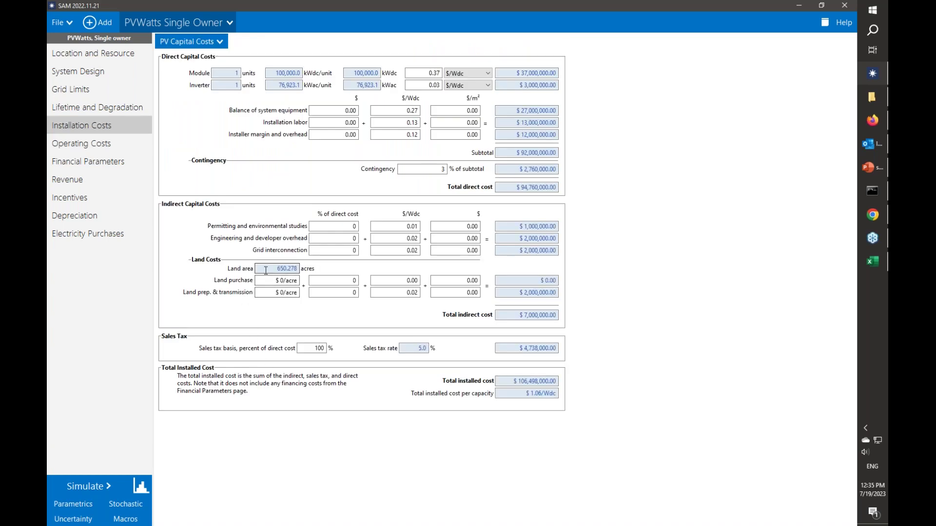
drag(277, 269, 309, 275)
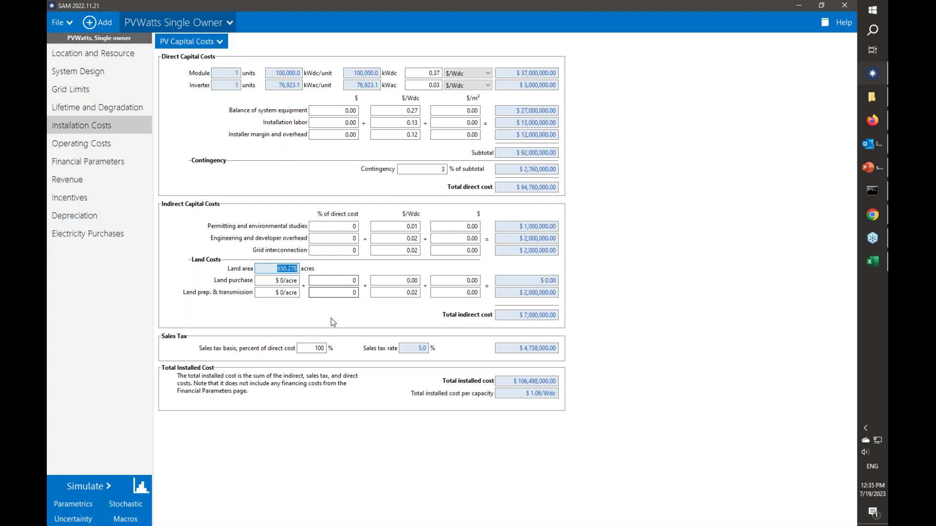
click(104, 73)
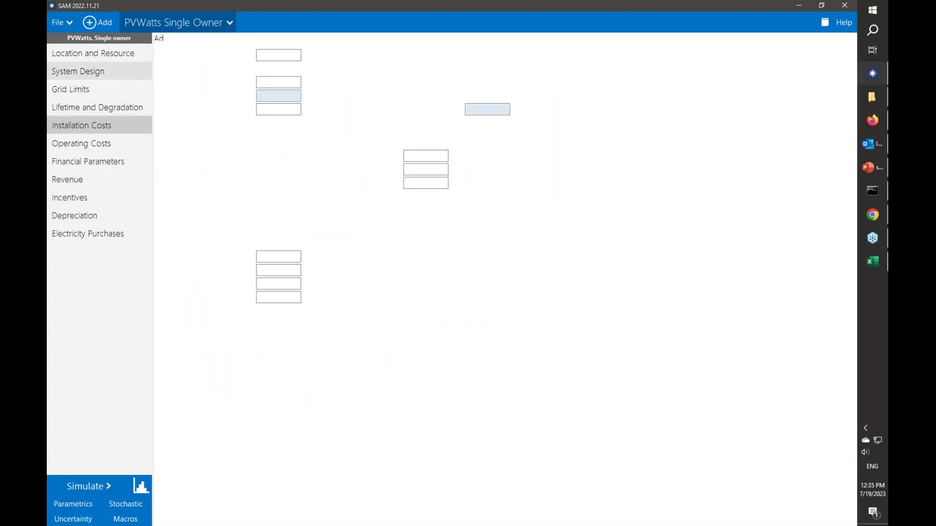
click(157, 347)
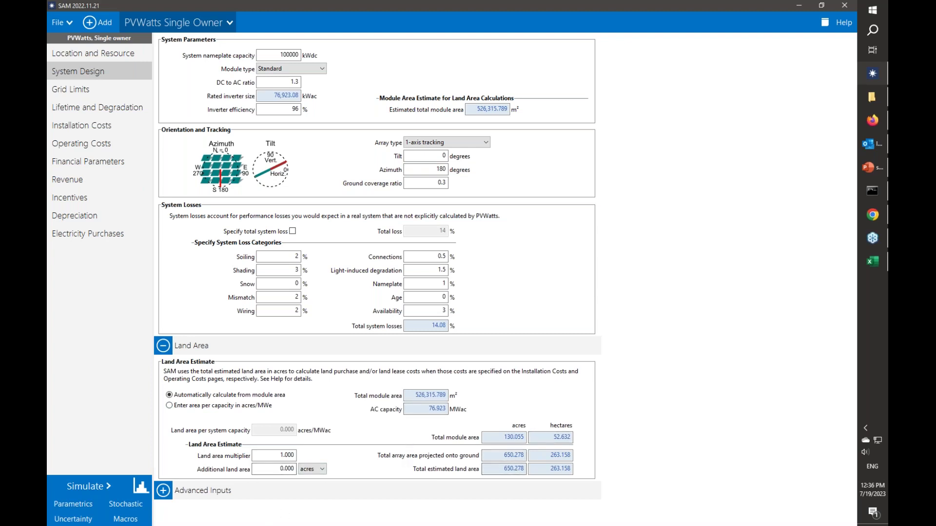
double_click(512, 469)
Review the land purchase and preparation costs under installation costs, and the land lease inputs under operating costs
click(95, 130)
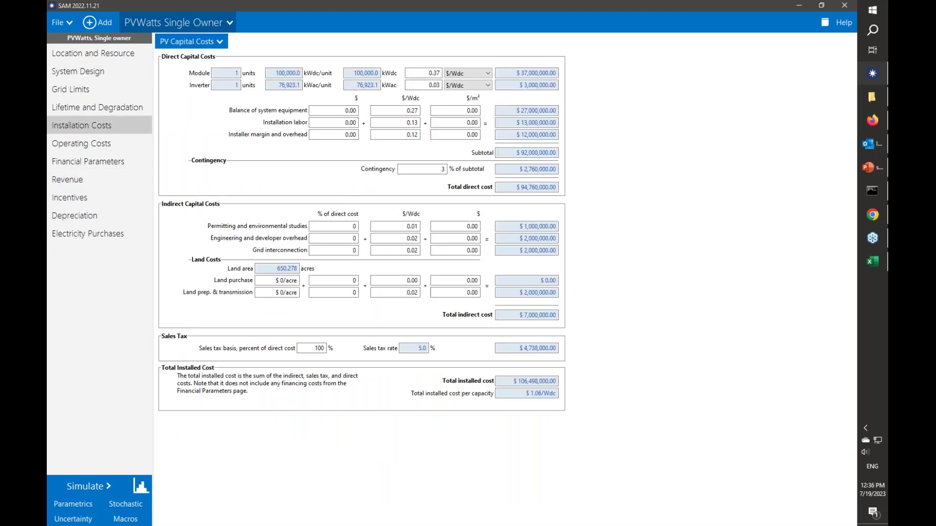
click(327, 292)
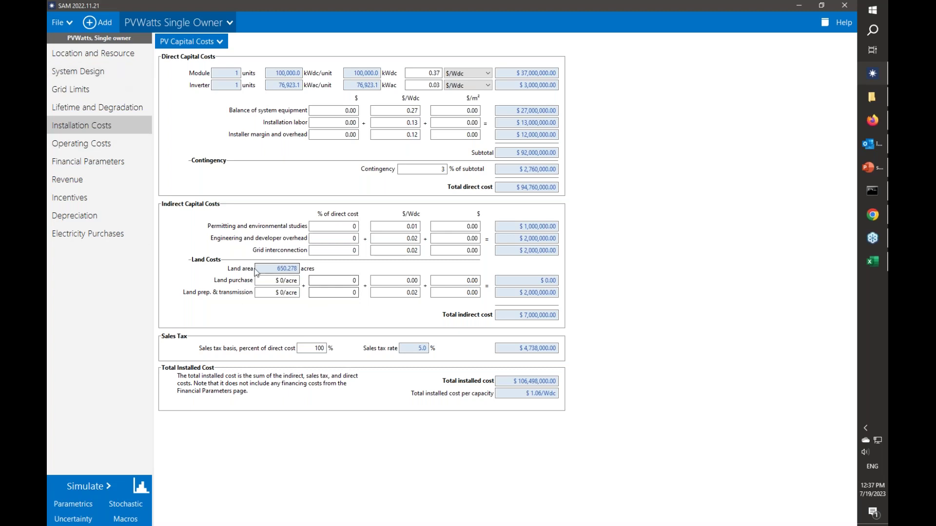
click(83, 144)
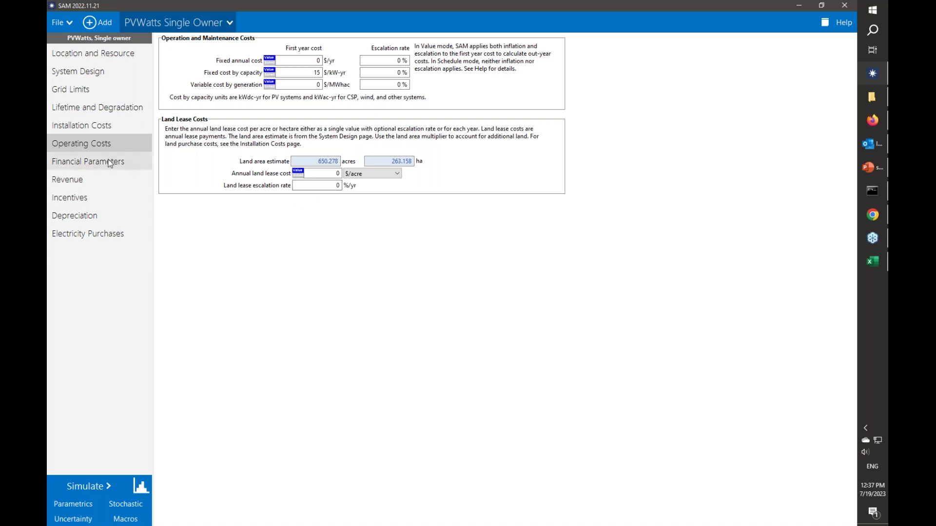
Open the financial parameters and look over the analysis, tax, salvage value and project term debt inputs
click(121, 161)
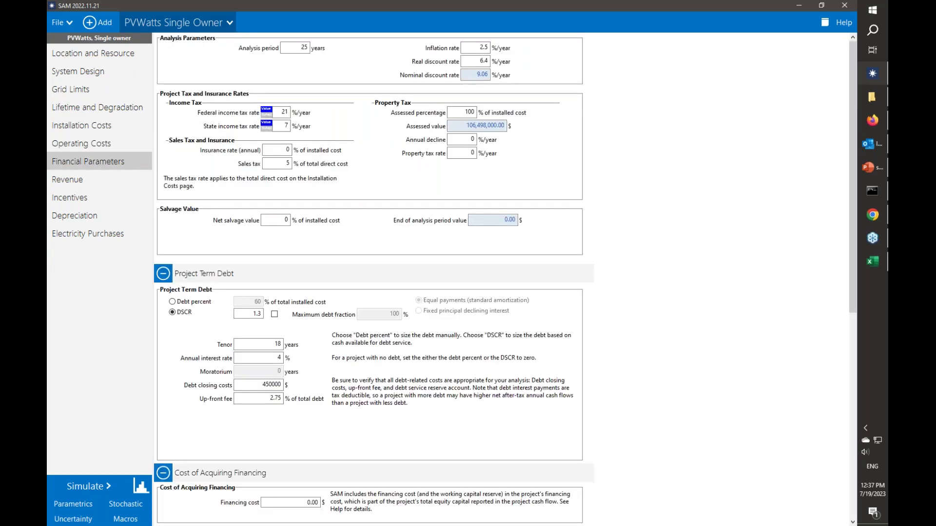
scroll(674, 277, down, 1)
scroll(674, 277, up, 1)
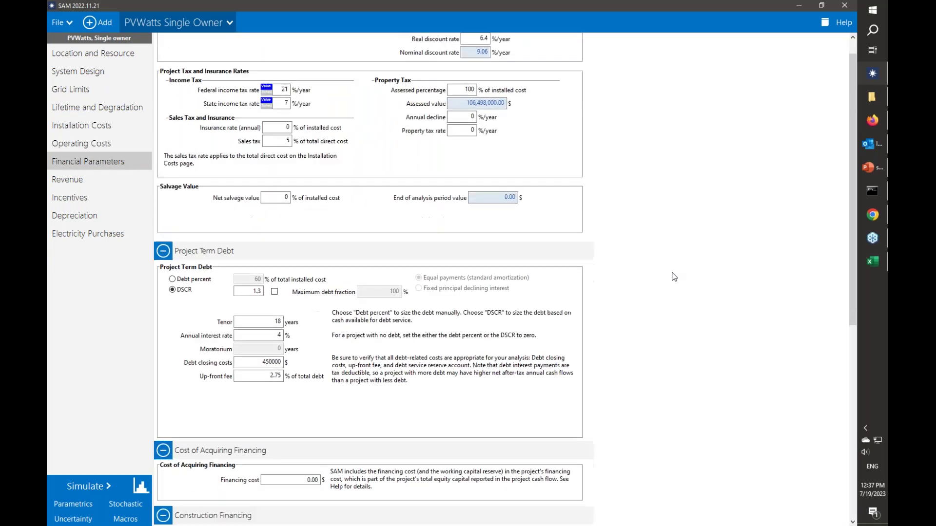
scroll(675, 276, down, 1)
scroll(673, 274, up, 1)
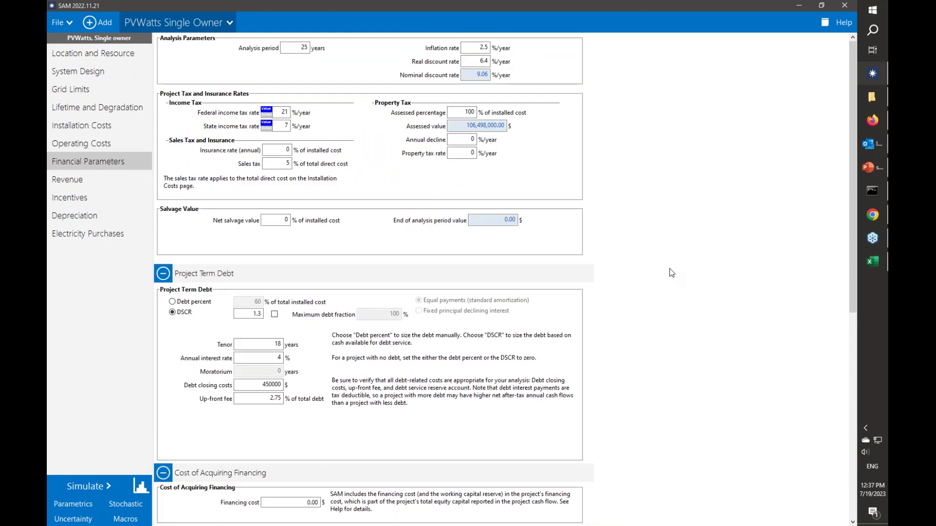
scroll(856, 261, down, 1)
mouse_move(856, 256)
mouse_down()
mouse_move(858, 455)
mouse_move(851, 244)
mouse_up()
Highlight the analysis period, and point out the inflation rate, real discount rate and nominal discount rate fields
click(295, 48)
drag(294, 48, 318, 48)
click(474, 47)
click(472, 62)
click(469, 76)
Open the help for the Single Owner financial parameters and read the inflation, discount rate and income tax descriptions
click(844, 22)
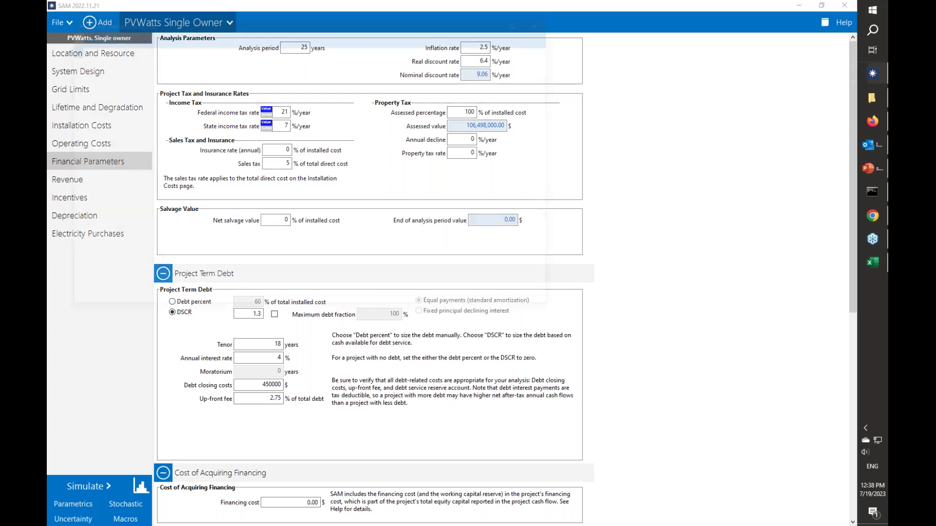
drag(211, 21, 493, 92)
scroll(546, 222, down, 4)
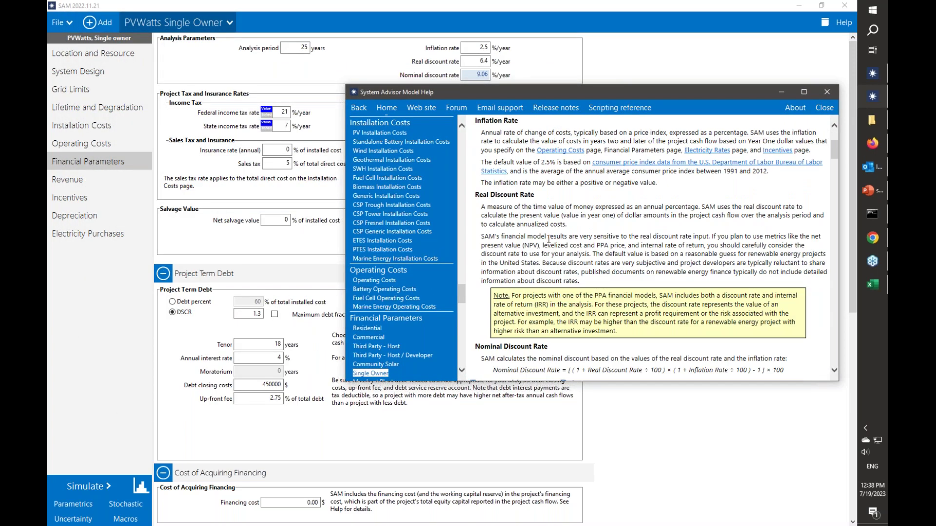
scroll(550, 245, down, 4)
scroll(549, 238, down, 1)
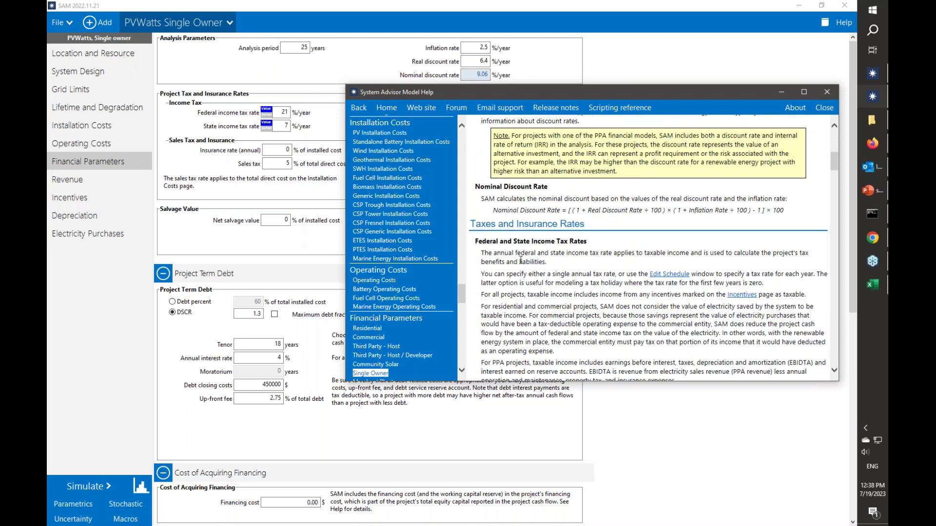
Read the income and sales tax help, close it, and highlight the annual insurance rate and sales tax inputs
scroll(523, 285, down, 3)
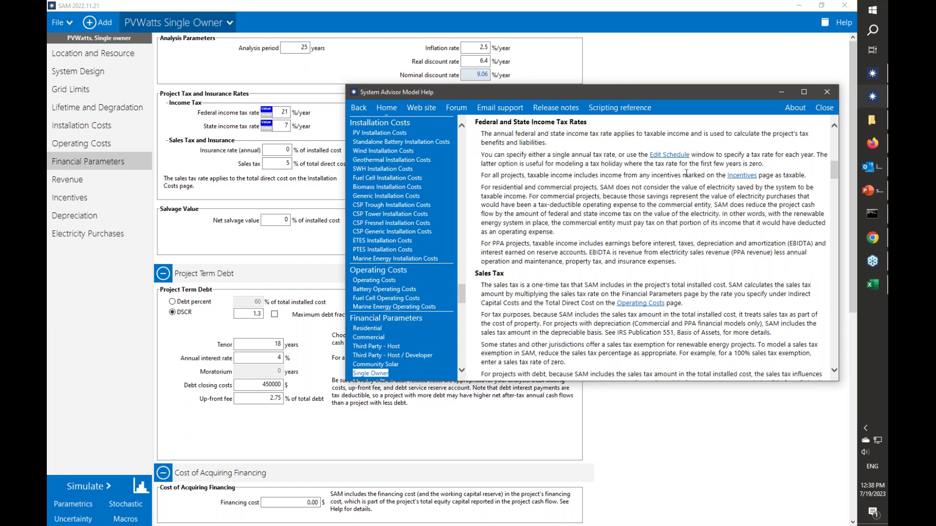
click(823, 108)
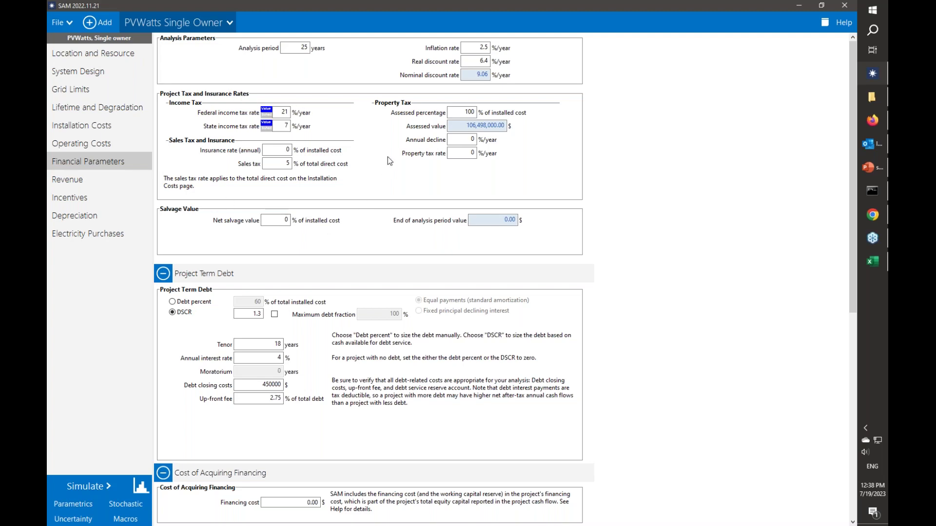
click(269, 152)
click(280, 164)
double_click(280, 163)
Open the installation costs and highlight the total direct cost and the sales tax rate
click(107, 128)
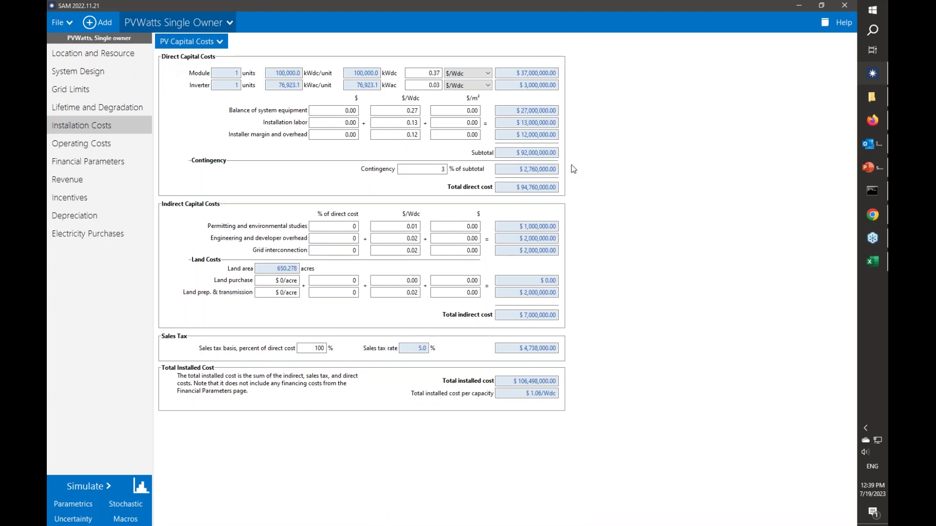
drag(518, 187, 577, 191)
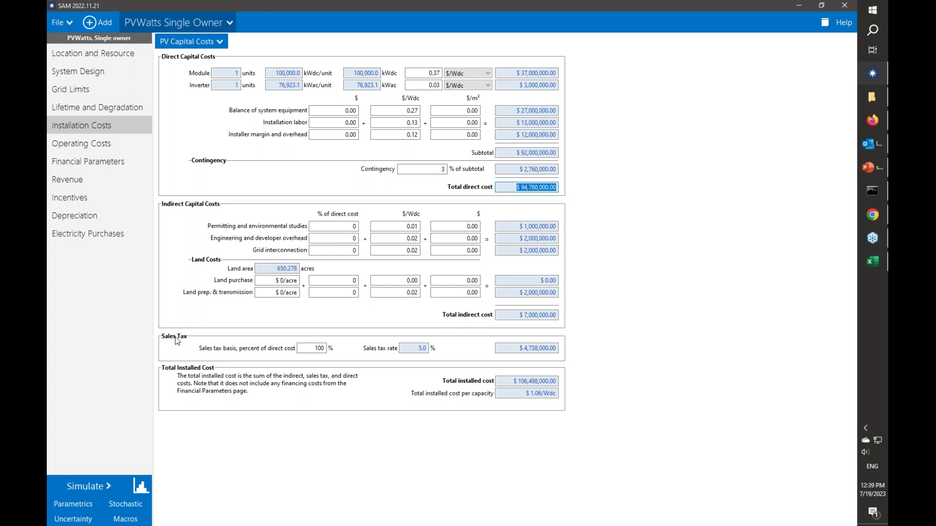
click(414, 349)
drag(413, 349, 438, 350)
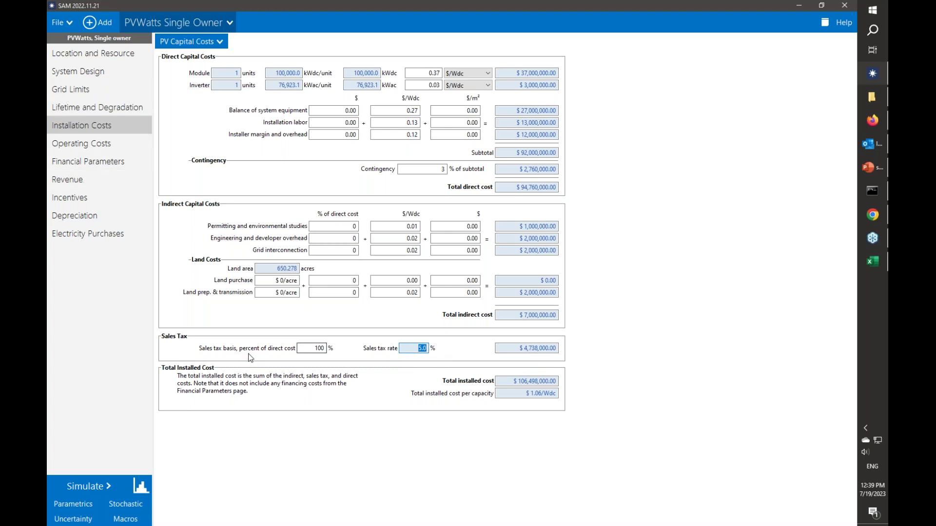
Point out the sales tax basis, the total direct cost and the contingency percentage among the installation costs
click(313, 349)
double_click(314, 349)
click(515, 188)
drag(515, 187, 577, 190)
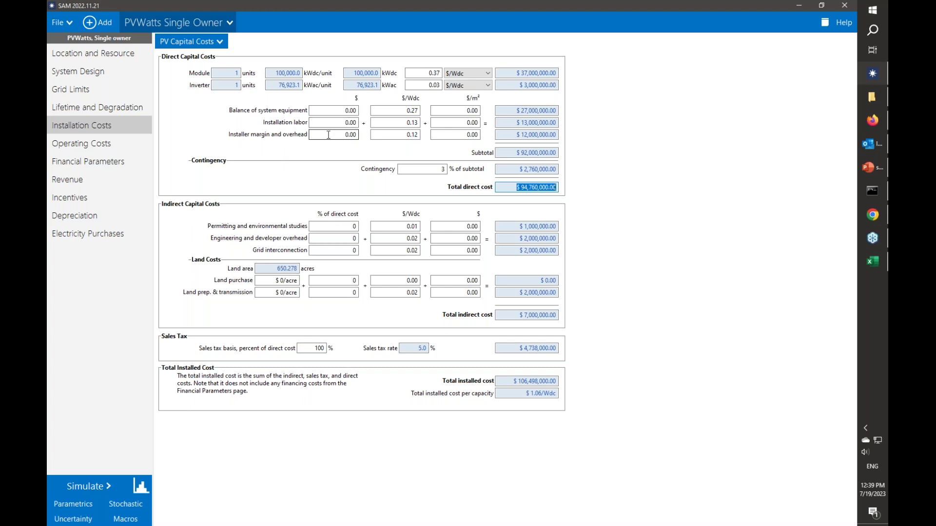
click(438, 170)
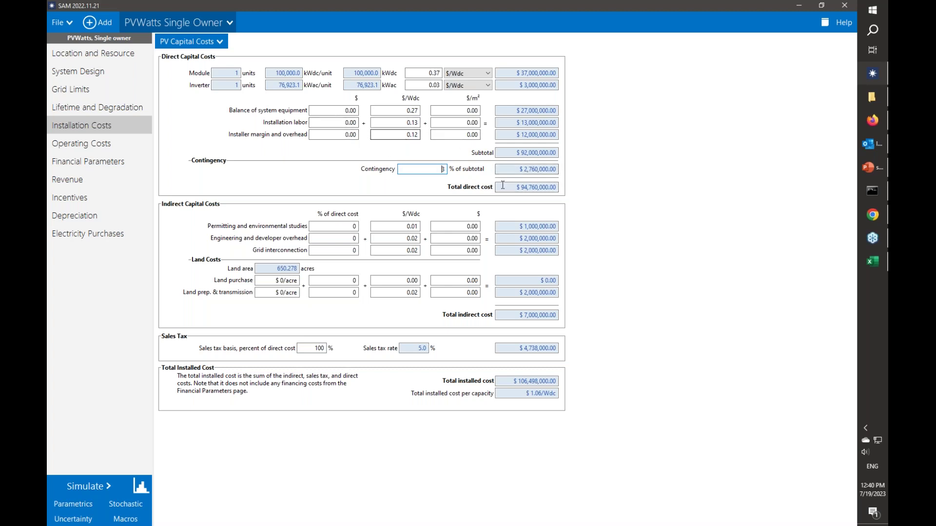
Set the sales tax basis to 80 percent of direct cost and highlight the total direct cost
click(320, 348)
text(80)
key(Tab)
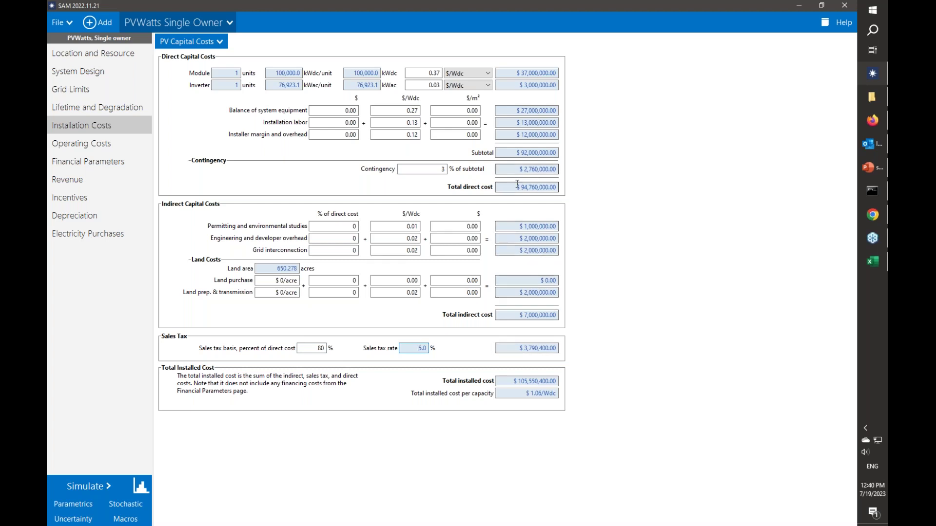
drag(512, 187, 564, 183)
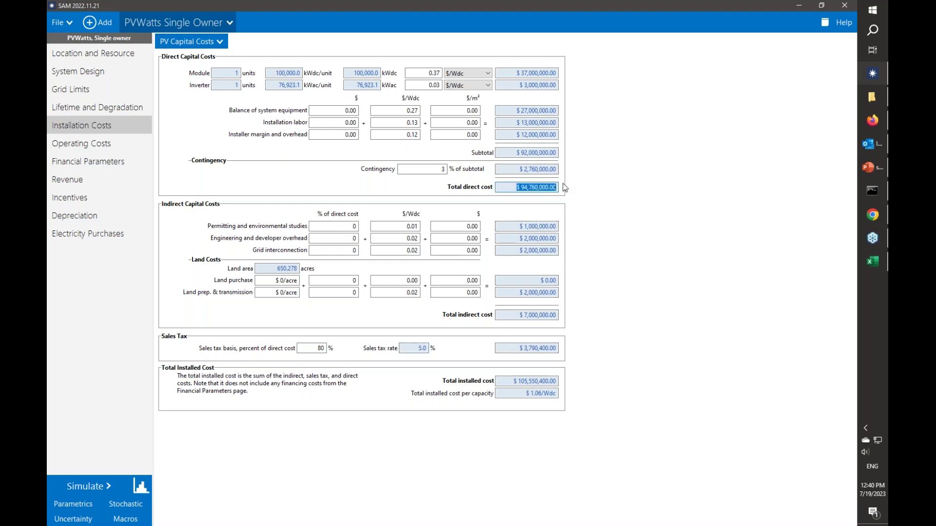
Set the sales tax basis back to 100 percent of direct cost
click(315, 349)
drag(314, 349, 344, 351)
text(100)
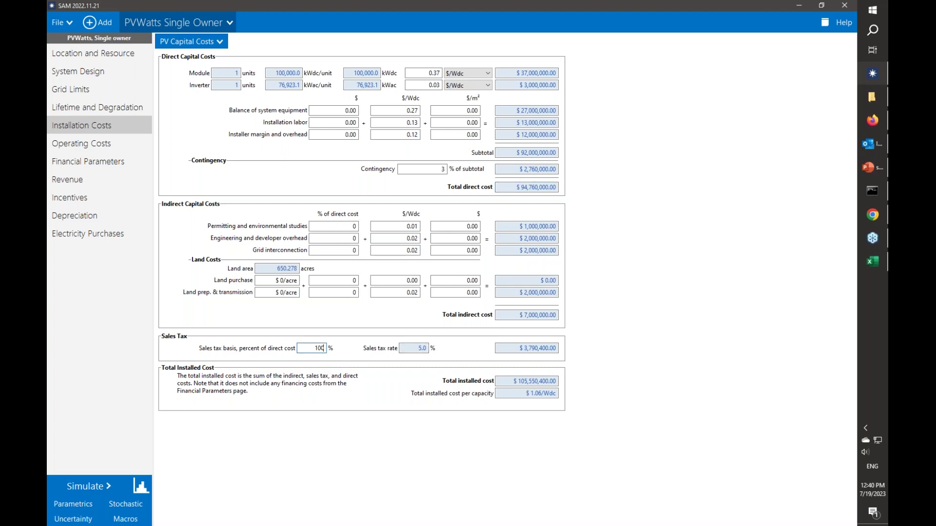
key(Return)
Return to the financial parameters and point out the property tax assessed value, assessed percentage and tax rate
click(137, 161)
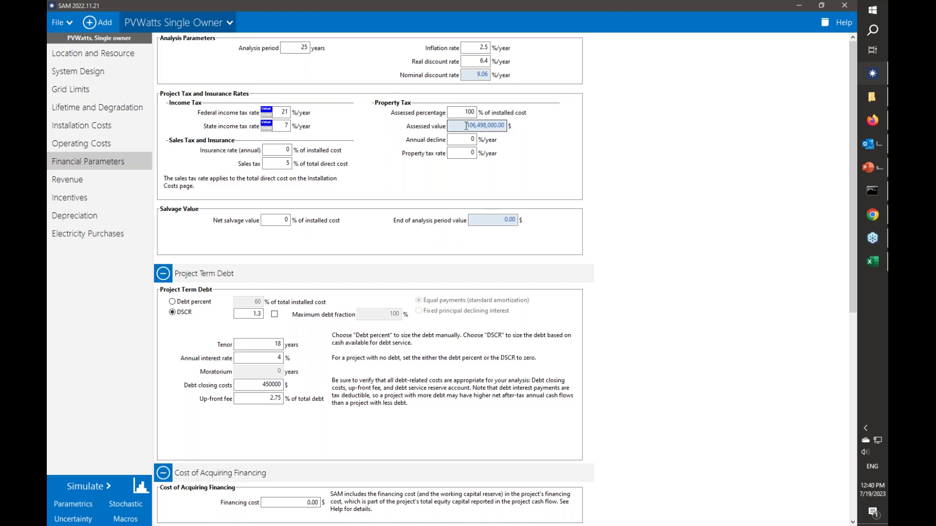
drag(466, 126, 514, 128)
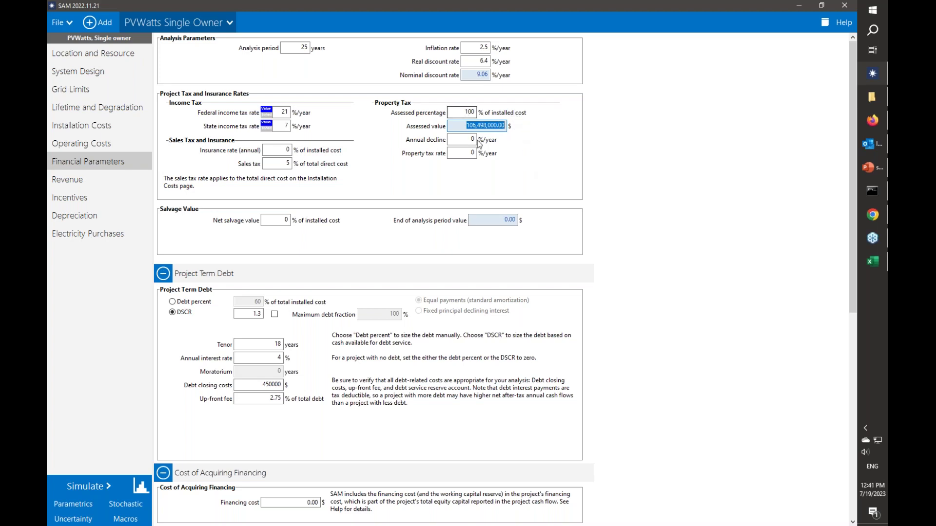
click(468, 112)
double_click(469, 113)
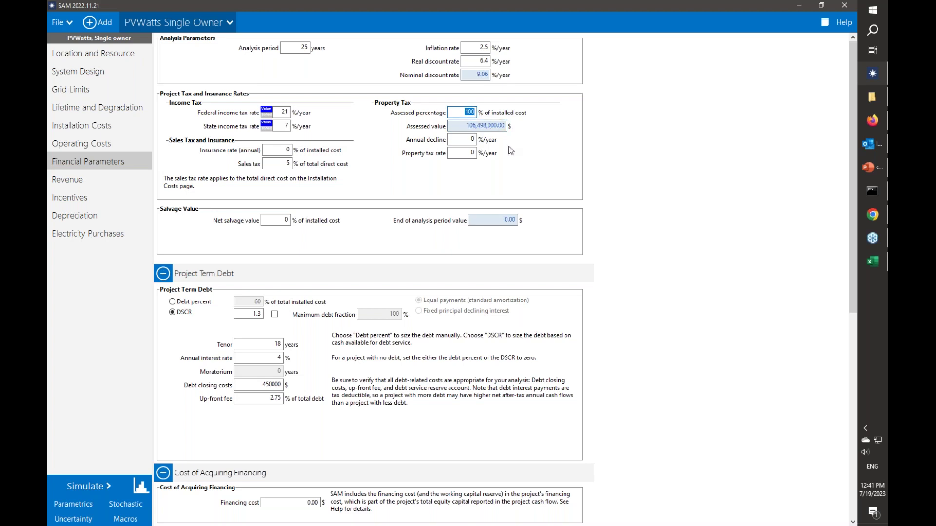
click(459, 154)
Set the net salvage value to 10 percent of installed cost and run the simulation
scroll(172, 212, down, 3)
scroll(171, 211, up, 3)
click(272, 221)
text(1)
click(89, 485)
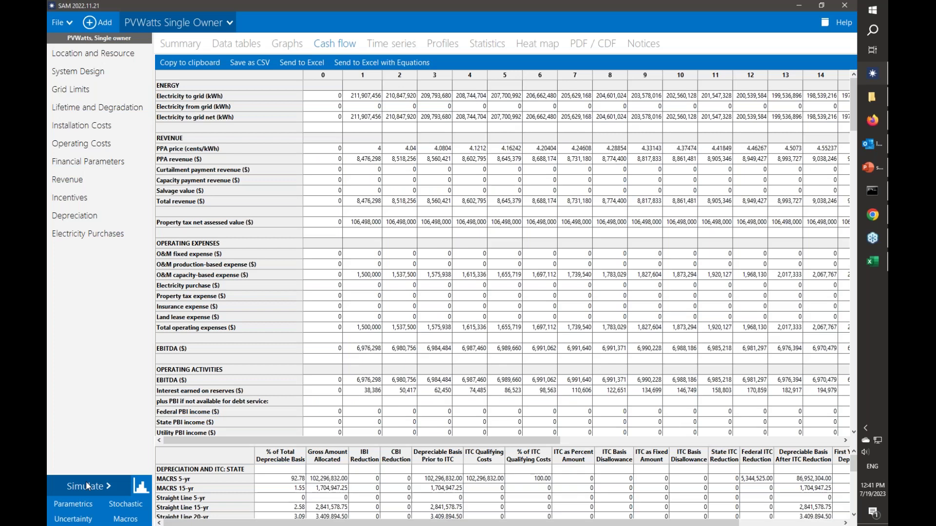
Highlight the salvage value row in the cash flow and inspect it through year 25
click(181, 191)
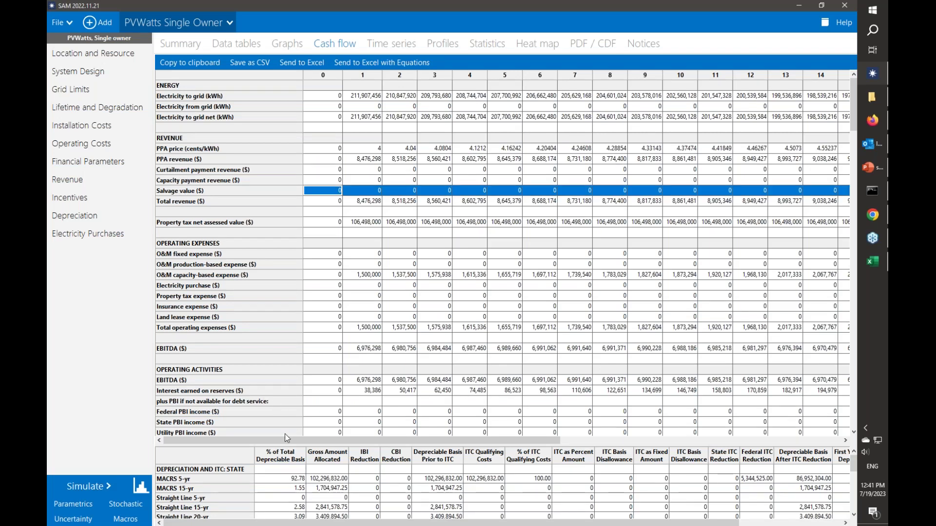
drag(285, 440, 568, 471)
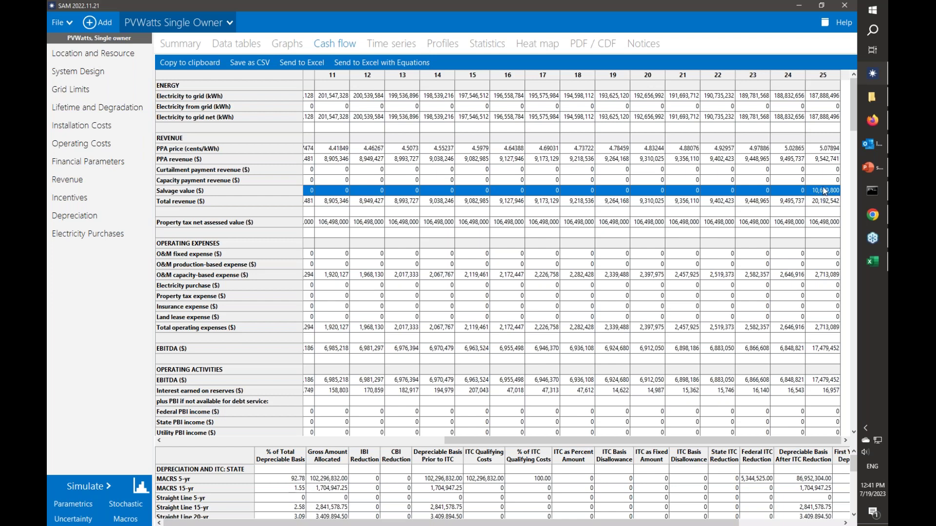
drag(555, 442, 136, 416)
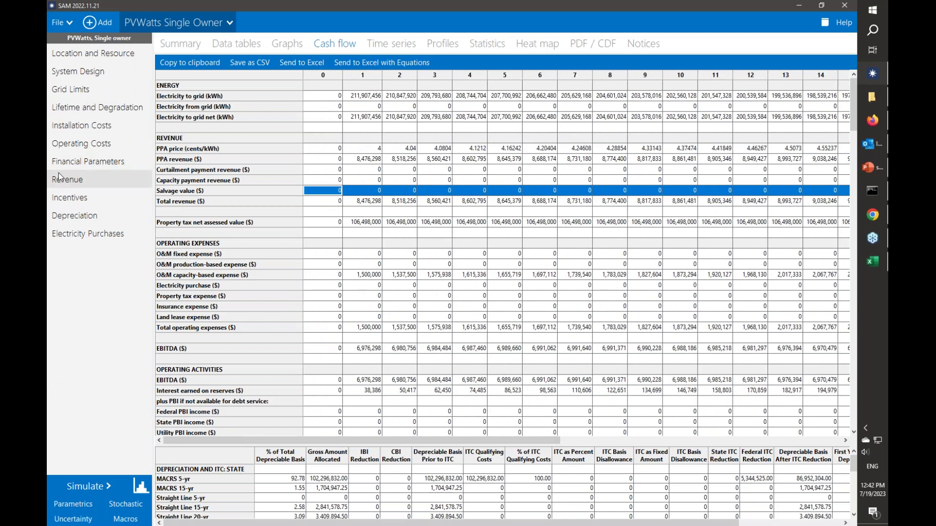
Return to the financial parameters and reset the PVWatts Single Owner case's inputs to their default values
click(88, 162)
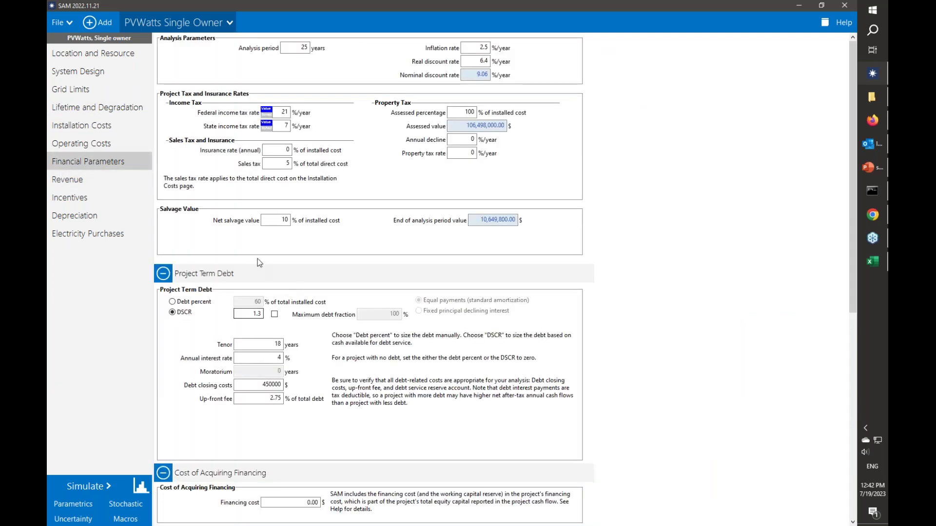
click(227, 23)
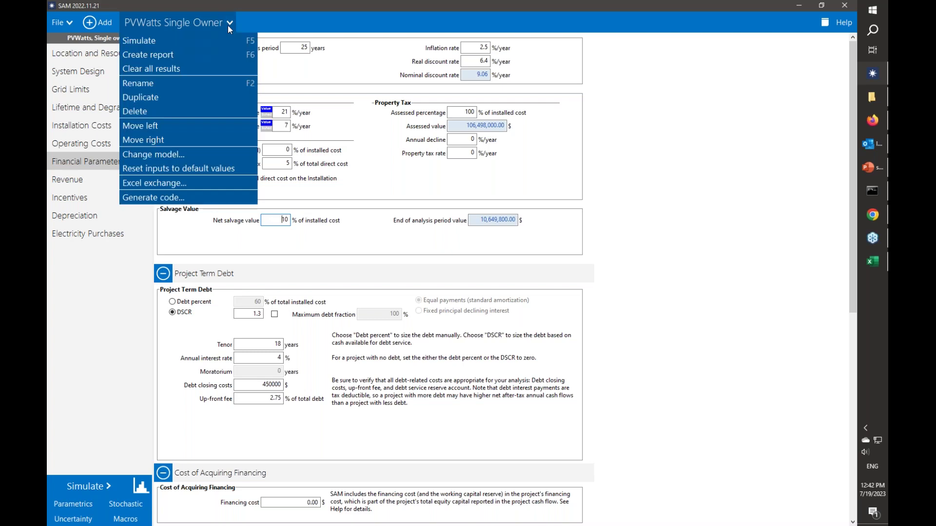
click(206, 169)
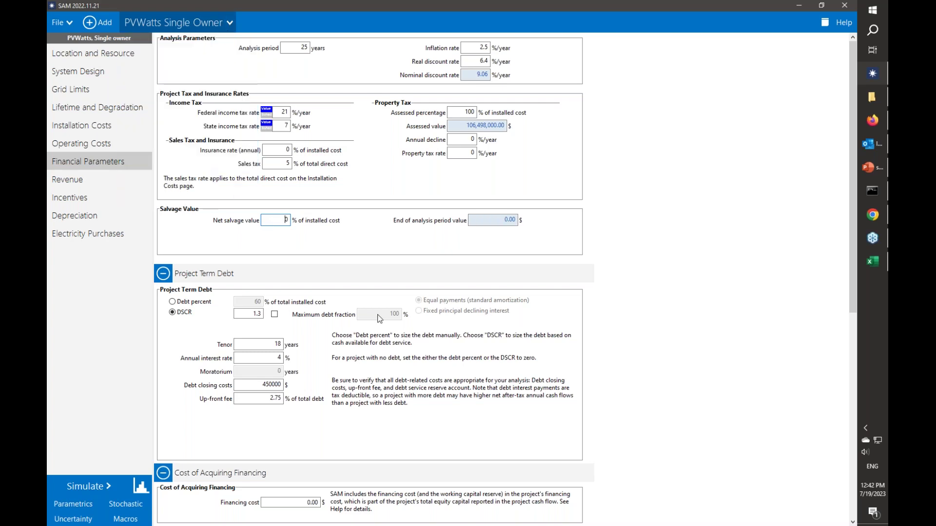
Switch the project term debt to Debt percent, highlight its percentage of total installed cost, and switch back to DSCR
scroll(611, 306, down, 4)
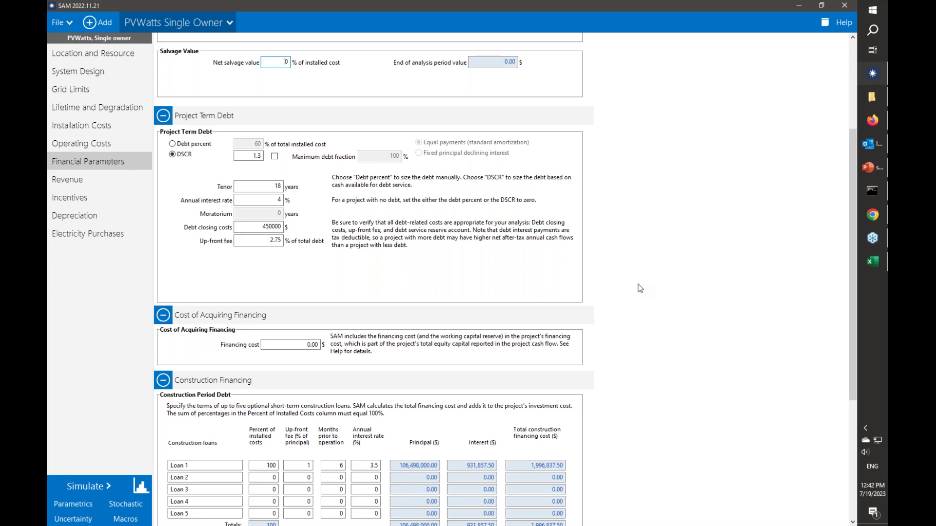
click(172, 144)
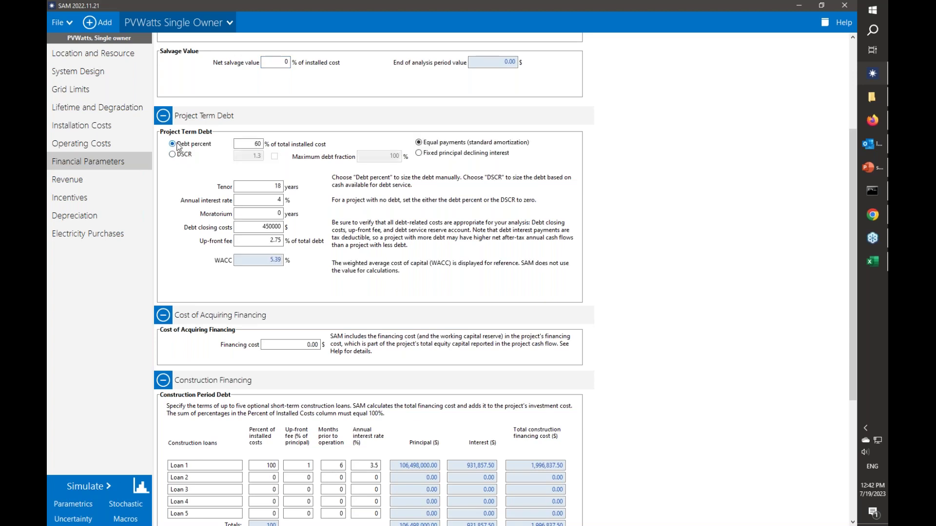
click(251, 144)
drag(250, 145, 268, 145)
click(173, 155)
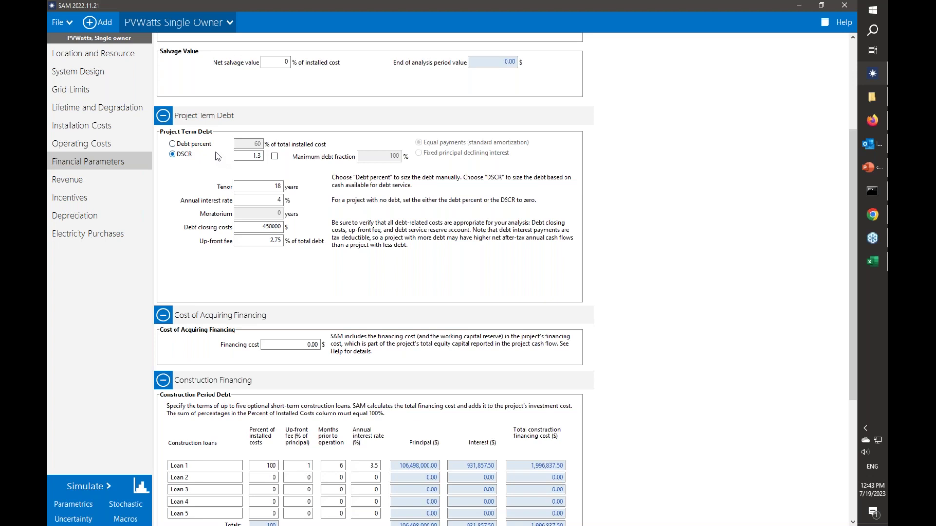
Highlight the project term debt's tenor, annual interest rate, debt closing costs and up-front fee in turn
drag(261, 187, 302, 188)
click(252, 201)
double_click(251, 201)
click(251, 226)
double_click(252, 226)
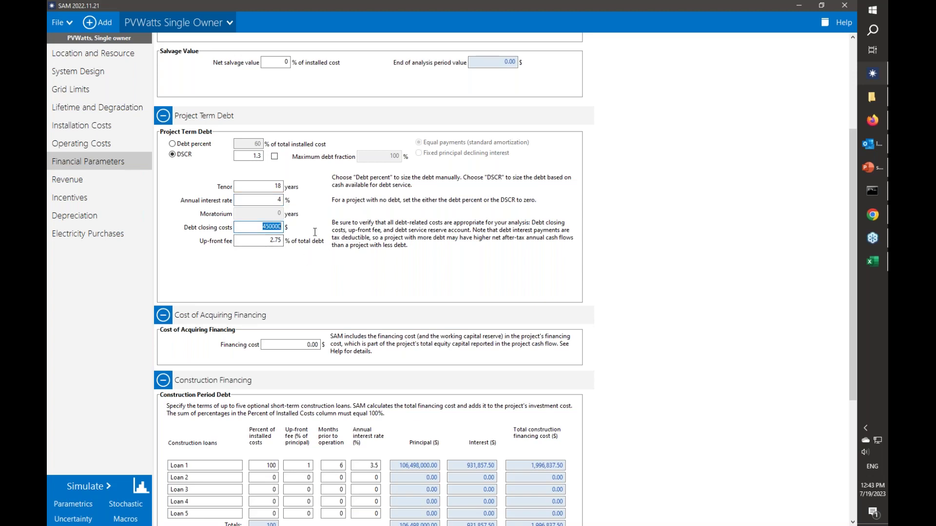
double_click(270, 241)
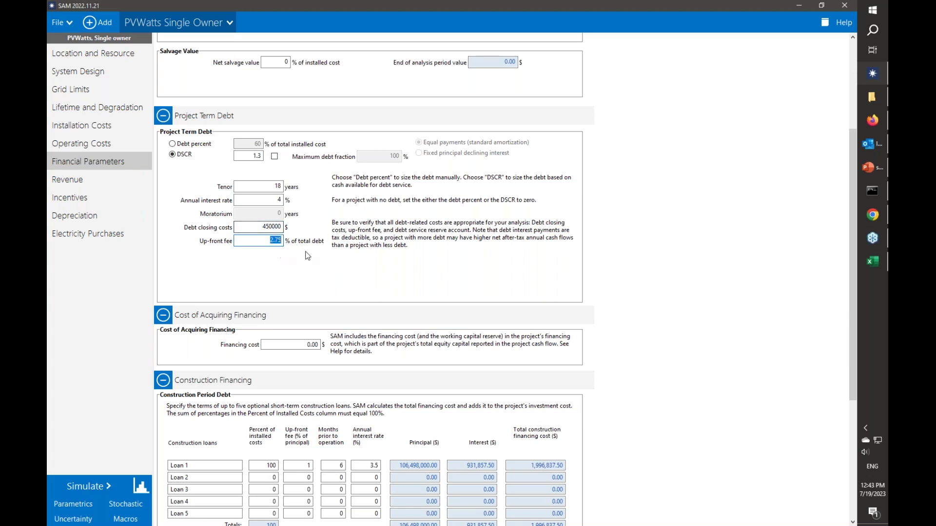
click(271, 241)
double_click(271, 241)
Run the simulation and review the debt closing costs, up-front fee and purchase of property under the cash flow's investing activities
click(92, 485)
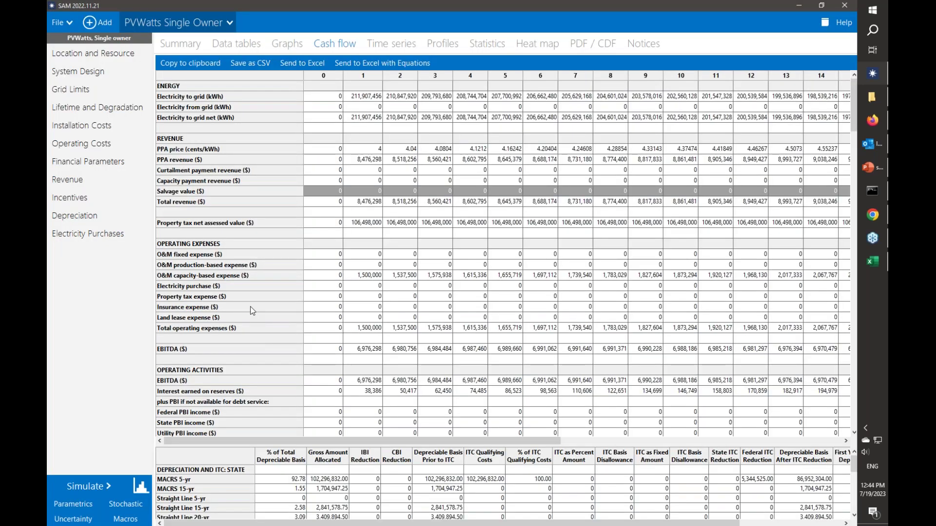
scroll(253, 291, down, 8)
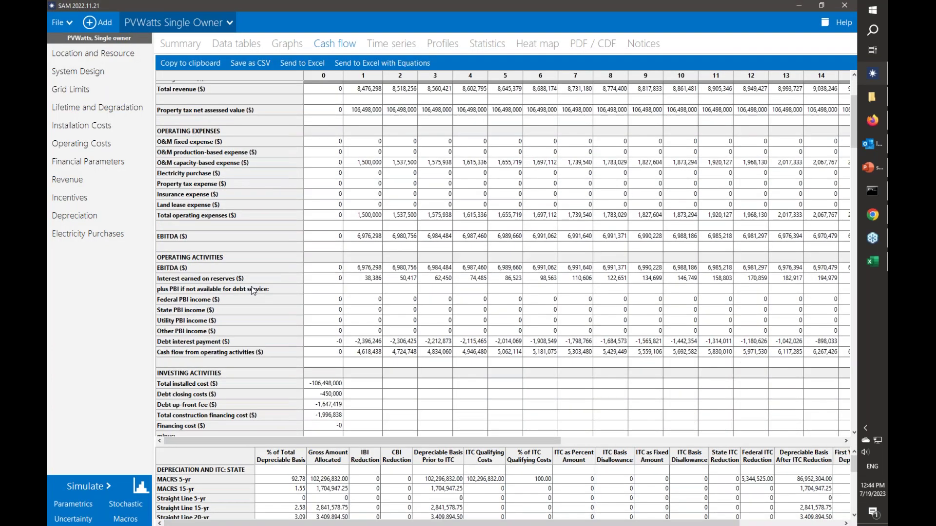
scroll(253, 291, down, 1)
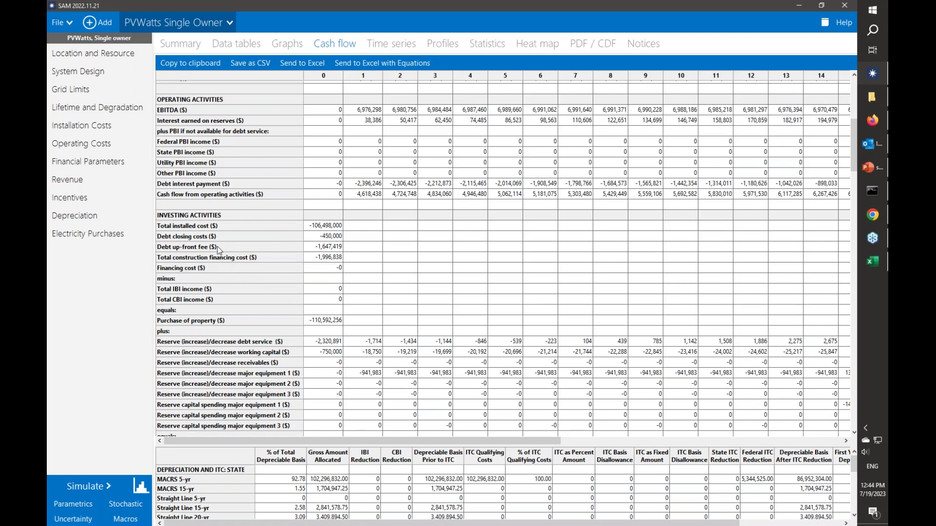
click(316, 325)
Point out the debt closing costs and financing cost inputs, and reopen the cash flow to find the financing cost row
click(83, 161)
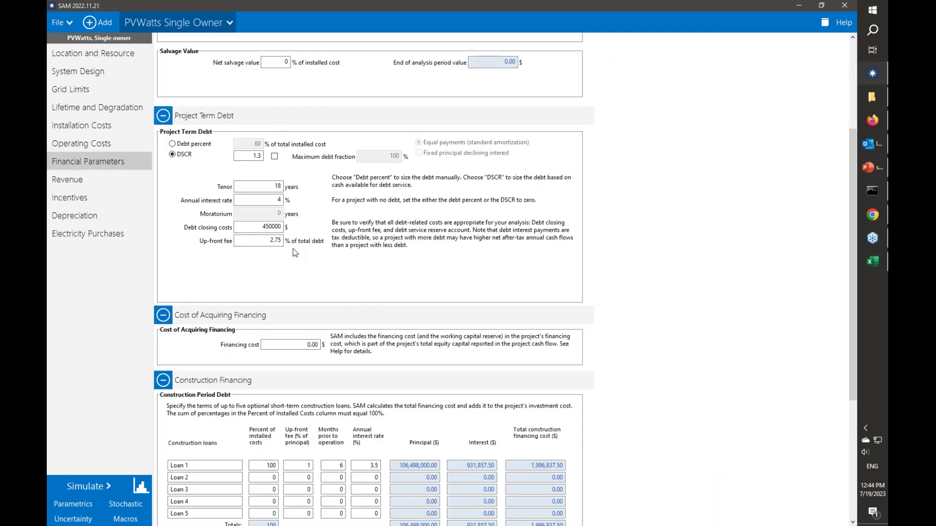
click(255, 228)
scroll(264, 278, down, 1)
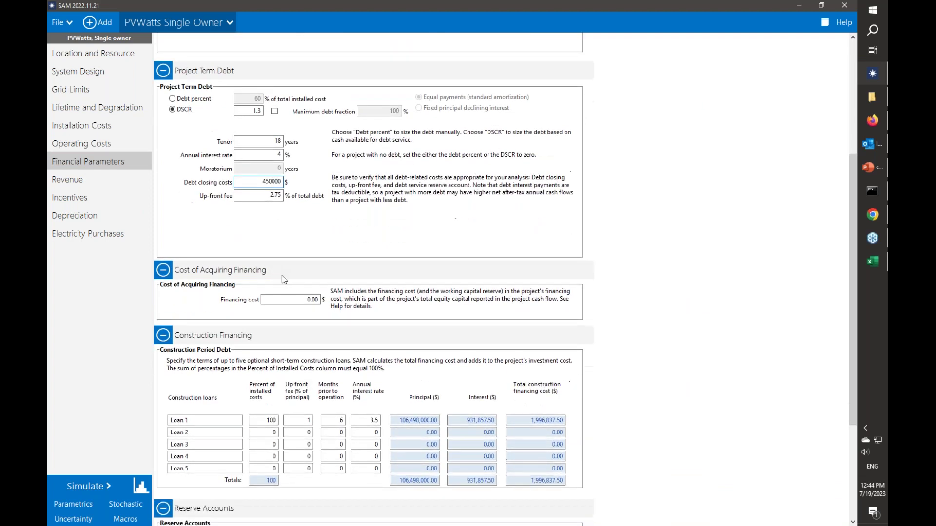
click(296, 302)
click(141, 489)
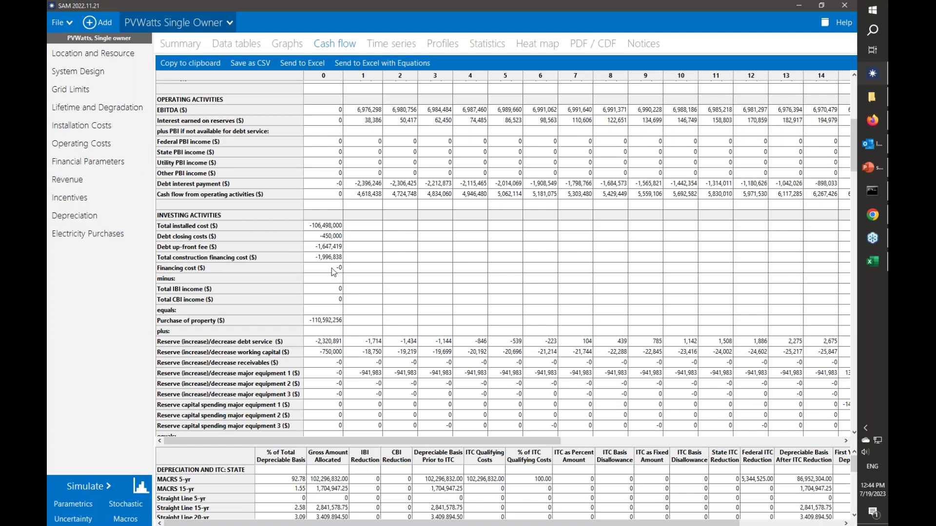
Highlight the total construction financing cost in the financial parameters and locate the matching row in the cash flow
click(88, 163)
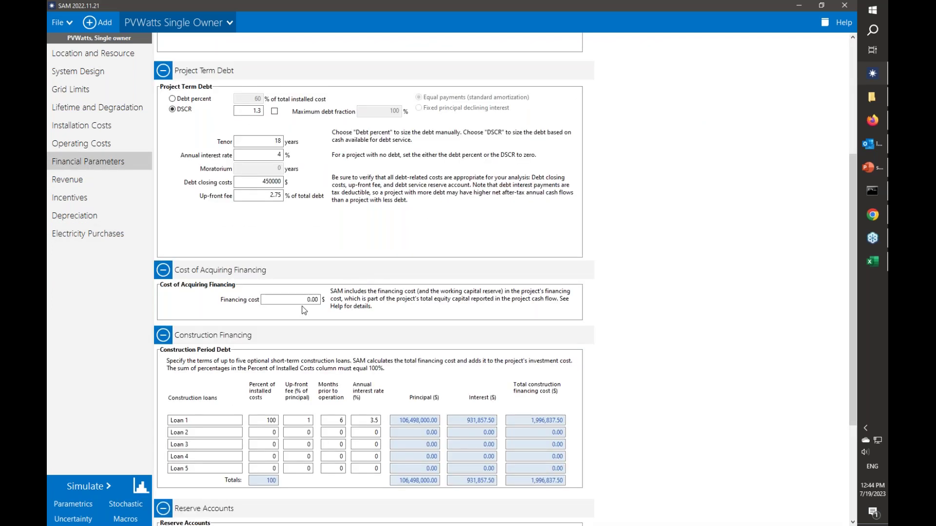
scroll(305, 309, down, 3)
scroll(306, 308, down, 1)
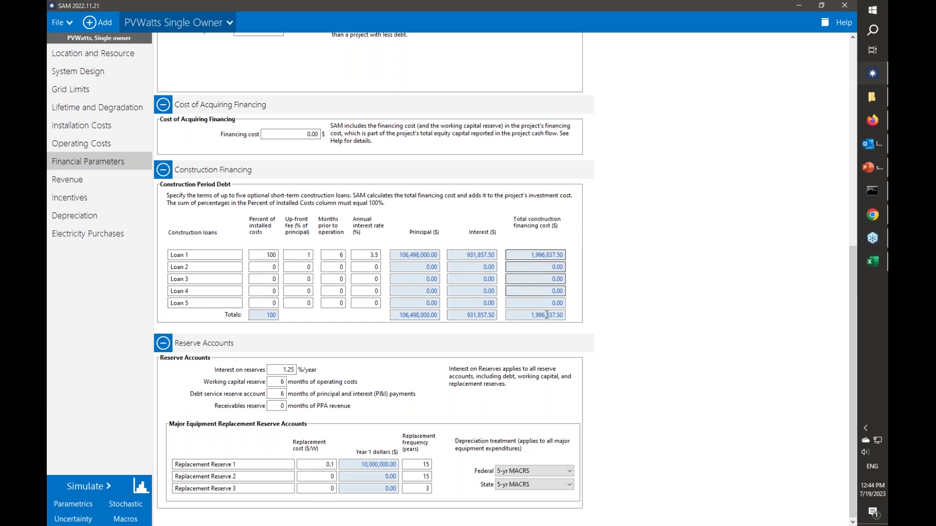
click(532, 316)
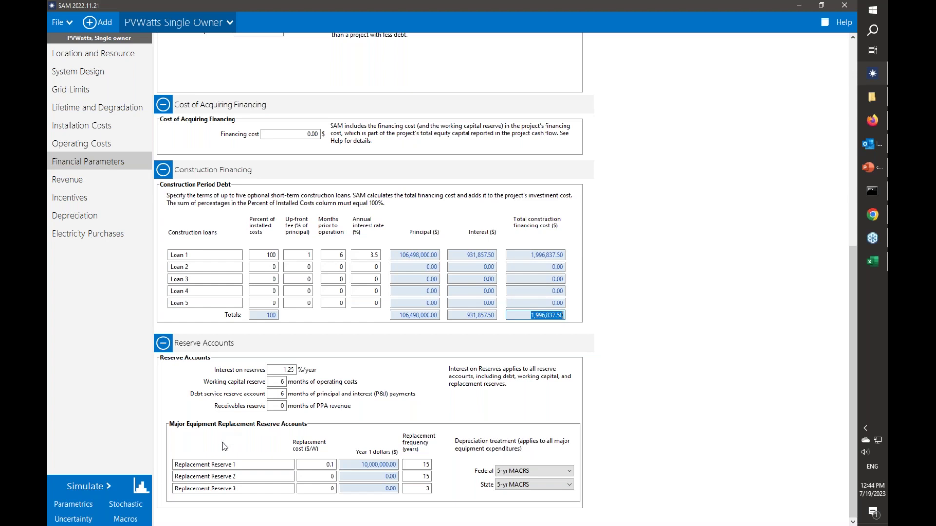
click(145, 489)
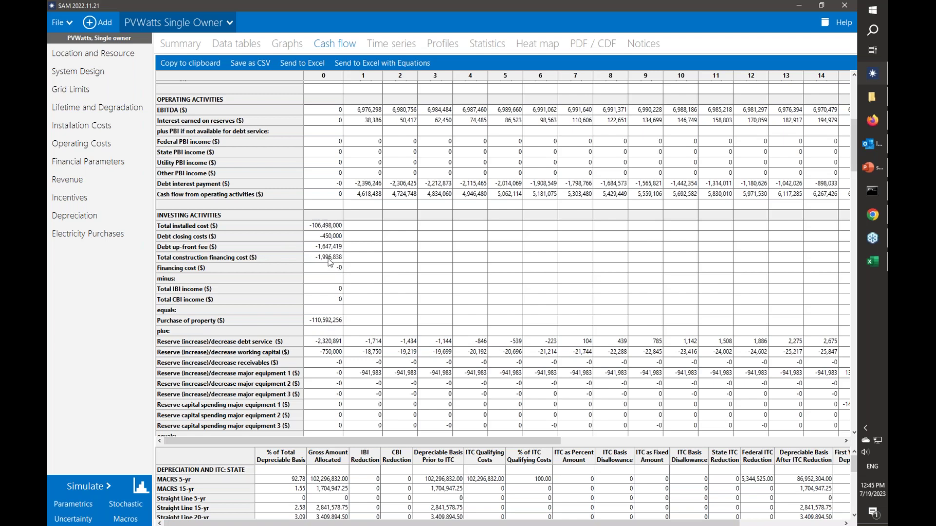
Highlight construction Loan 1's months prior to operation, interest rate and up-front fee, plus the total construction financing cost in the financial parameters
click(110, 164)
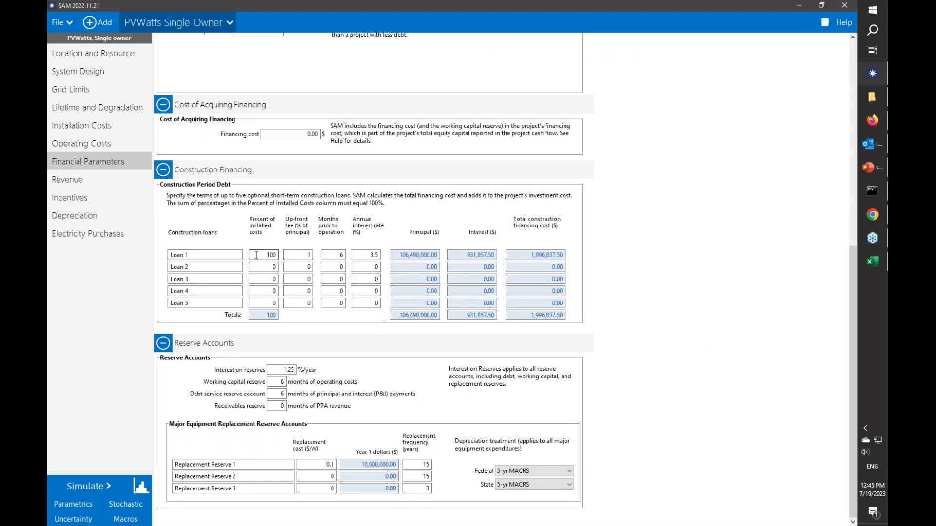
double_click(336, 254)
click(369, 255)
double_click(369, 254)
double_click(304, 254)
drag(531, 315, 578, 313)
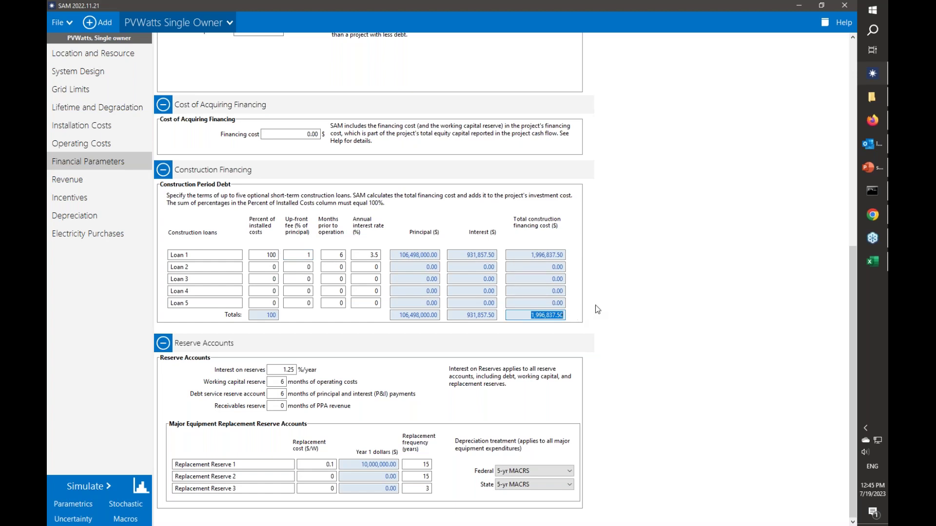
click(334, 255)
drag(334, 255, 343, 255)
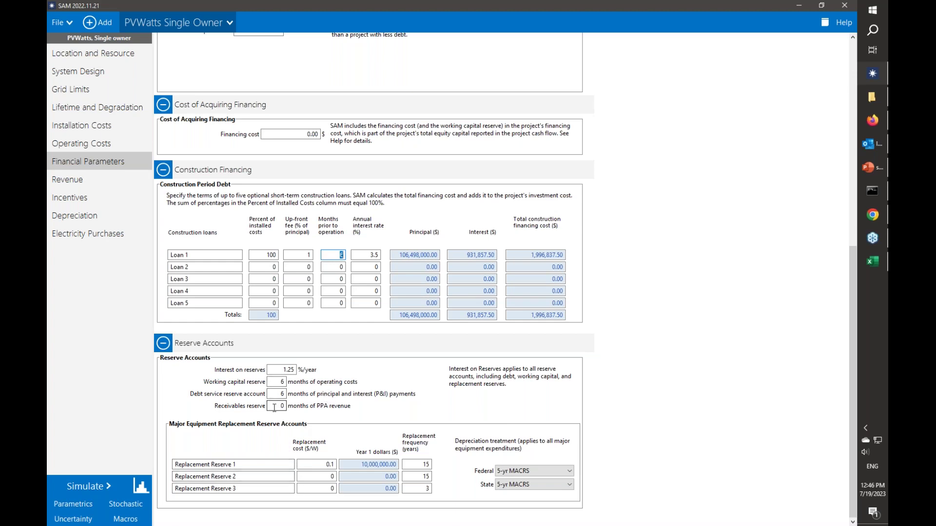
Point out the interest on reserves input and locate the debt service and working capital reserve rows in the cash flow
click(286, 369)
click(140, 486)
scroll(246, 360, down, 2)
click(218, 298)
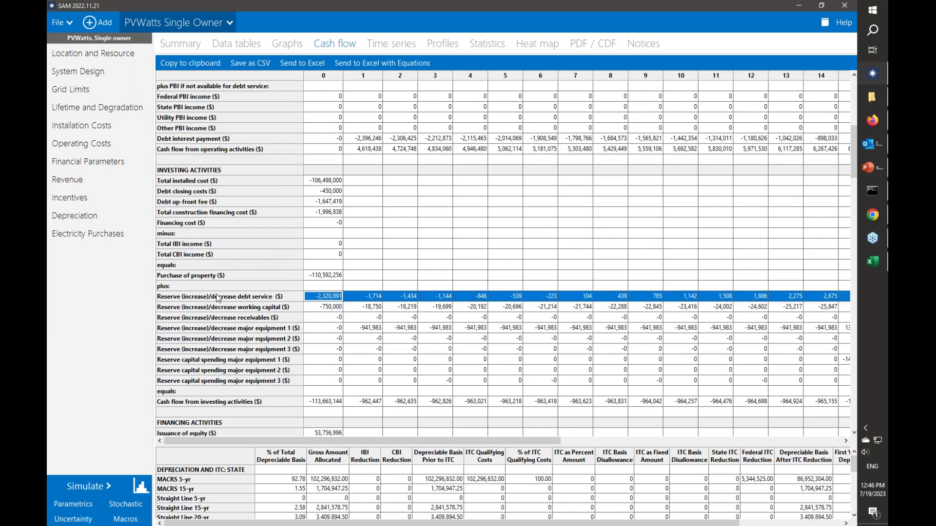
click(220, 311)
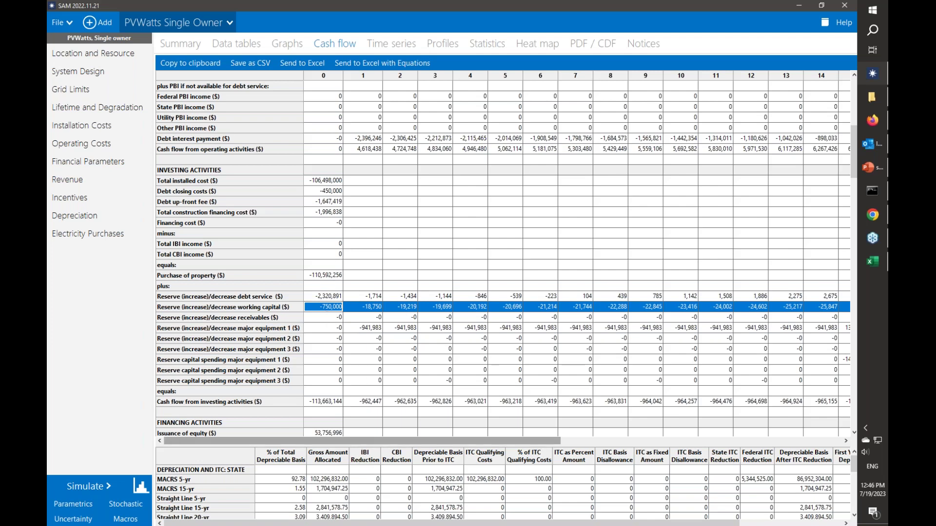
Check the working capital reserve in year 25 of the cash flow and return to the first years
drag(426, 439, 771, 458)
click(824, 308)
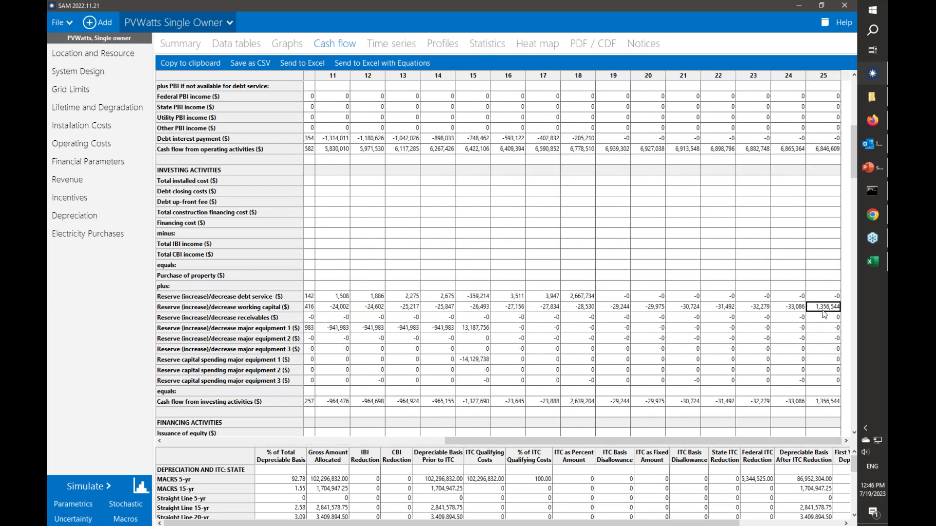
drag(626, 442, 274, 439)
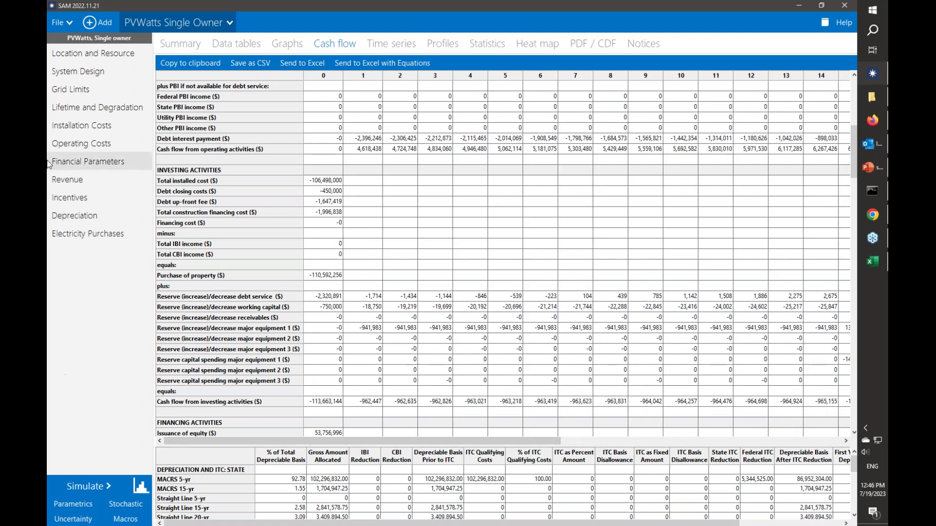
Examine the reserve accounts and major equipment replacement reserves in the financial parameters, glancing at the operation and maintenance costs in between
click(76, 163)
scroll(220, 292, down, 10)
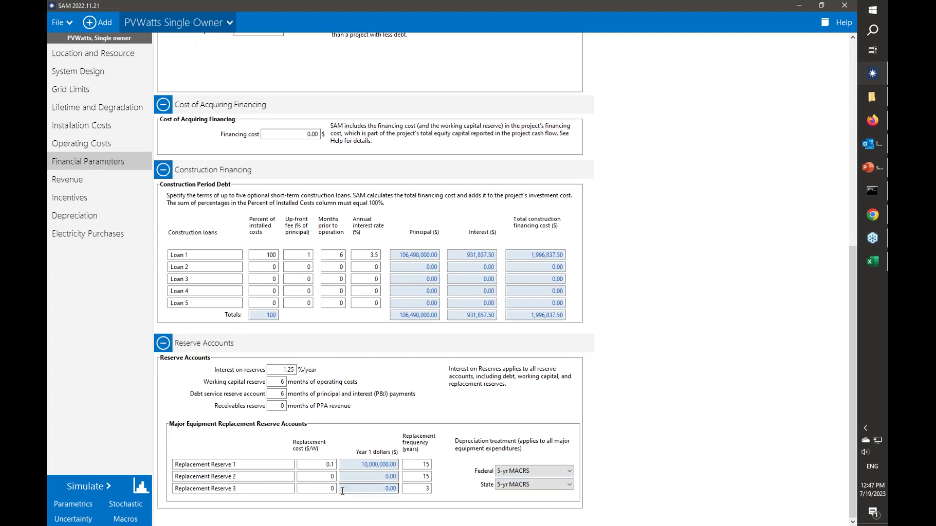
click(127, 142)
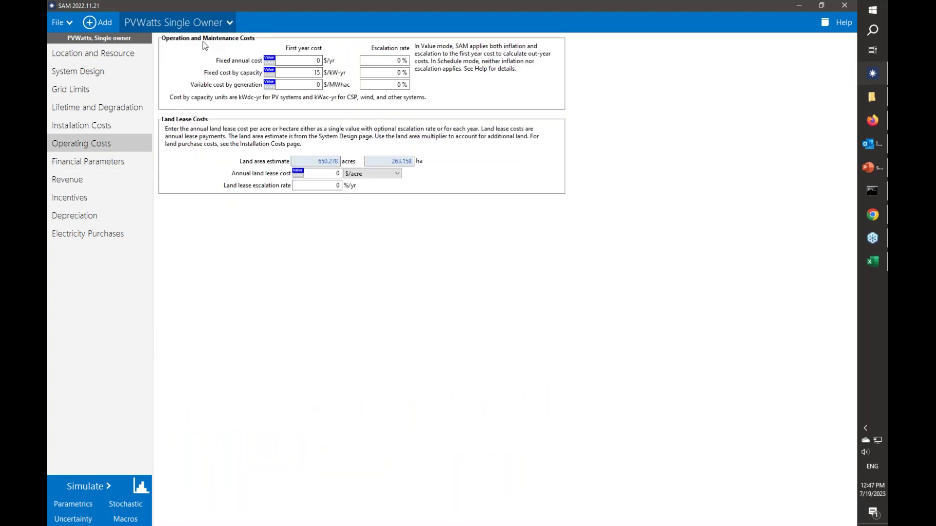
click(133, 159)
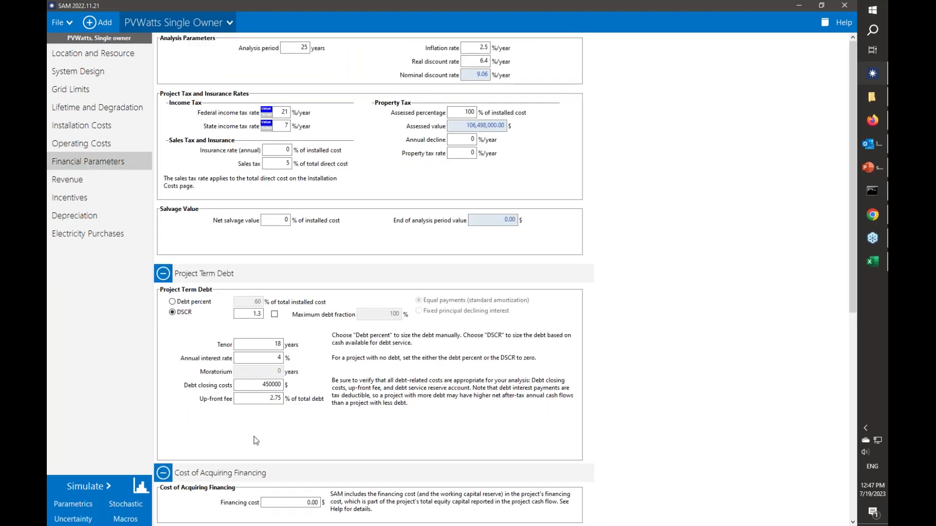
scroll(513, 481, down, 1)
scroll(513, 482, down, 7)
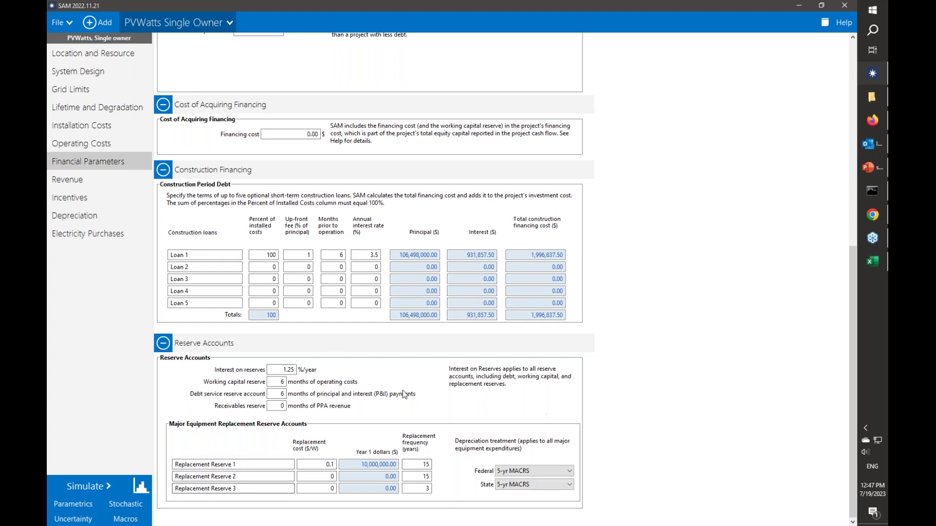
scroll(322, 390, up, 2)
scroll(304, 371, down, 2)
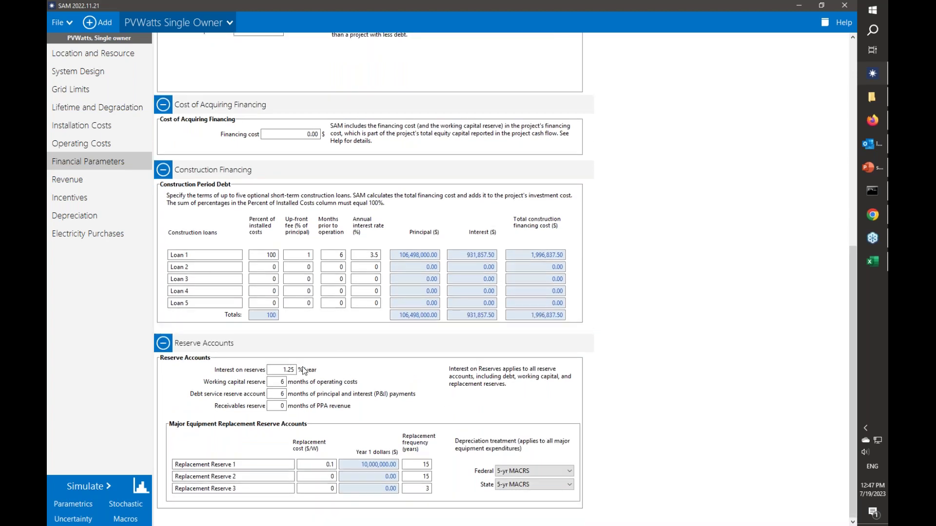
Set the revenue solution mode to Specify IRR target, switch electricity purchases to retail electricity rates, and point out the energy buy rate
click(73, 184)
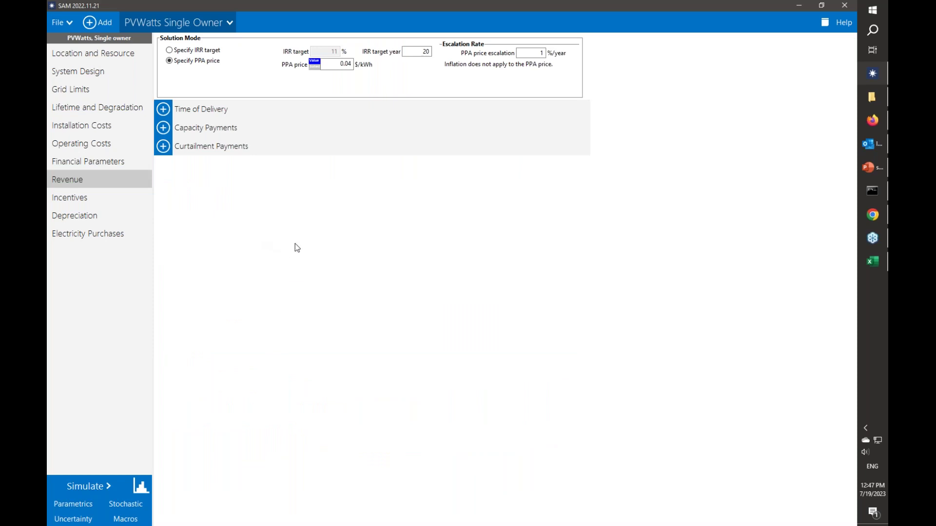
click(172, 50)
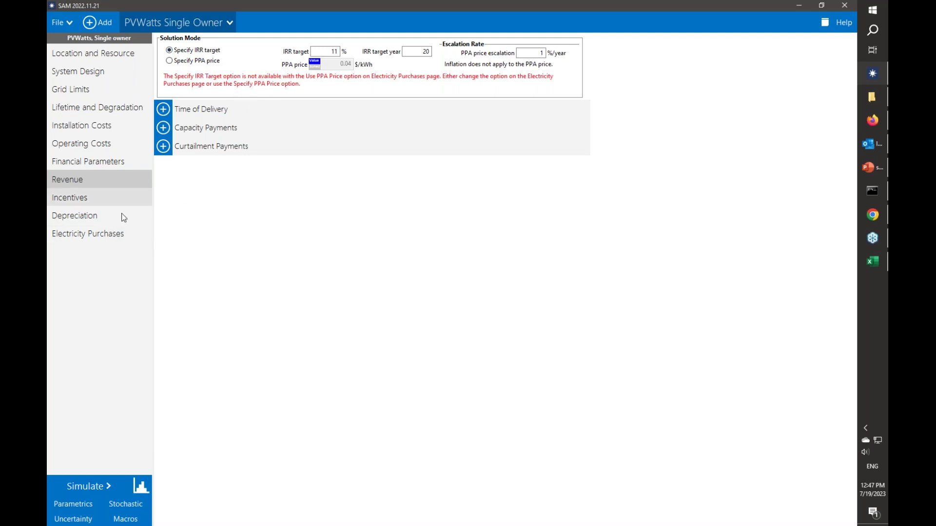
click(119, 230)
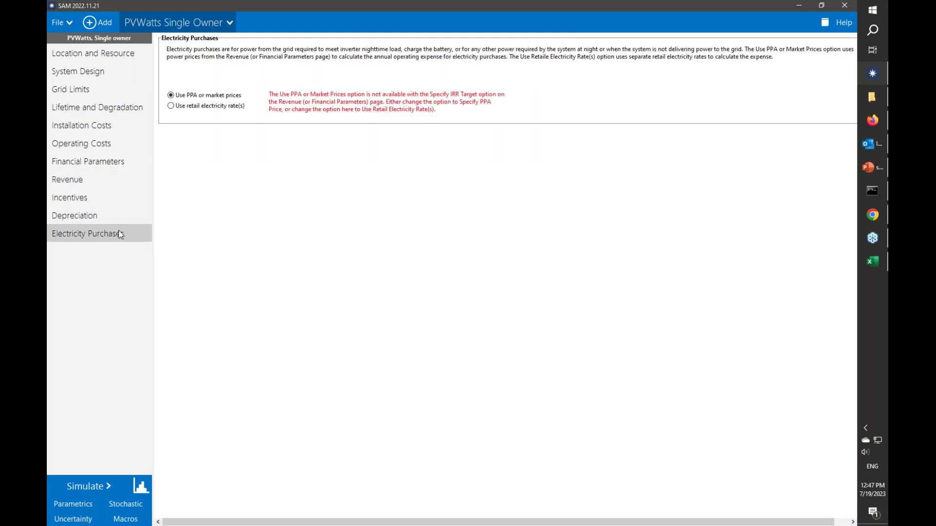
click(171, 106)
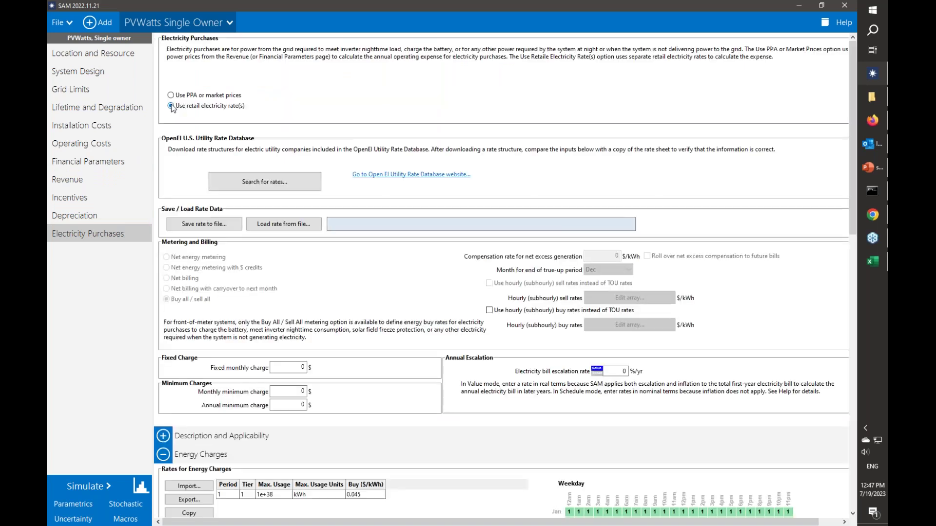
scroll(366, 474, down, 1)
click(369, 476)
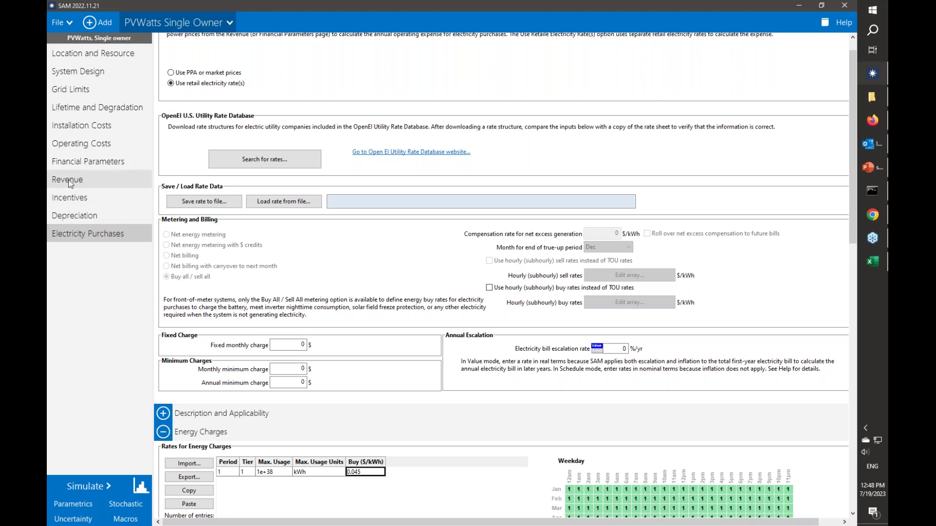
Set the revenue solution mode back to Specify PPA price
click(93, 163)
click(67, 179)
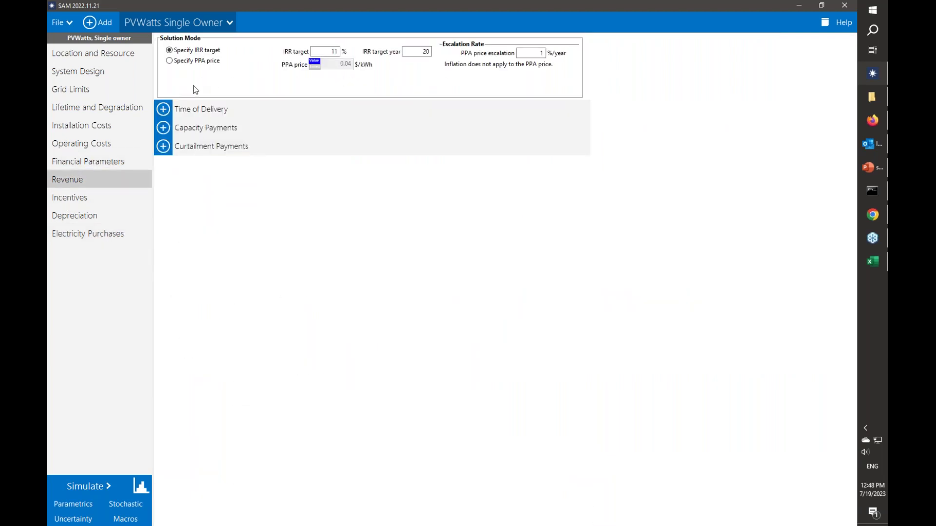
click(171, 61)
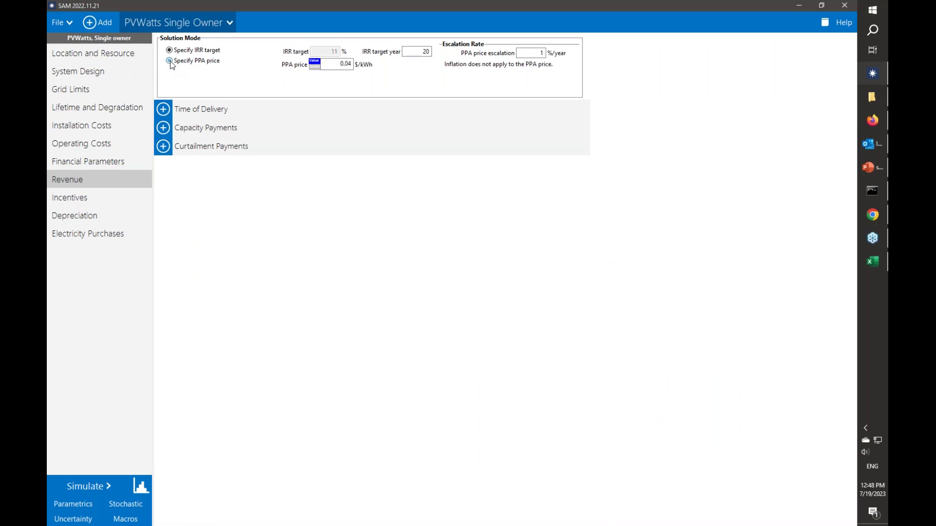
Expand the time-of-delivery factors, highlight the PPA price, and review the weekday and weekend TOD schedules
click(163, 109)
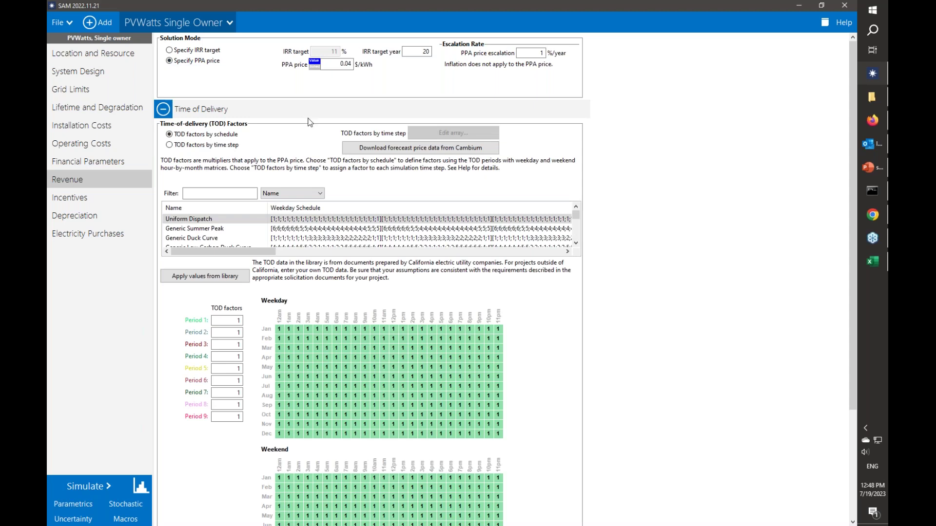
double_click(344, 64)
scroll(341, 346, down, 3)
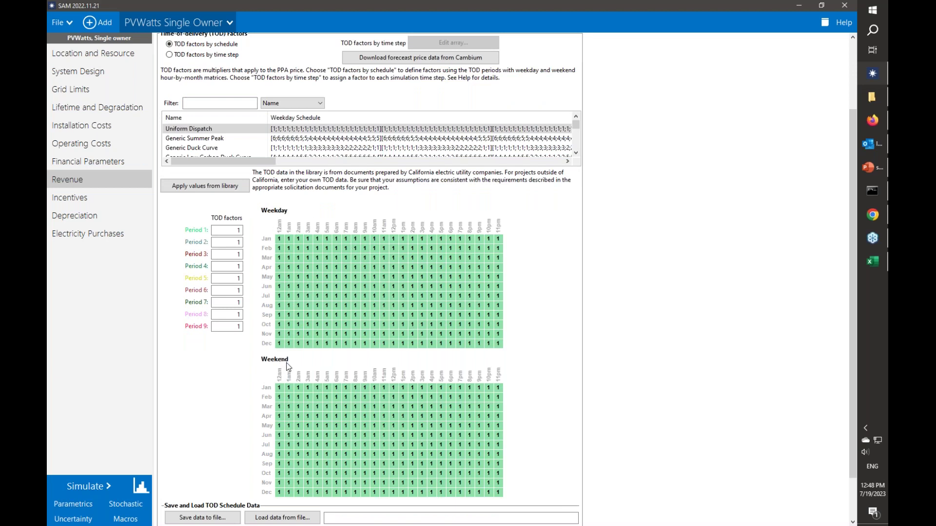
scroll(274, 86, up, 1)
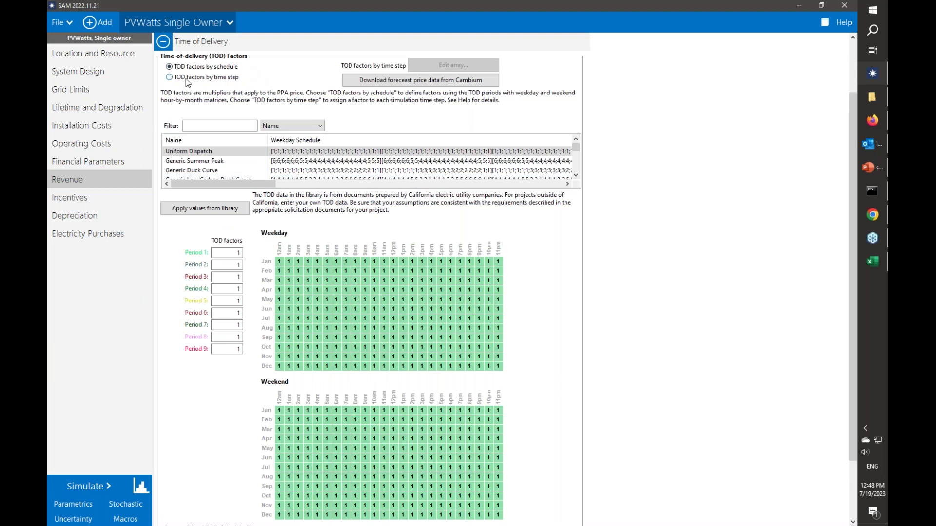
Try TOD factors by time step, inspect the hourly value array without changing it, restore TOD factors by schedule and collapse the section
click(189, 78)
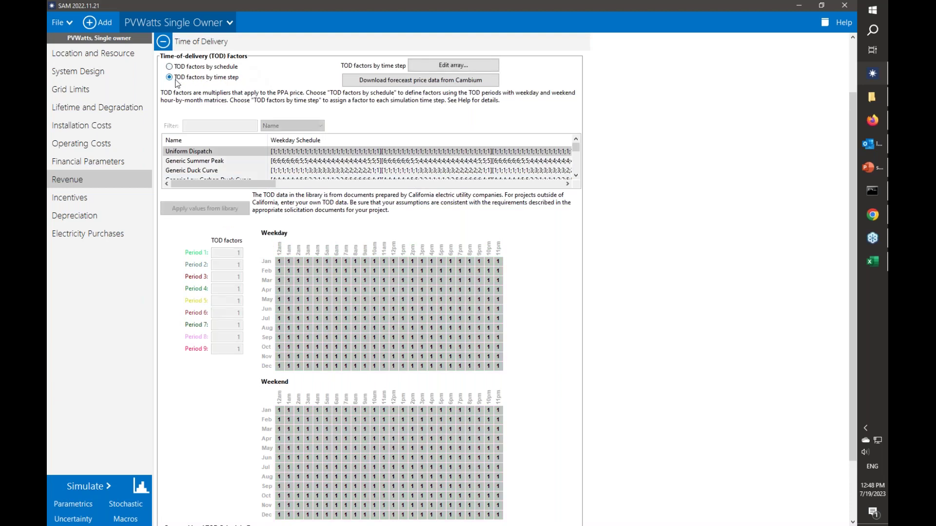
click(446, 65)
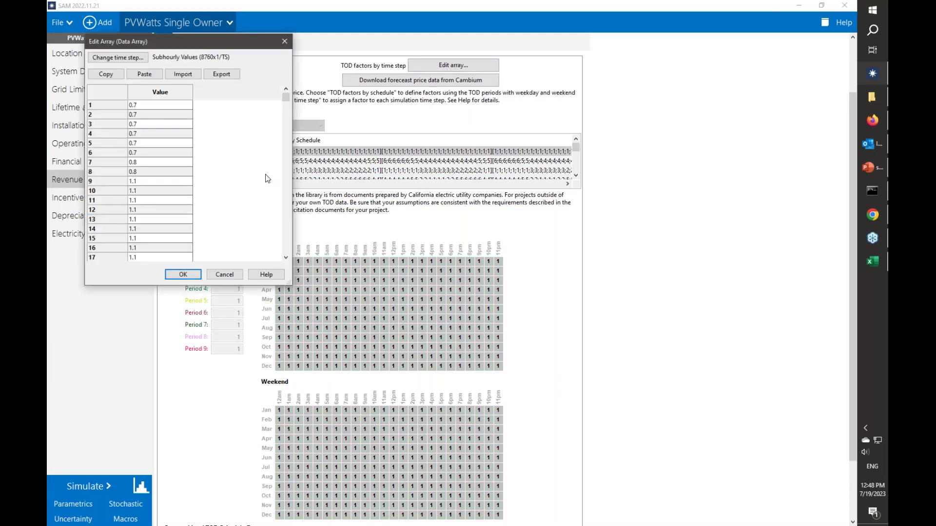
drag(207, 286, 207, 437)
drag(287, 96, 287, 420)
click(224, 427)
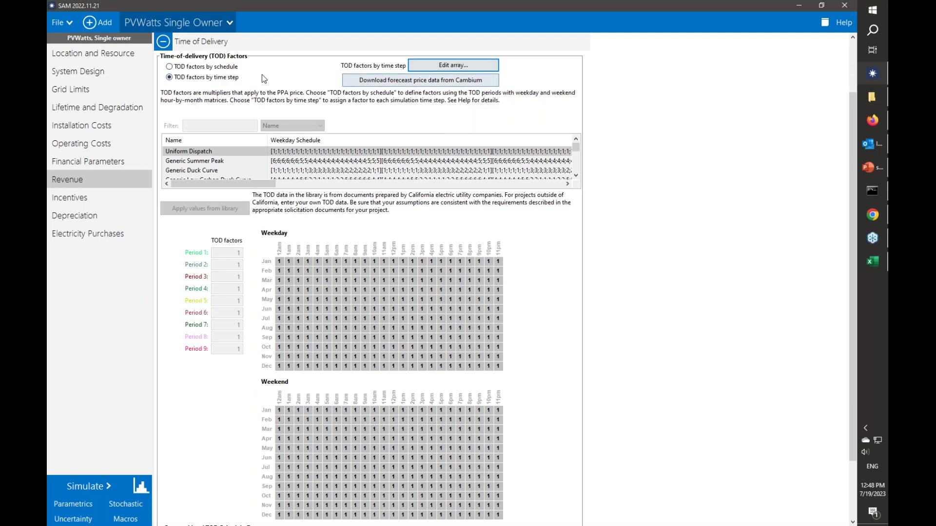
click(170, 67)
click(163, 42)
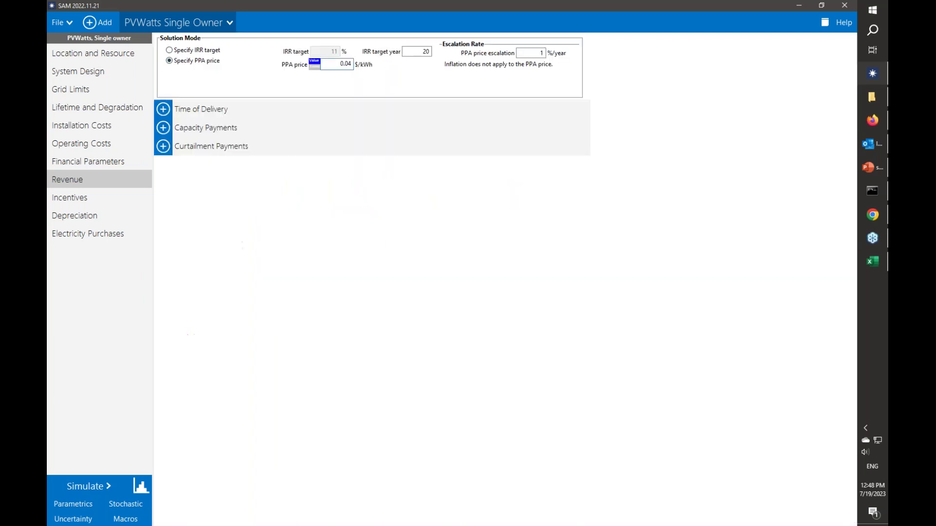
Expand the capacity payments section and point out the capacity payment amount and capacity credit inputs
click(163, 126)
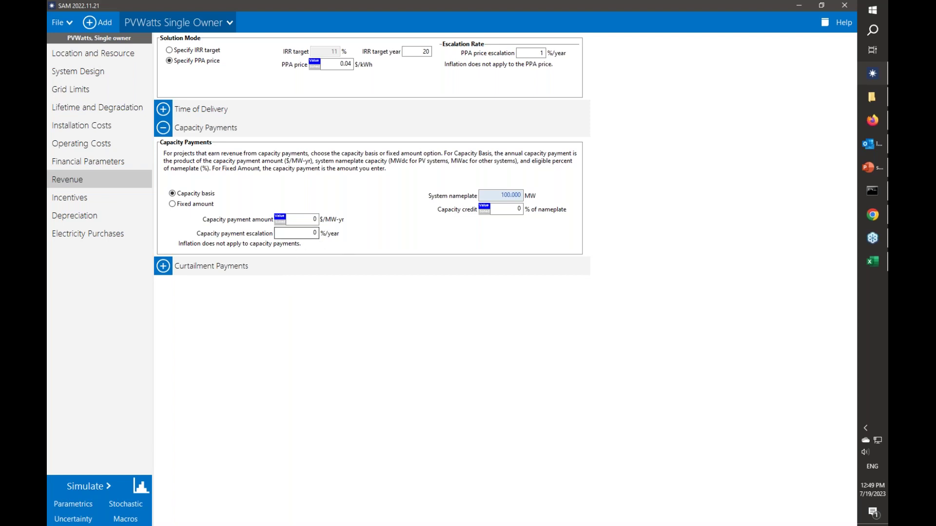
click(305, 220)
click(505, 209)
Expand the curtailment payments, point out the compensation rate and escalation, and check the related grid limits inputs before returning to the revenue inputs
click(163, 267)
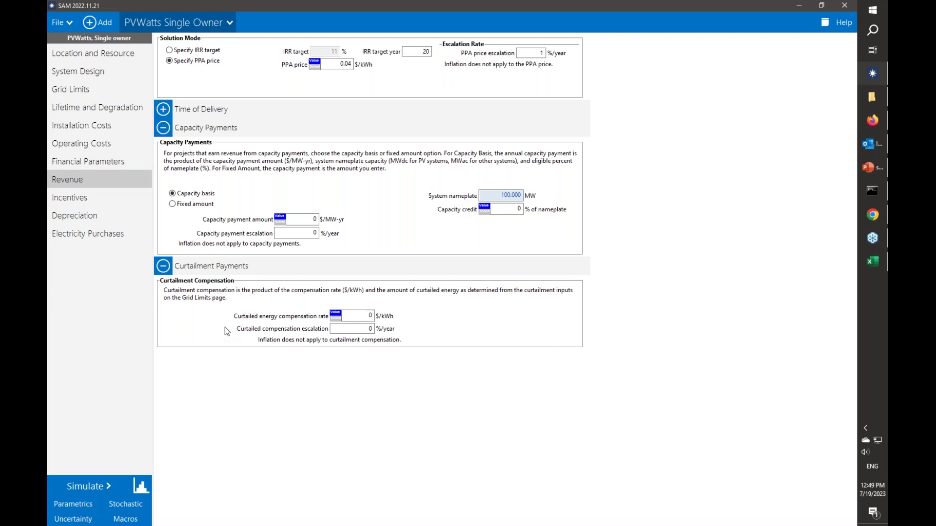
click(363, 316)
click(357, 330)
click(95, 90)
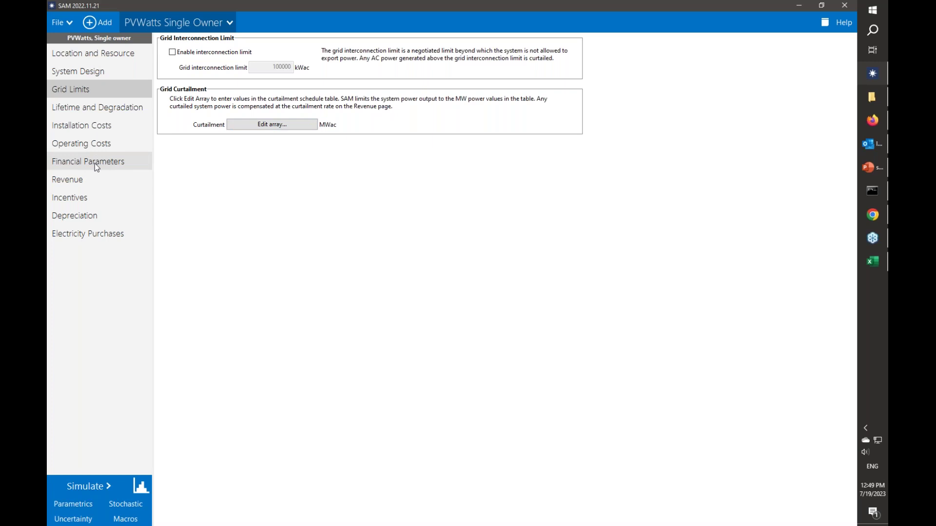
click(93, 180)
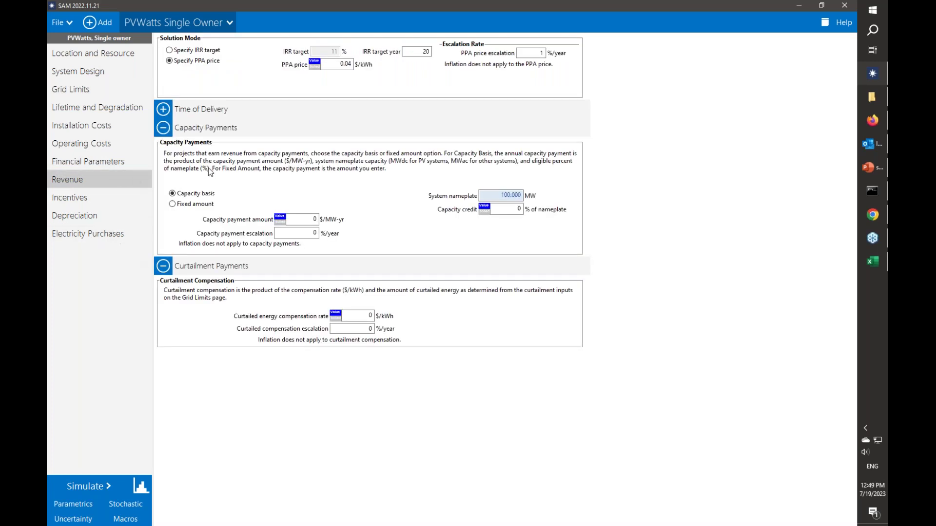
Add a new case using the Photovoltaic PVWatts performance model with the Merchant Plant financial model
click(91, 23)
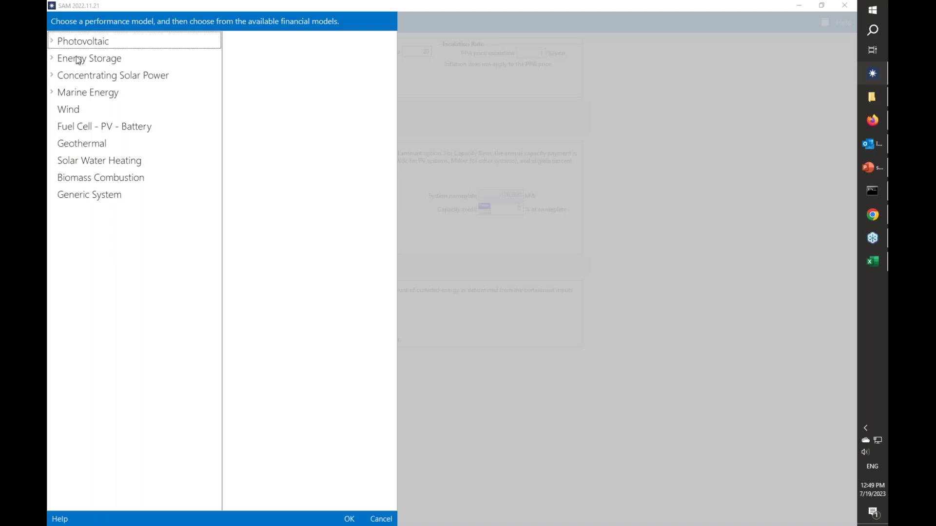
click(72, 43)
click(83, 78)
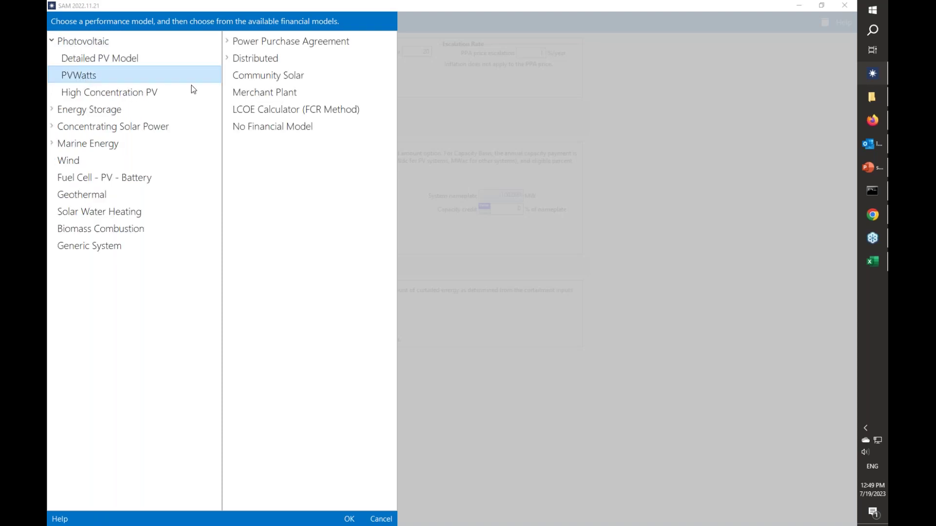
click(267, 93)
click(348, 519)
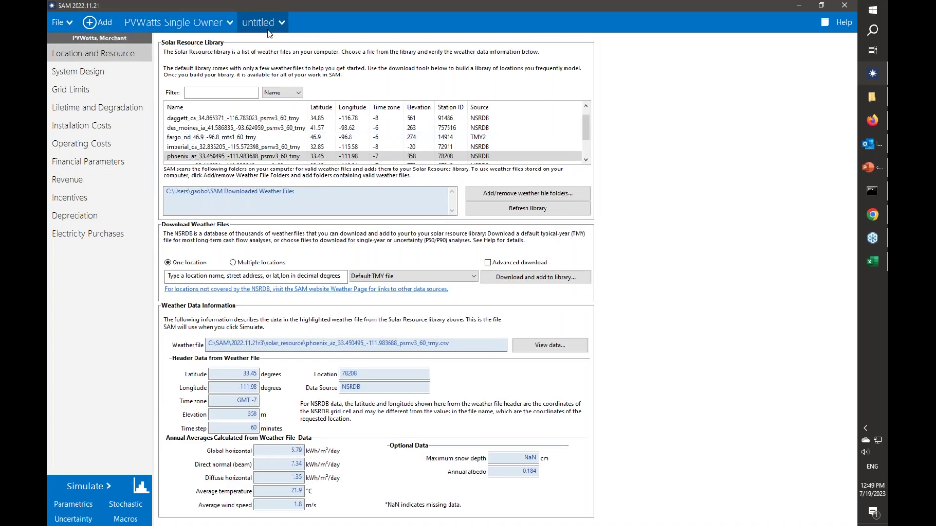
Rename the new untitled case as PVWatts Merchant Plant
click(283, 23)
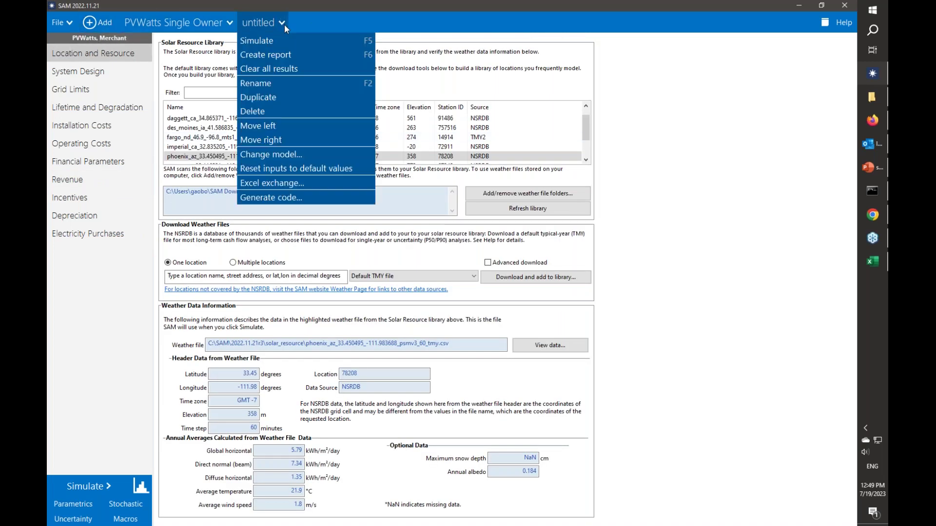
click(295, 84)
text(PVW)
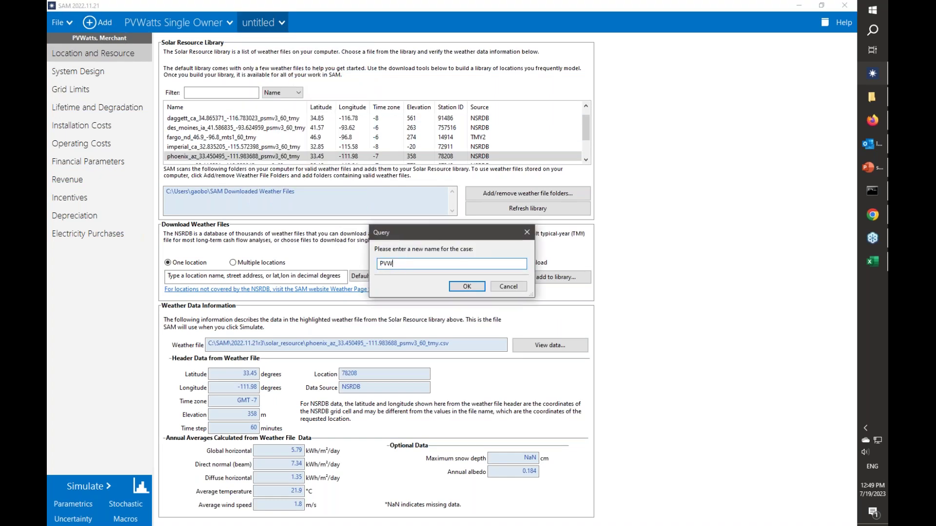
text(atts Merchant Plant)
click(467, 287)
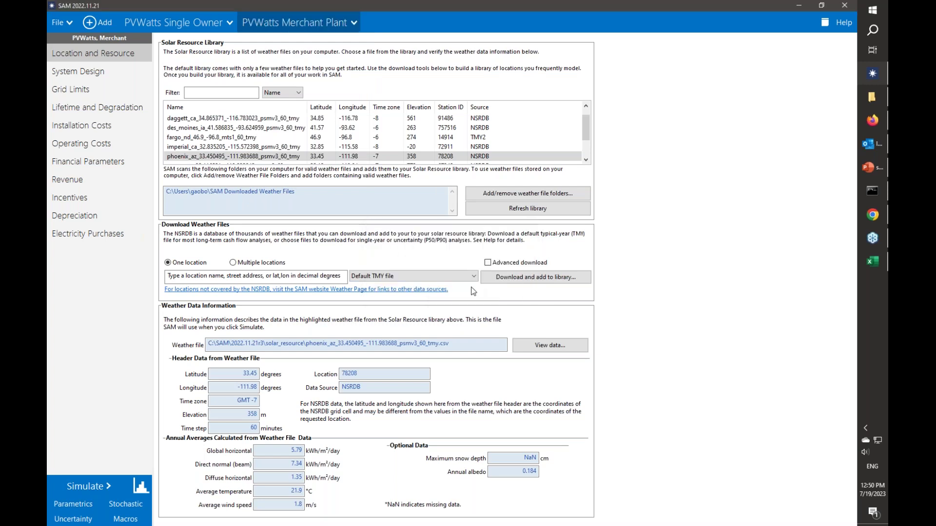
Review the Merchant Plant case's installation costs, operating costs and financial parameters, including project term debt and construction financing
click(112, 121)
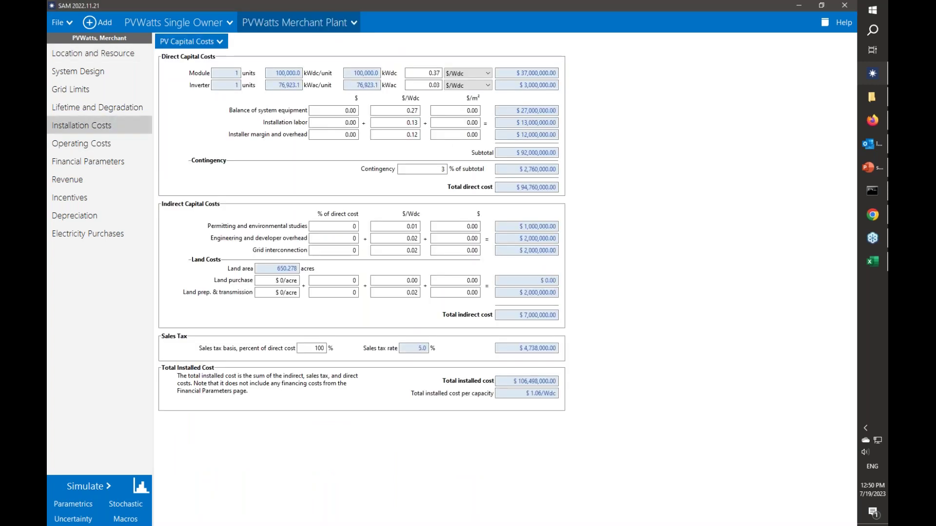
click(111, 144)
click(112, 162)
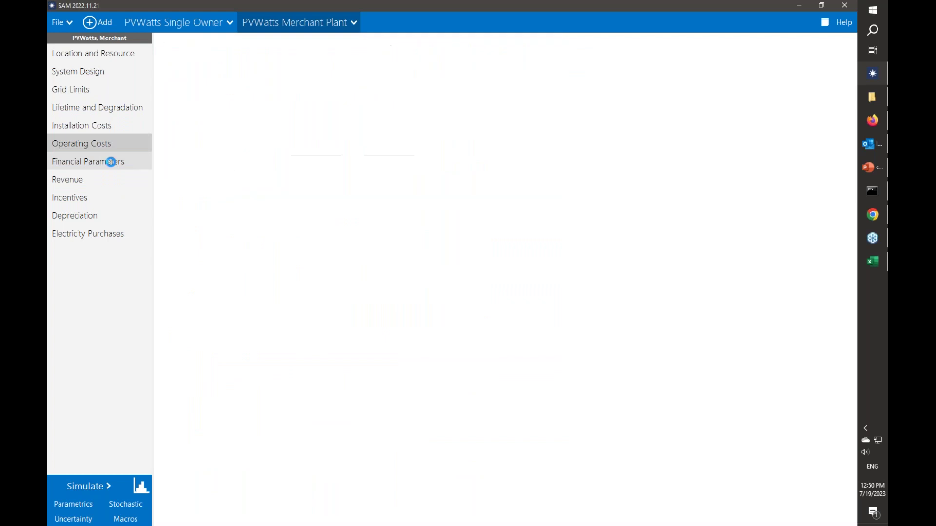
scroll(257, 310, down, 5)
scroll(257, 311, down, 3)
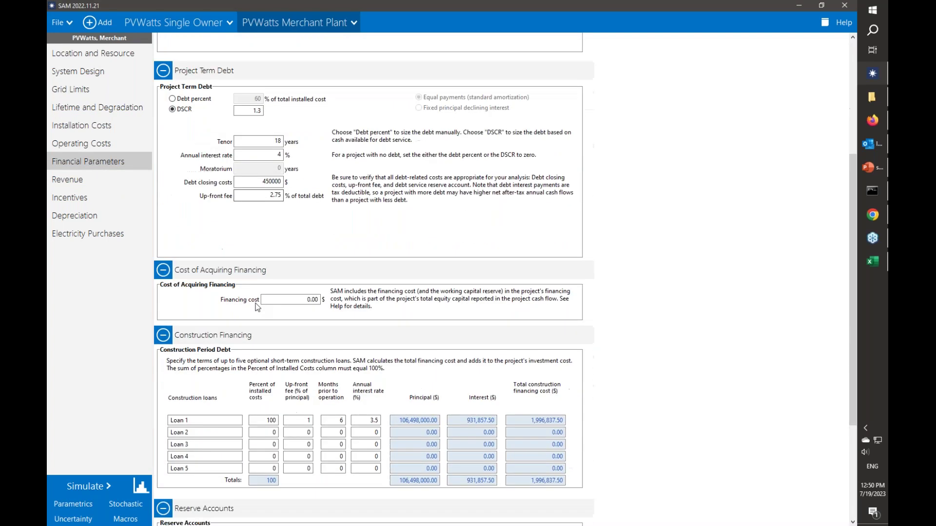
Compare the Merchant Plant case's revenue inputs with those of the PVWatts Single Owner case
click(86, 180)
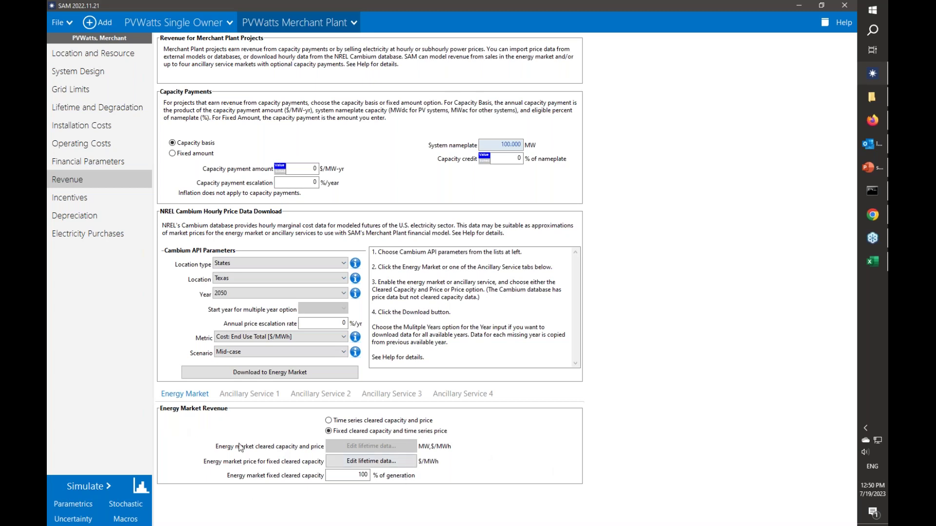
click(162, 23)
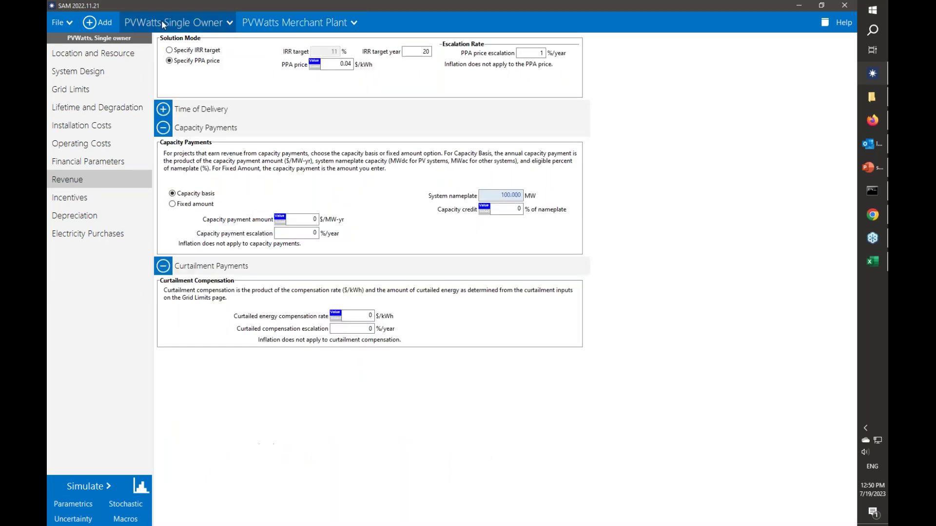
click(278, 25)
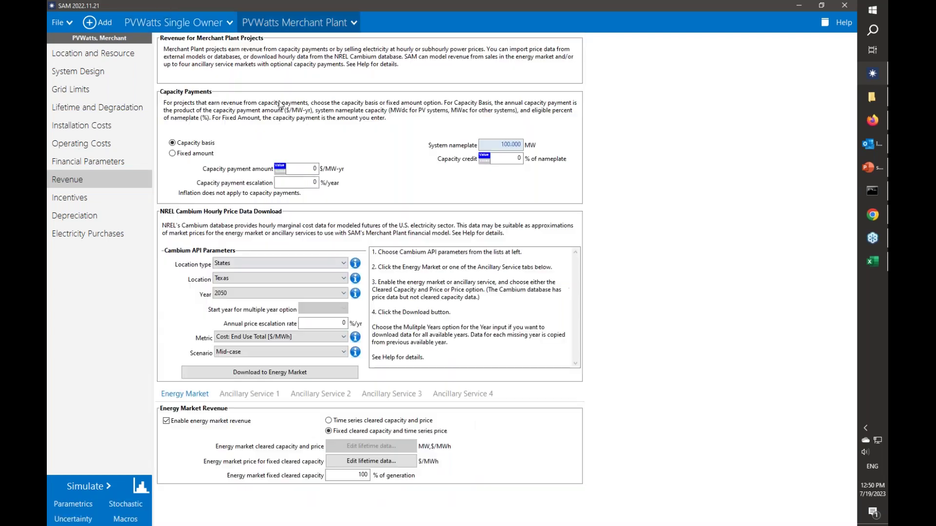
Inspect the lifetime energy market price data for fixed cleared capacity and its mode options, and close it without changes
click(385, 464)
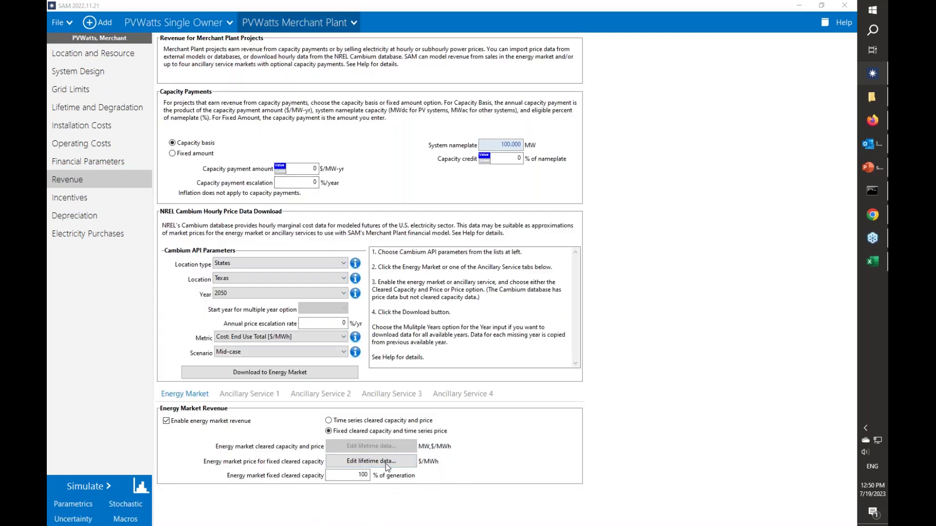
click(153, 92)
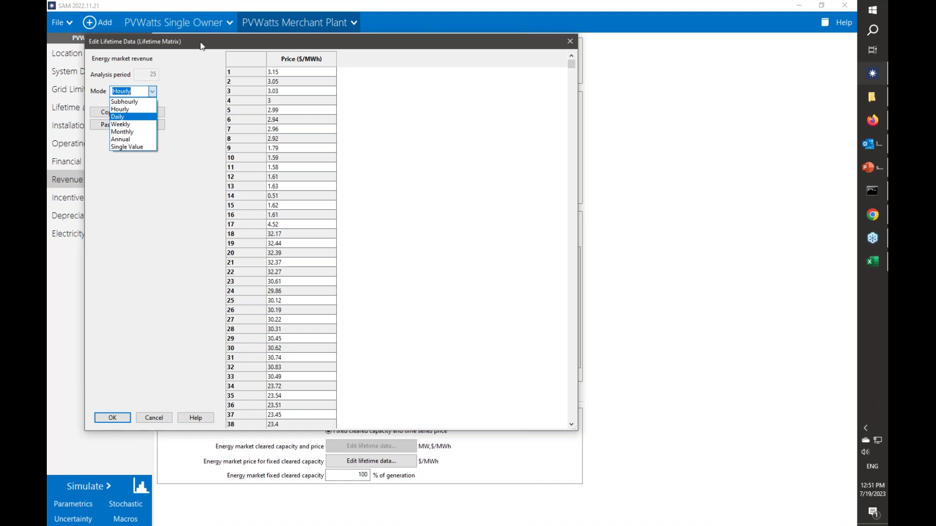
click(283, 72)
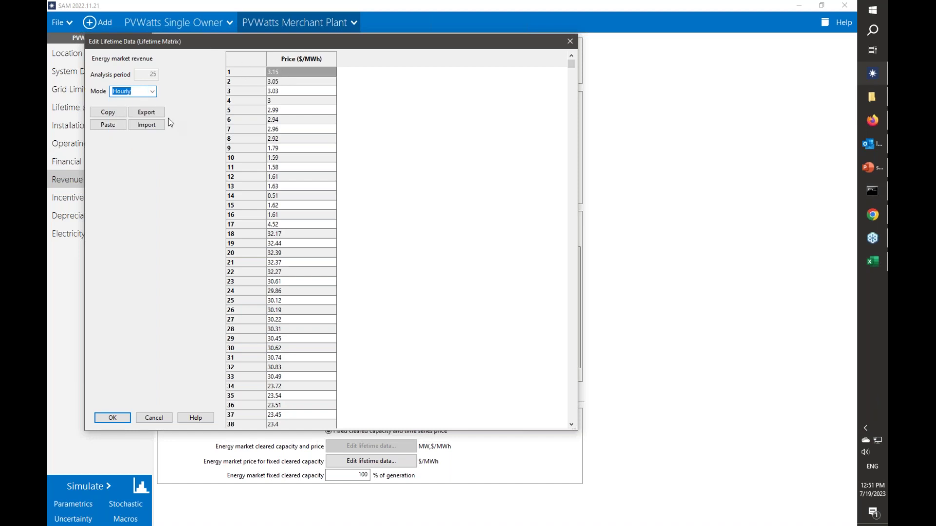
click(153, 92)
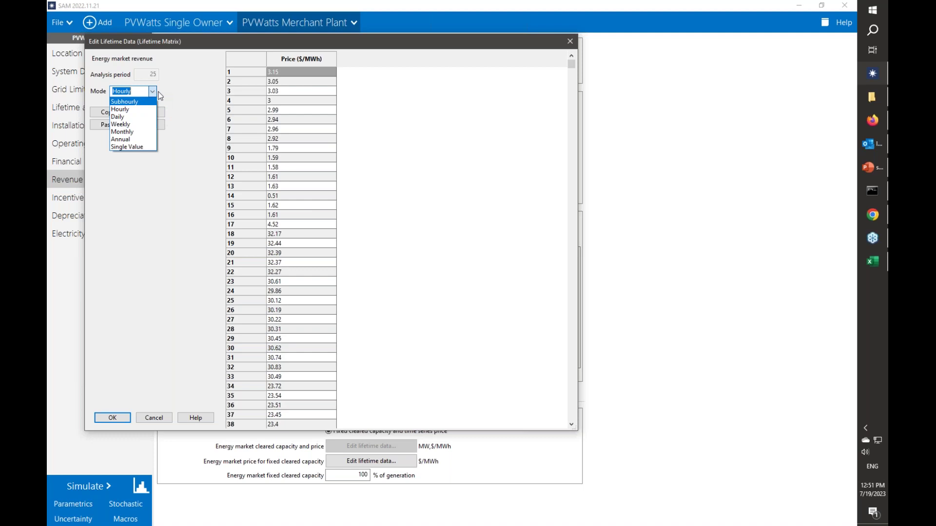
click(571, 44)
click(570, 42)
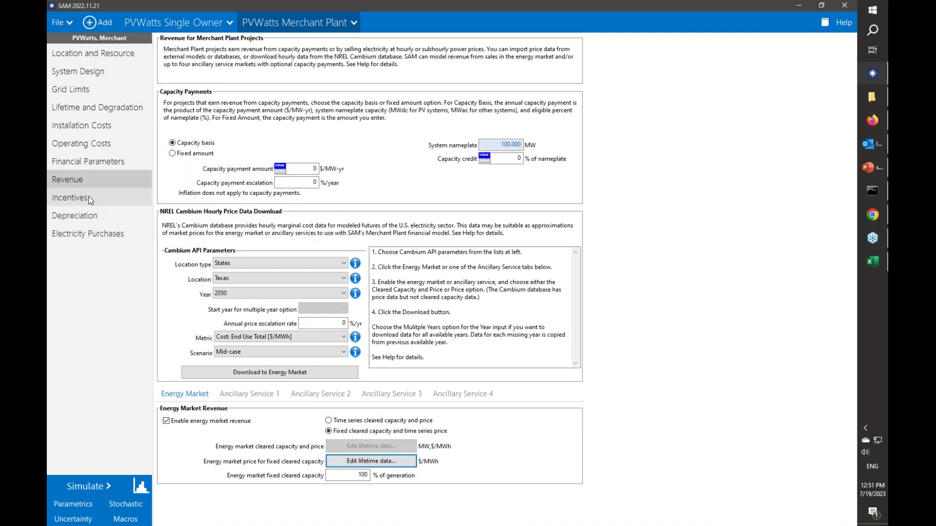
Add a new case using the Photovoltaic PVWatts performance model with the Community Solar financial model
click(97, 25)
click(100, 43)
click(77, 78)
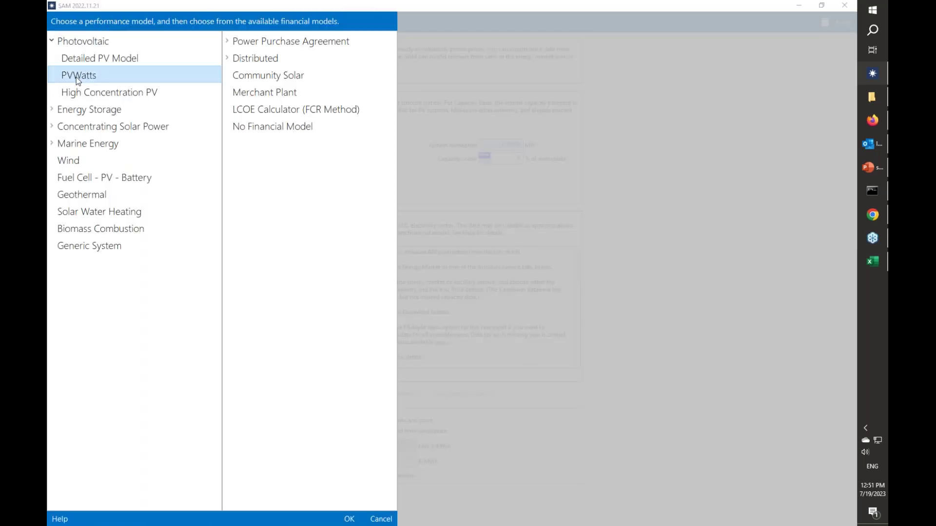
click(283, 82)
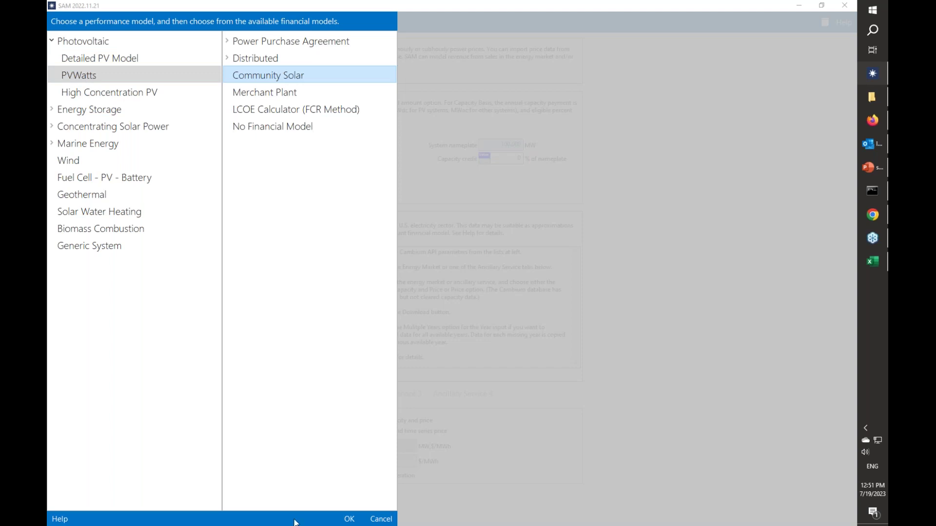
click(348, 518)
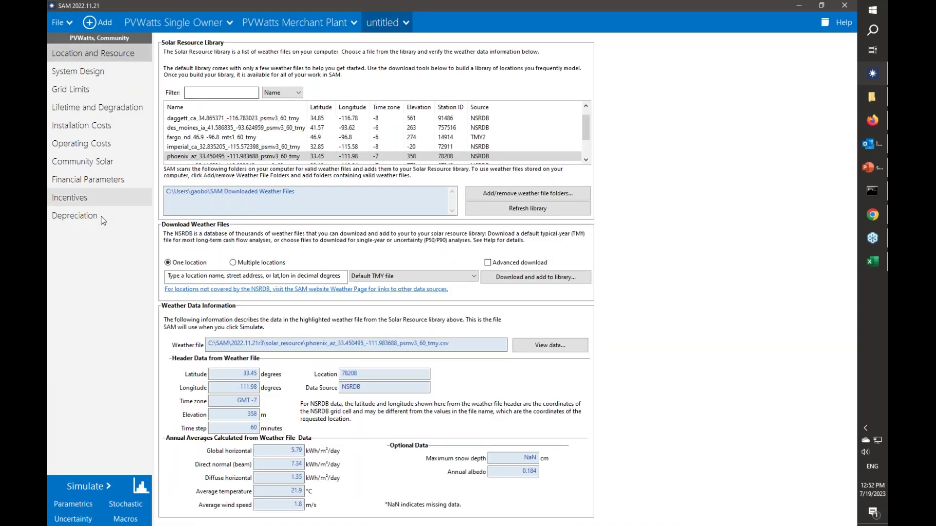
Rename the new untitled case as Community Solar
click(403, 27)
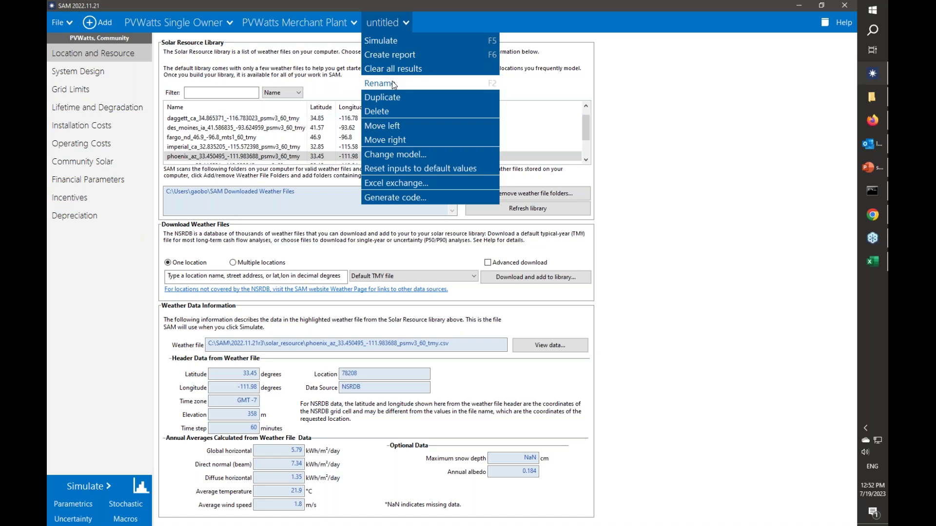
click(392, 81)
text(Community Solar)
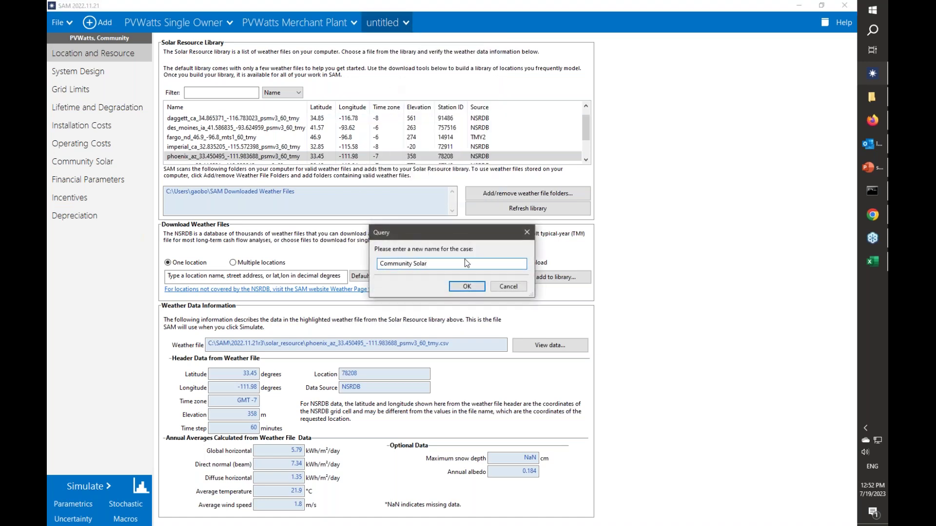
click(466, 287)
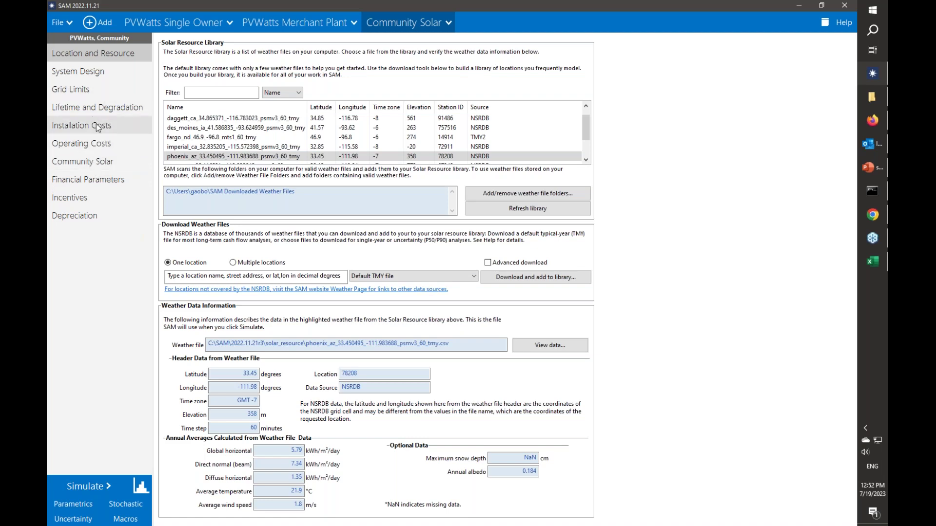
Look over the Community Solar case's subscriber inputs, and return to the PVWatts Single Owner case to view its incentives
click(103, 159)
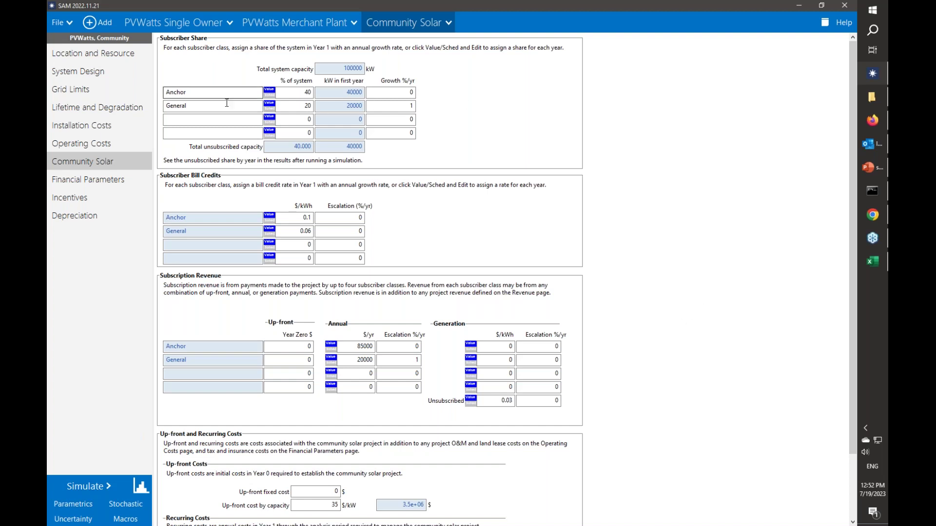
click(167, 27)
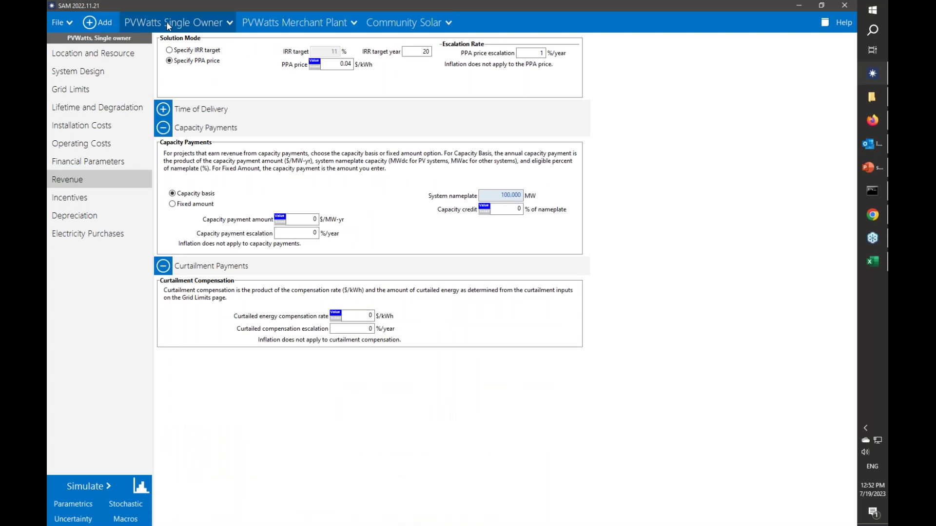
click(83, 198)
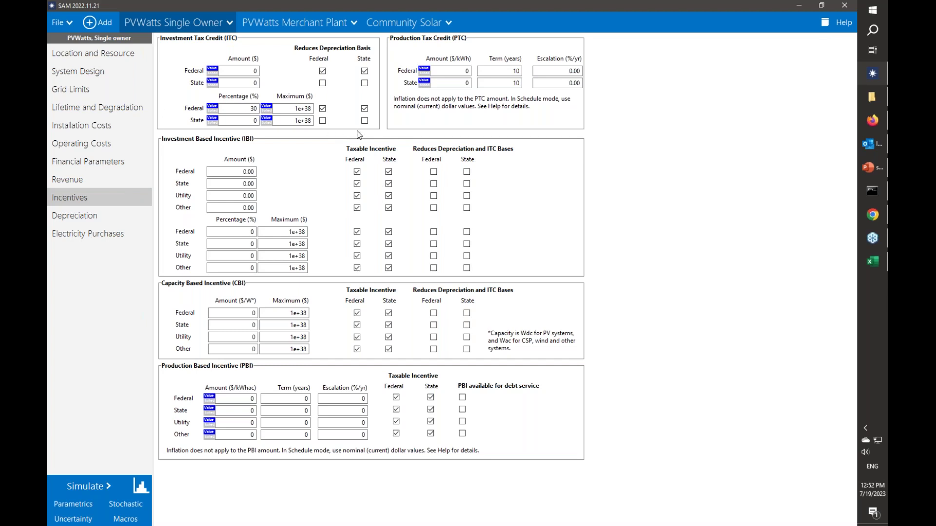
key(Tab)
key(Tab)
key(Tab)
Point out the federal investment-based incentive amount, percentage and maximum, and the federal capacity-based incentive amount
click(231, 172)
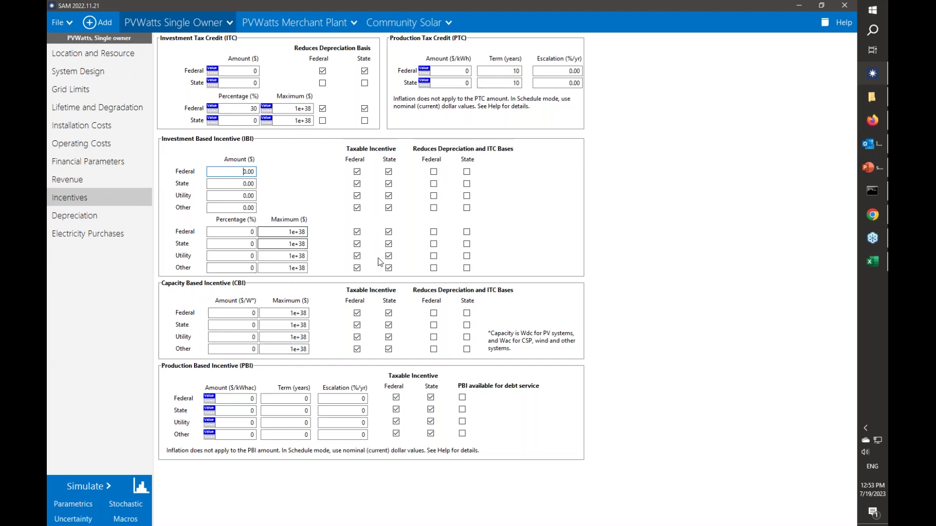
double_click(237, 170)
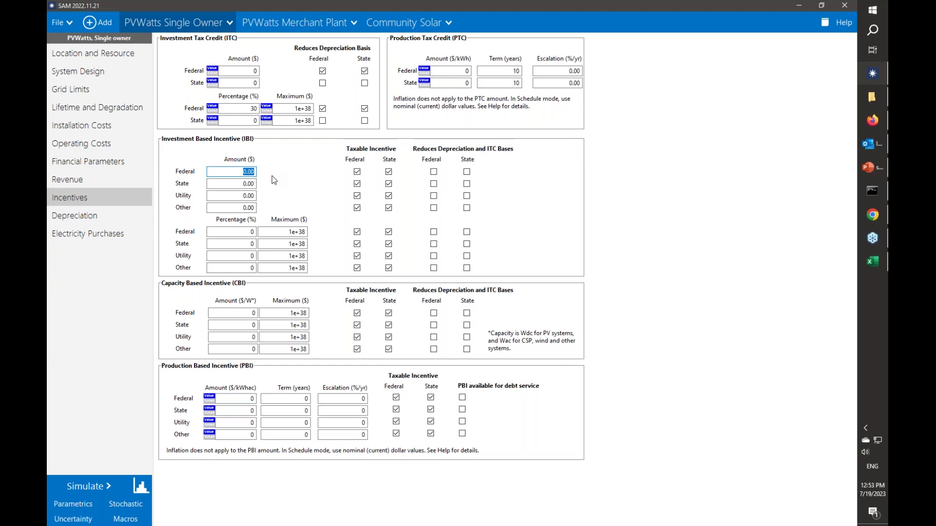
click(241, 232)
click(239, 313)
drag(239, 314, 264, 313)
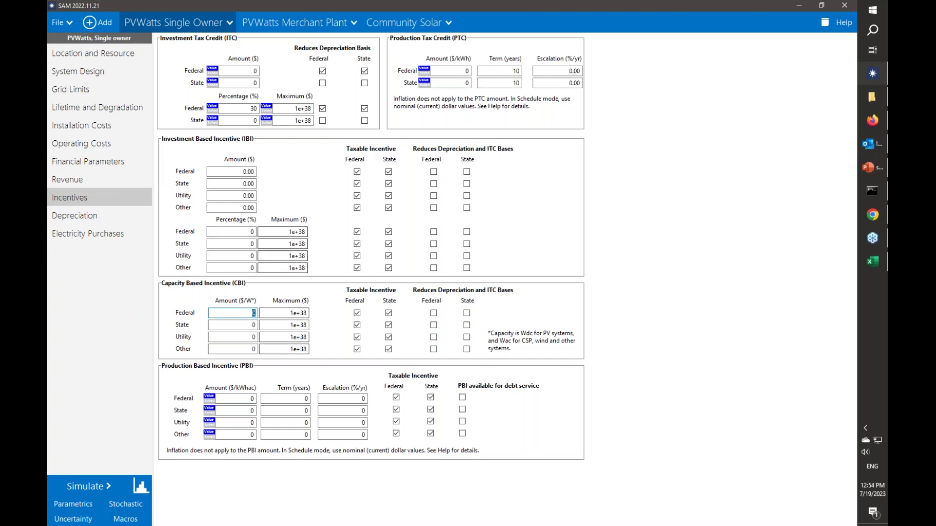
click(285, 232)
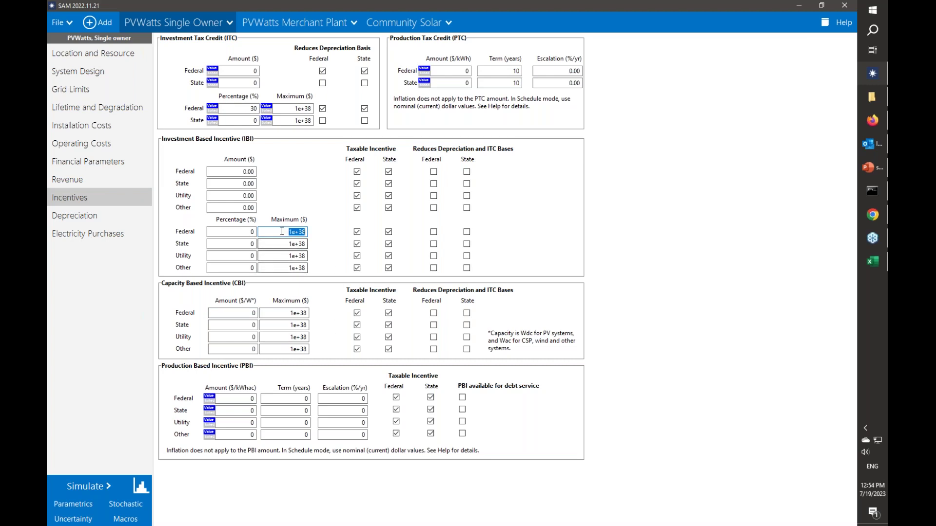
drag(282, 231, 307, 232)
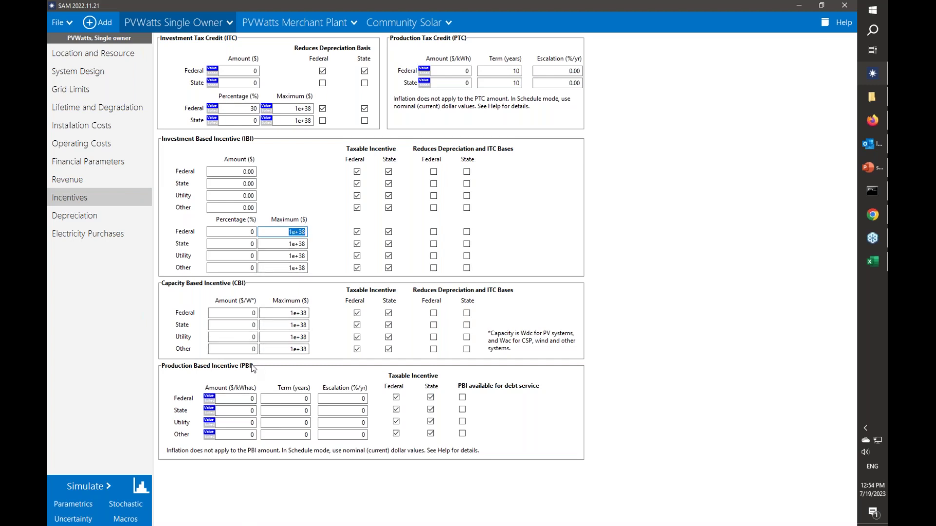
Set the federal production-based incentive amount to 1 $/kWhac in the Single Owner case
drag(249, 399, 255, 400)
click(297, 398)
click(249, 400)
click(264, 411)
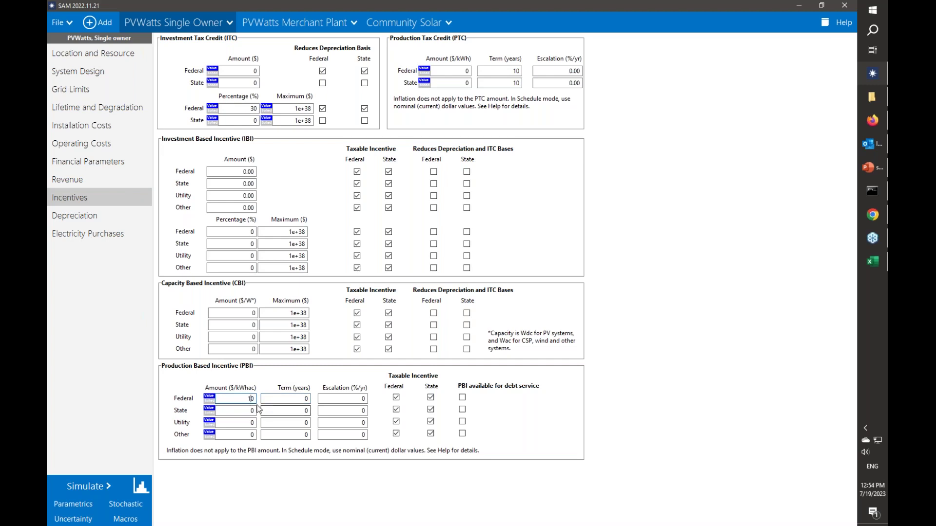
text(1)
key(Delete)
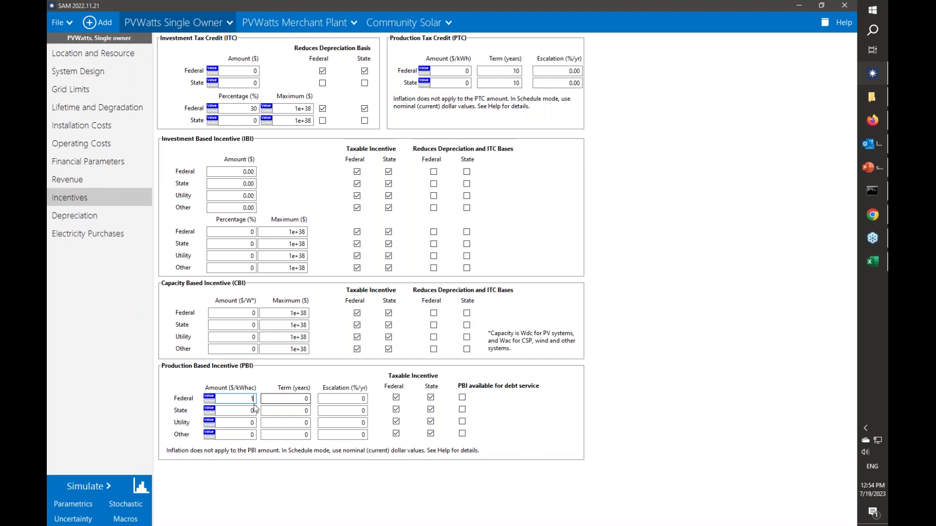
Simulate the Single Owner case and examine its cash flow for PBI, IBI and CBI income and the after-tax returns
click(83, 490)
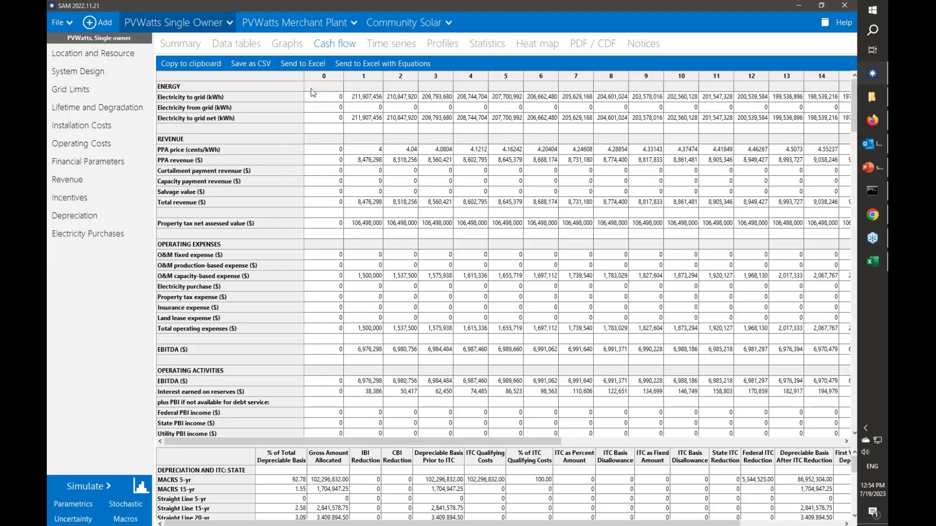
scroll(234, 317, down, 1)
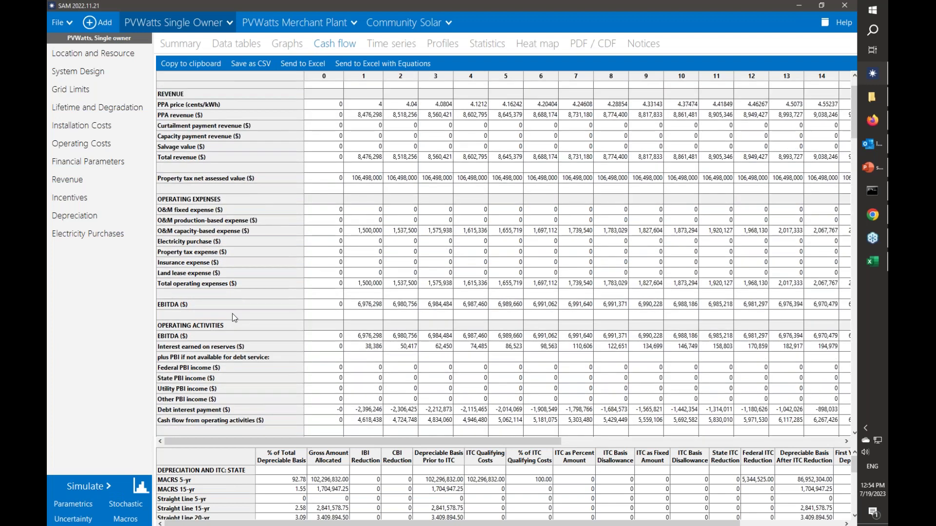
click(187, 372)
scroll(188, 395, down, 9)
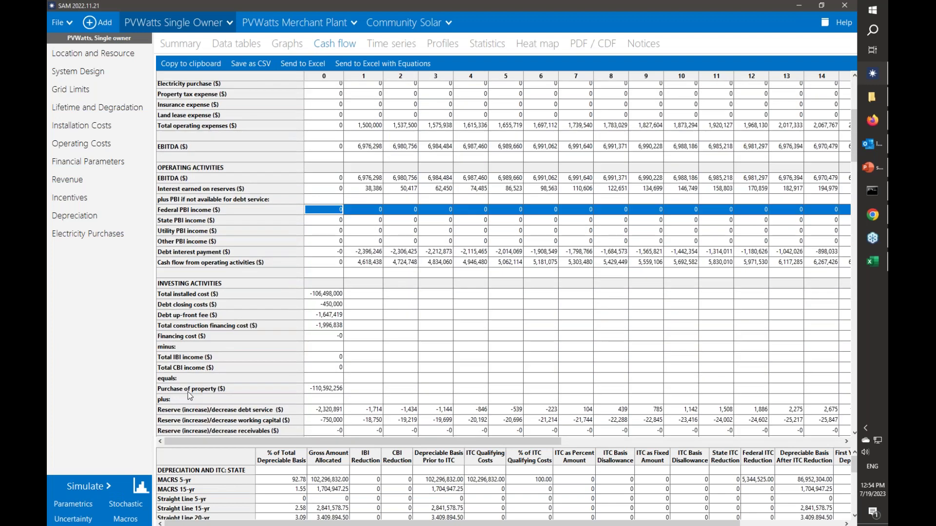
scroll(188, 395, down, 4)
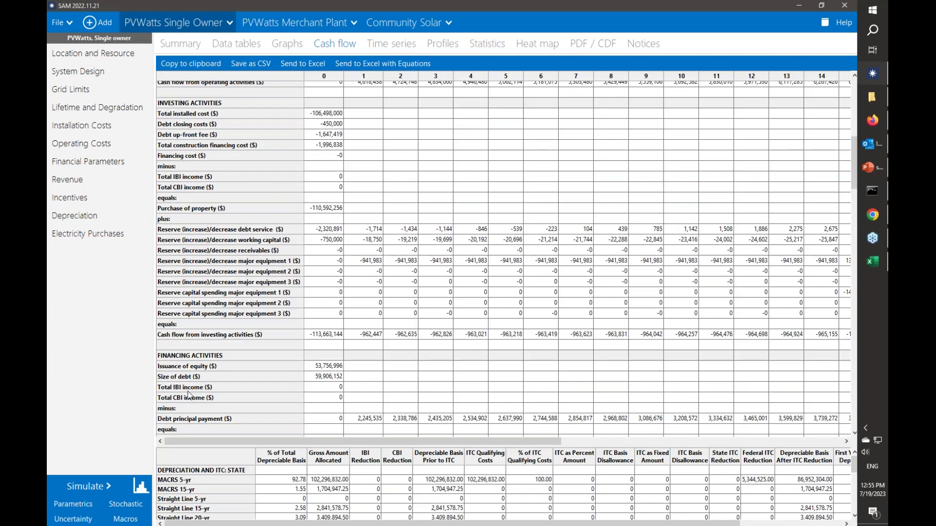
scroll(189, 395, down, 7)
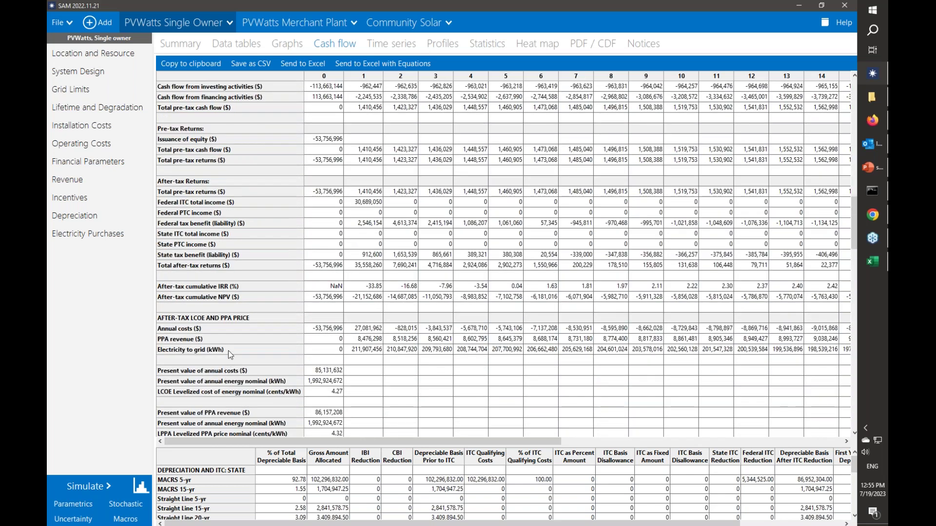
Review the Single Owner cash flow from after-tax returns up to operating activities, highlighting the utility and federal PBI income rows
scroll(231, 355, down, 2)
scroll(224, 343, up, 3)
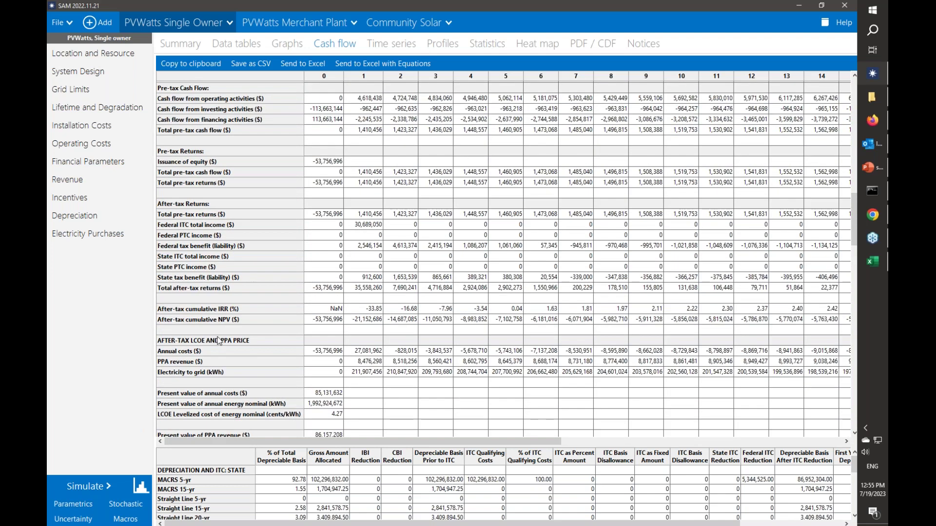
scroll(220, 343, up, 5)
scroll(217, 340, up, 6)
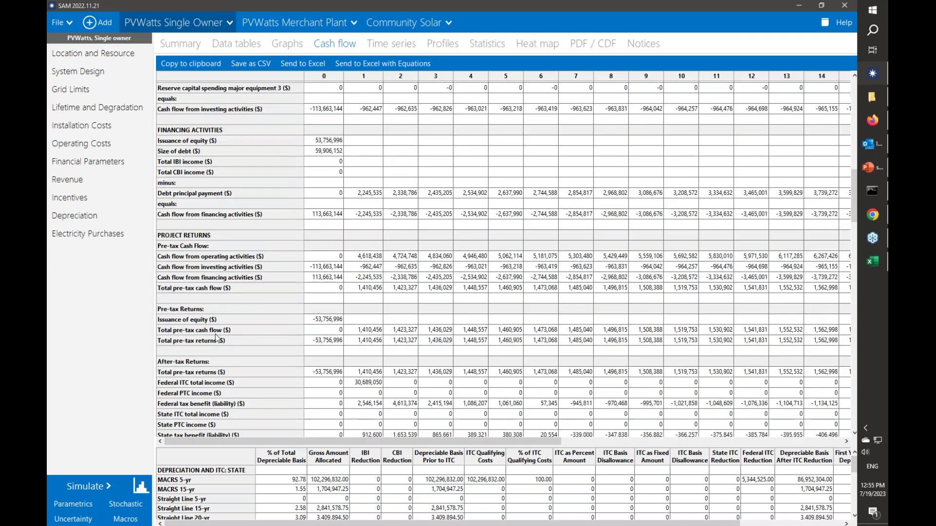
scroll(215, 337, up, 8)
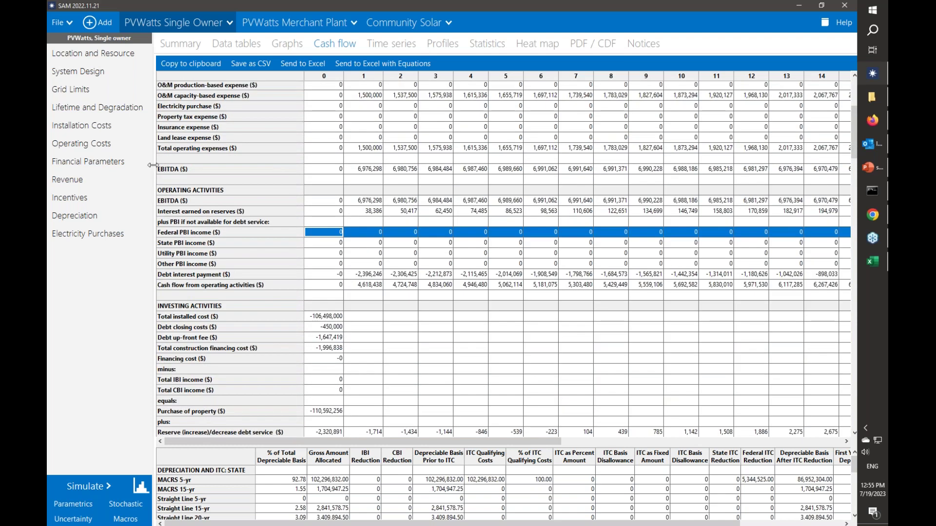
click(193, 254)
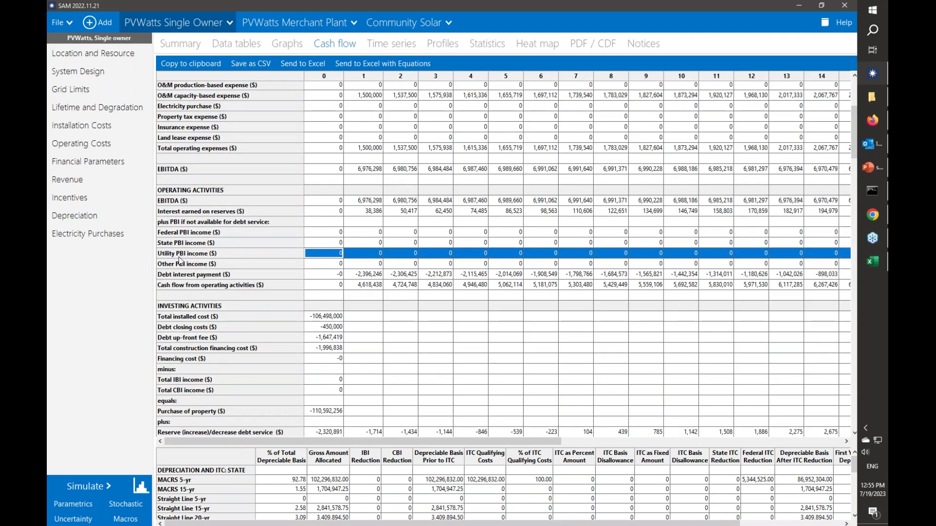
click(185, 234)
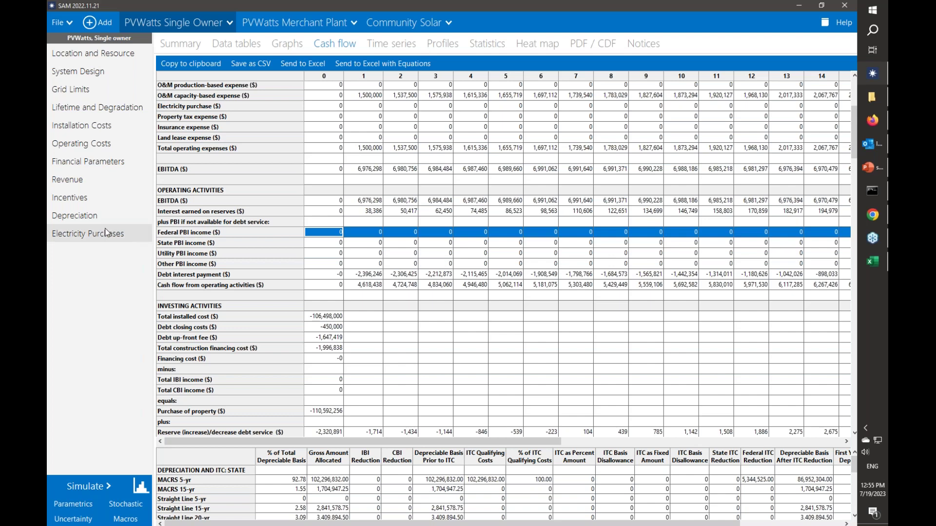
Set the federal production-based incentive term to 10 years, simulate the case, and check the federal PBI income in the cash flow
click(102, 199)
click(300, 399)
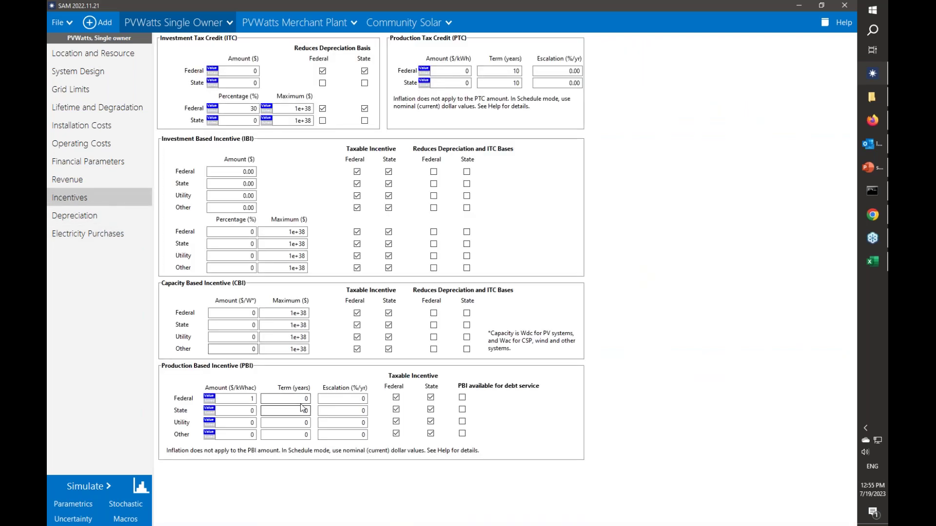
click(90, 488)
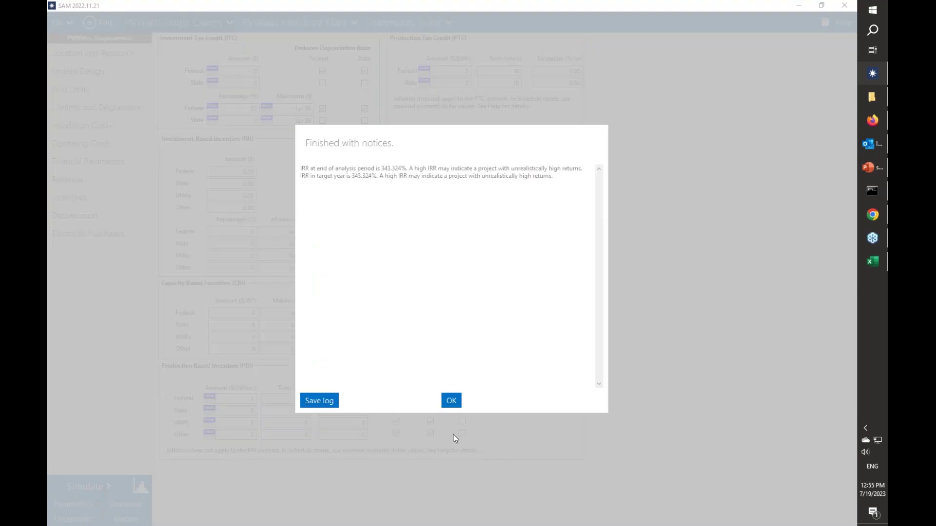
click(452, 402)
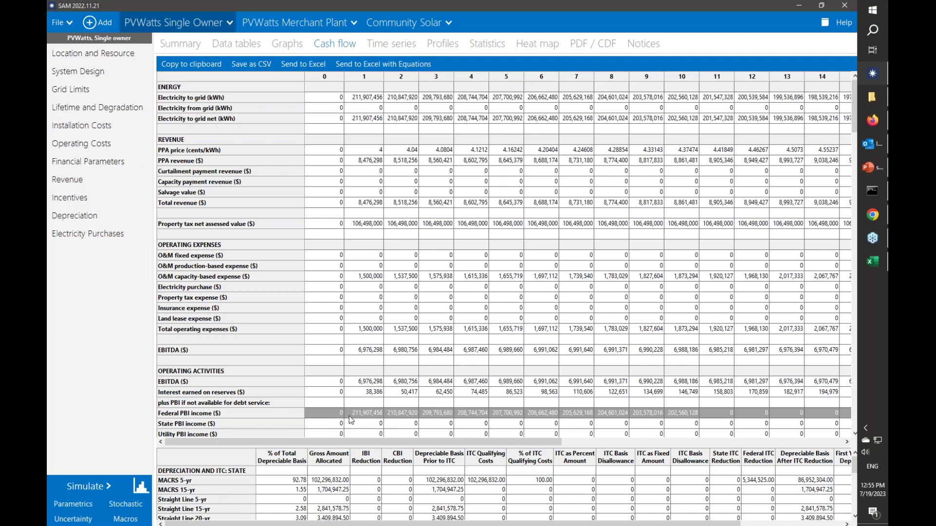
scroll(350, 420, down, 1)
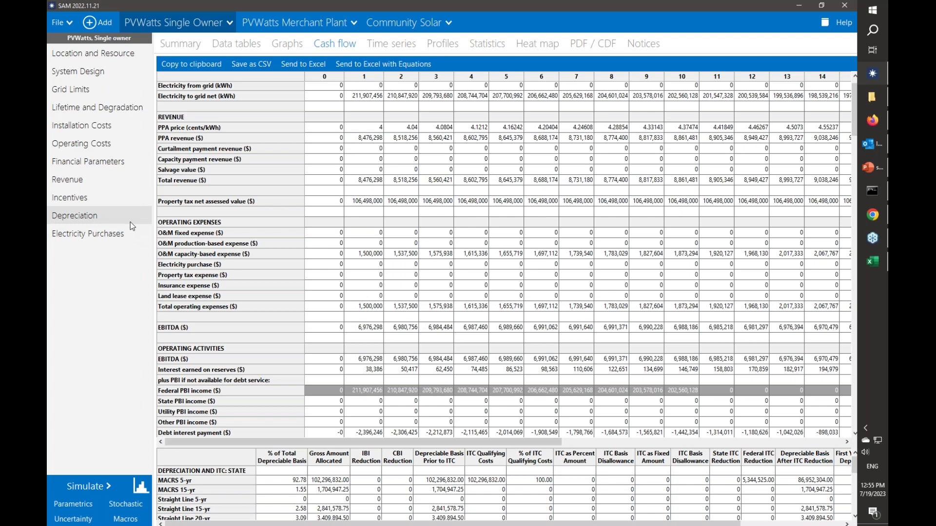
Rerun the Single Owner simulation and compare the summary metrics with the federal PBI income in the cash flow
click(98, 486)
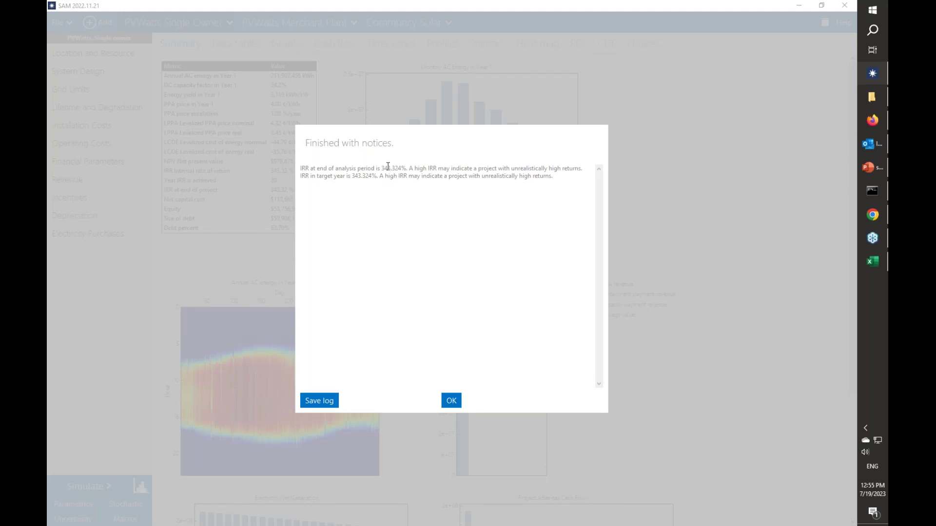
click(451, 401)
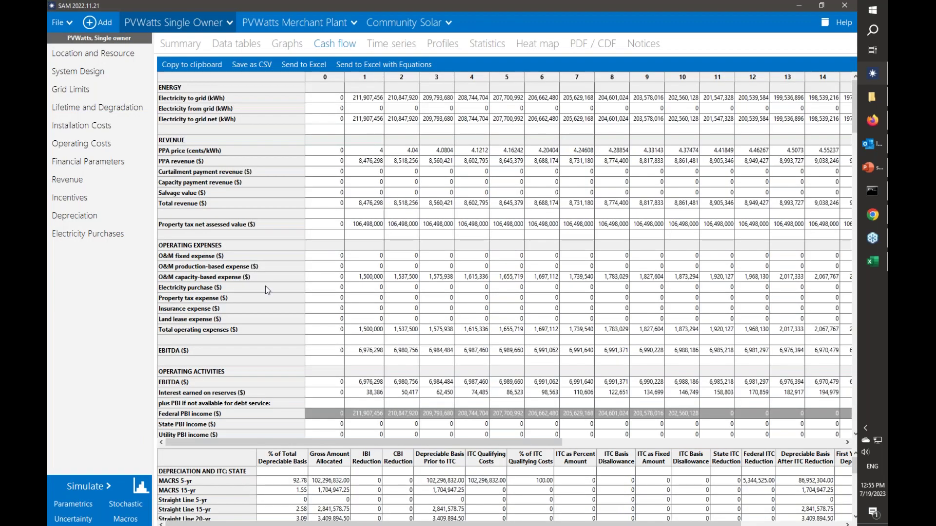
click(184, 43)
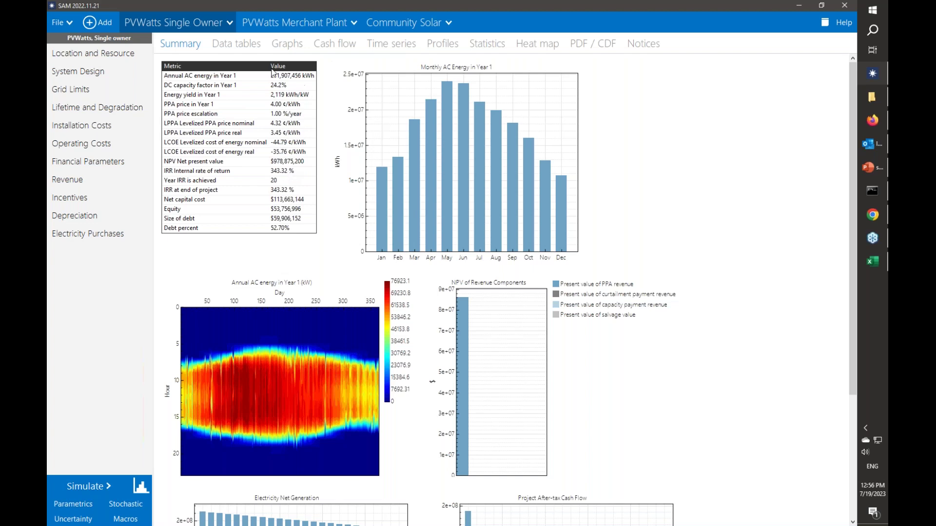
click(344, 47)
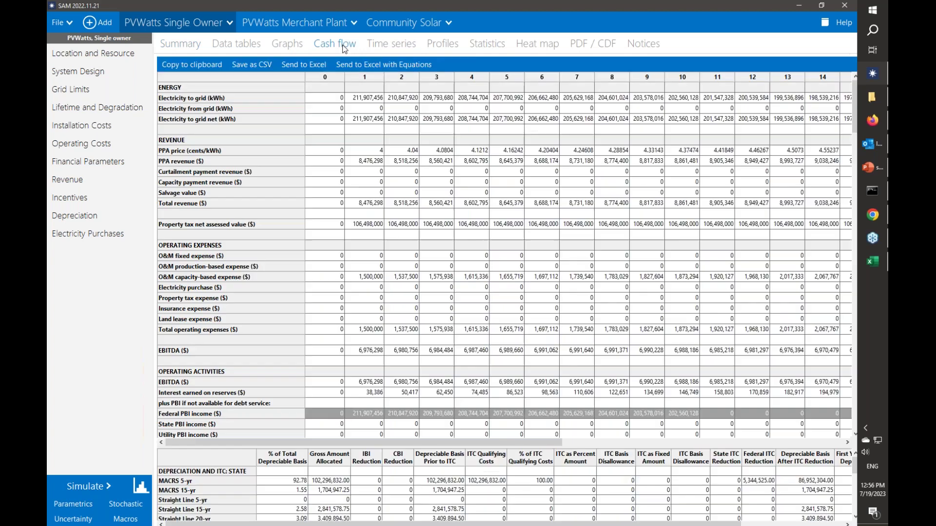
scroll(374, 405, down, 3)
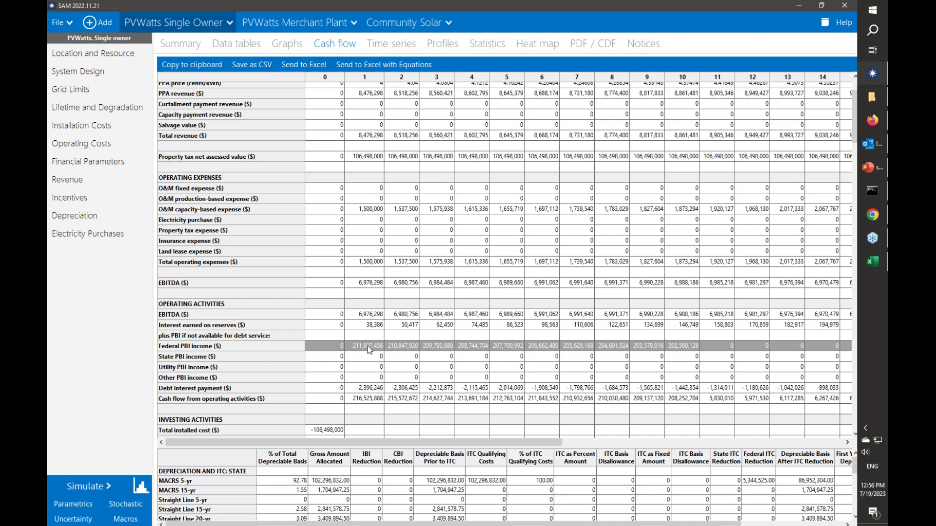
Reset the PVWatts Single Owner case inputs to their default values and check its incentives
click(98, 201)
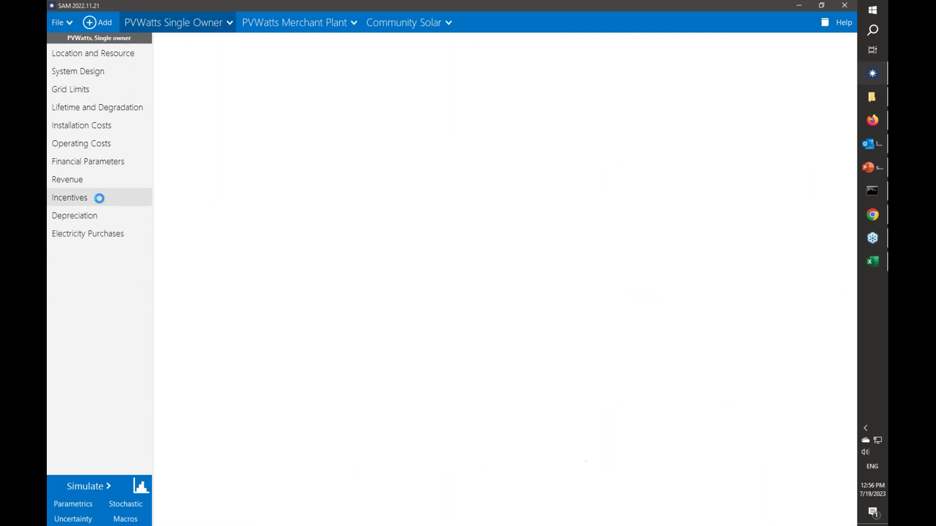
click(229, 22)
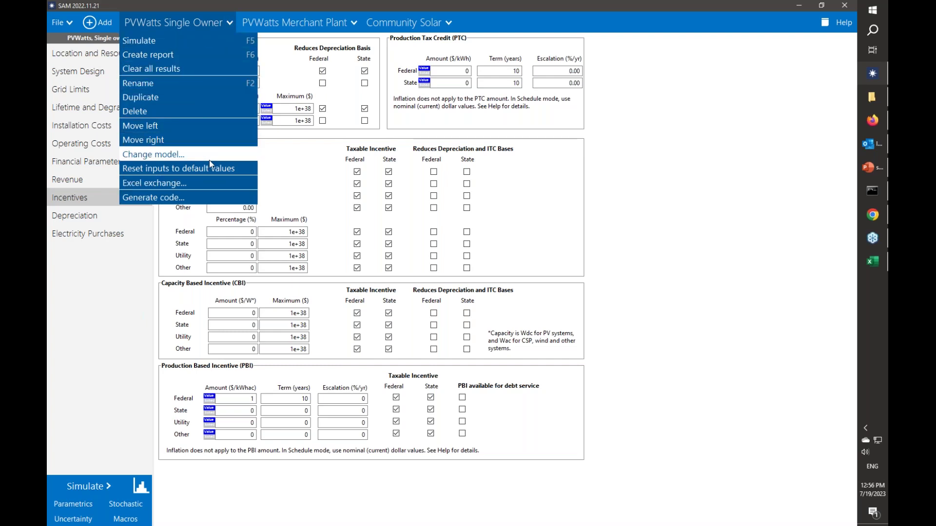
click(209, 173)
click(90, 199)
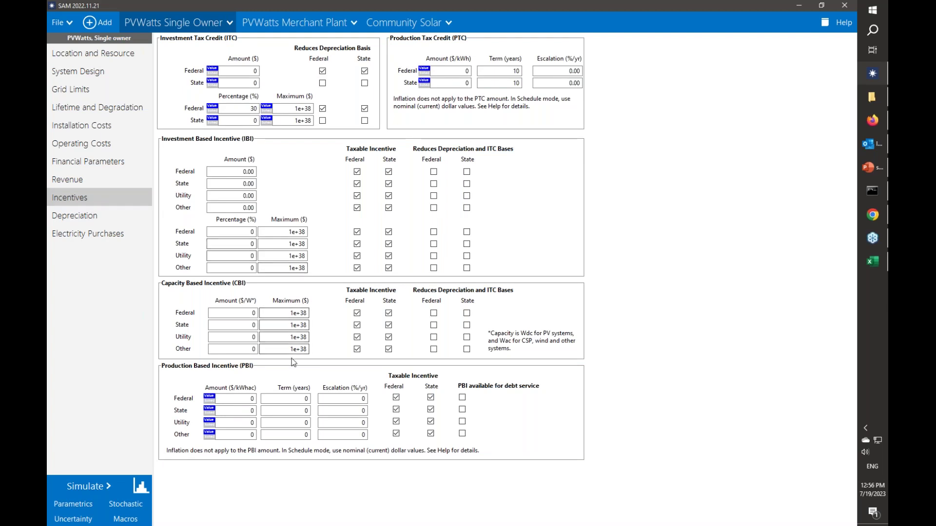
Look over the depreciation allocations, and set electricity purchases to use retail electricity rates
click(108, 222)
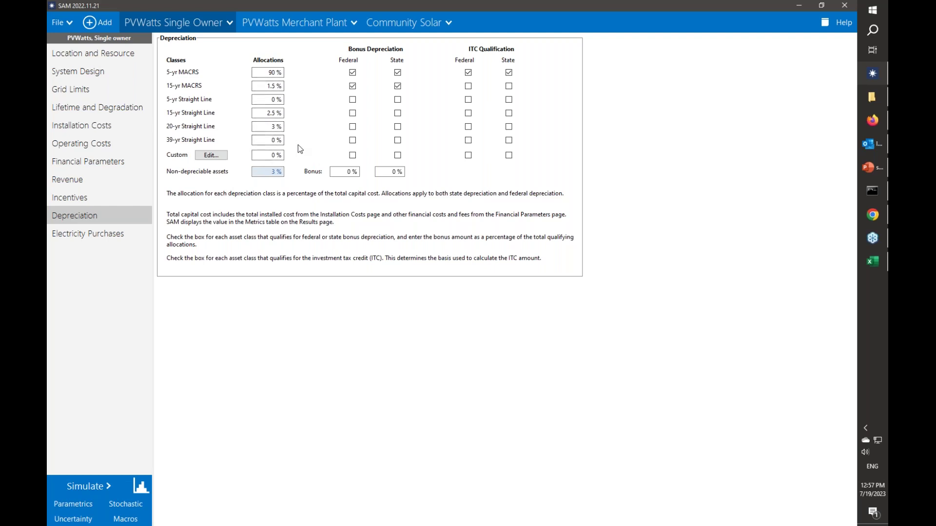
click(97, 236)
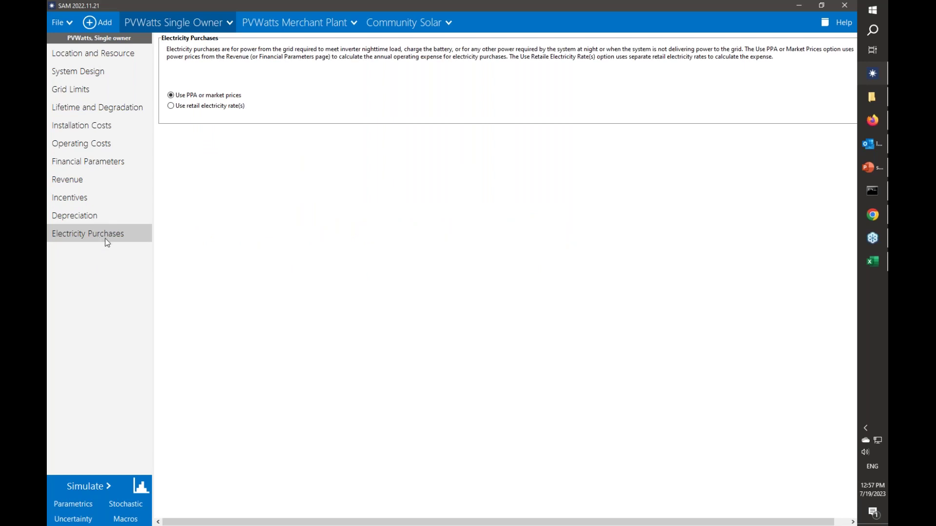
click(172, 105)
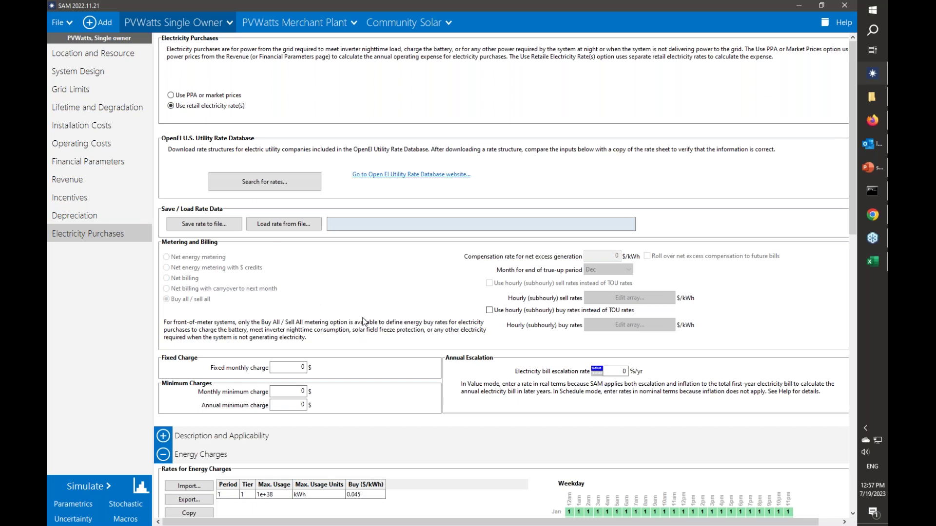
Check the energy charge rates, and view the Single Owner case's hourly system power generated in the data tables
scroll(472, 298, down, 5)
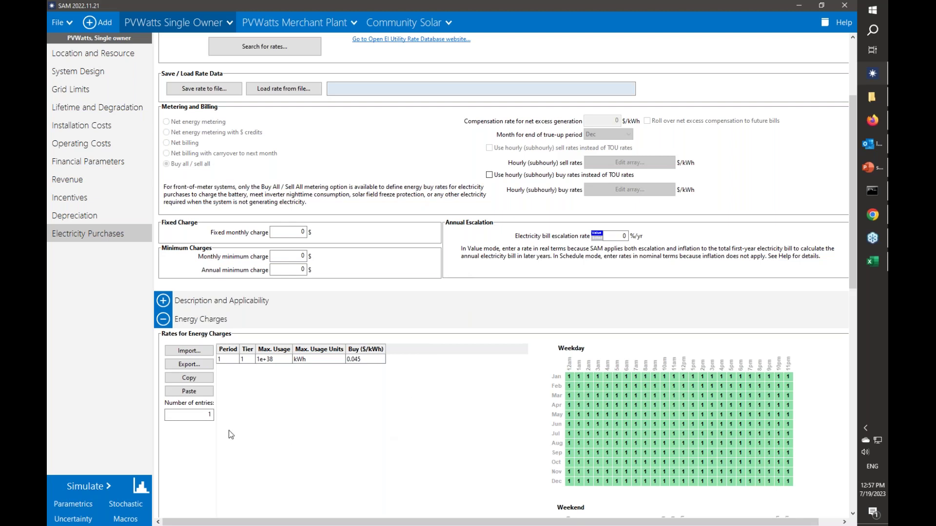
click(141, 487)
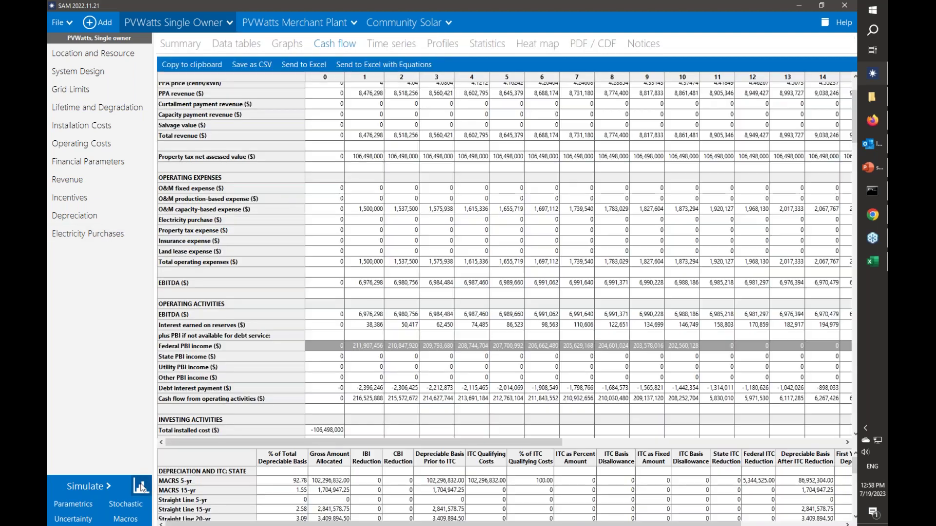
click(244, 44)
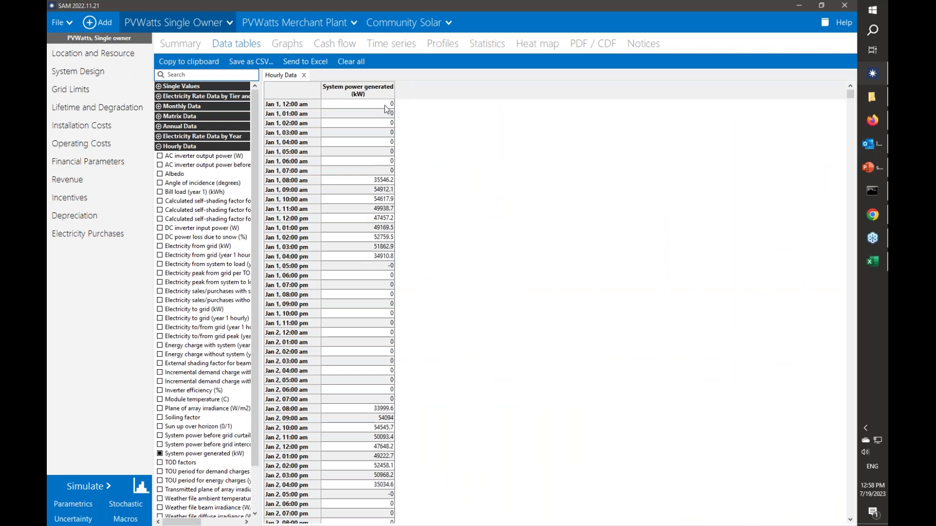
Add a new case using the Detailed PV Model with the Power Purchase Agreement Single Owner financial model
click(98, 23)
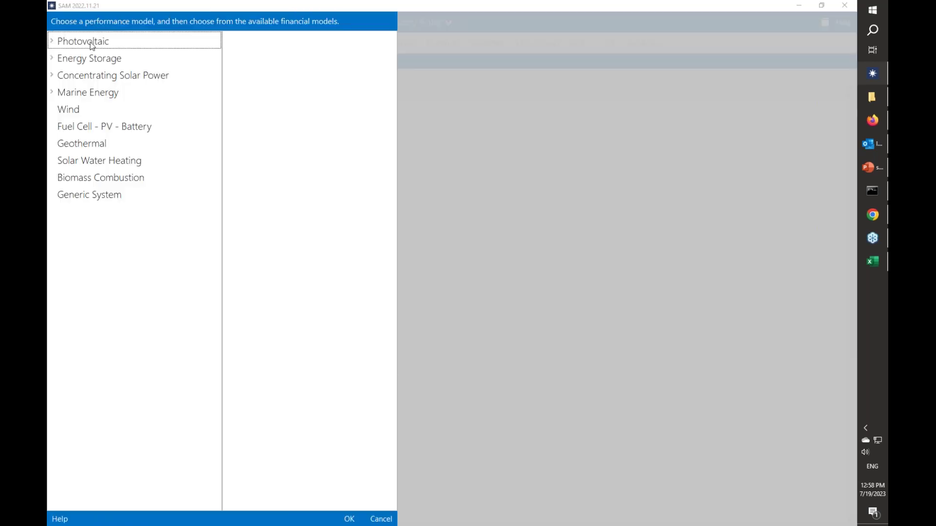
click(87, 45)
click(88, 62)
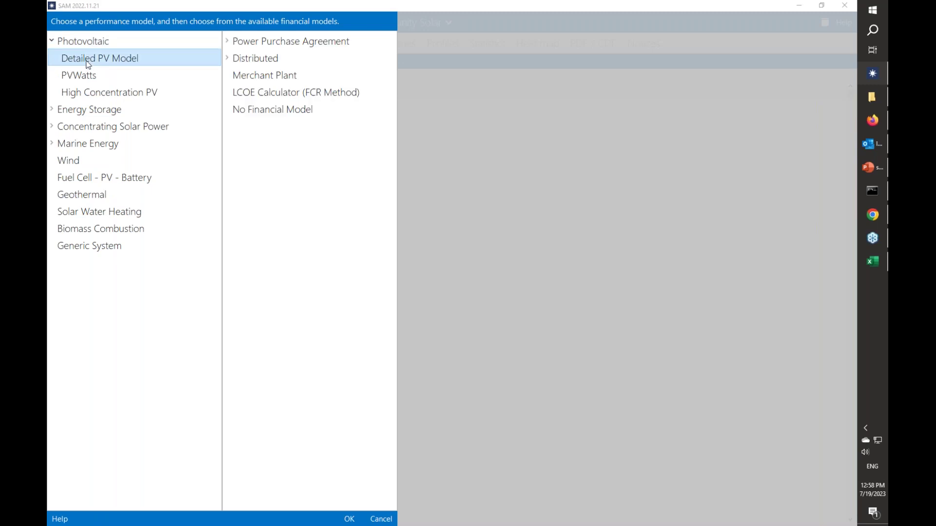
click(273, 41)
click(260, 59)
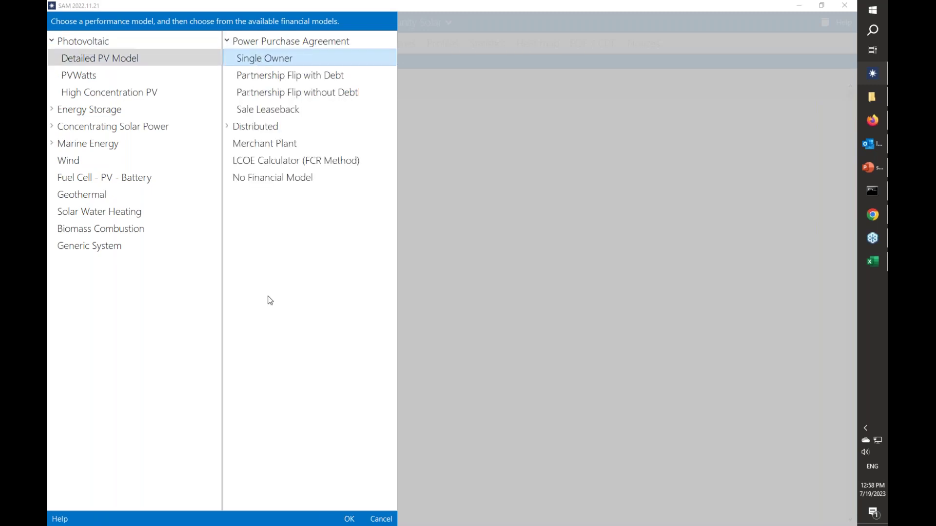
click(347, 522)
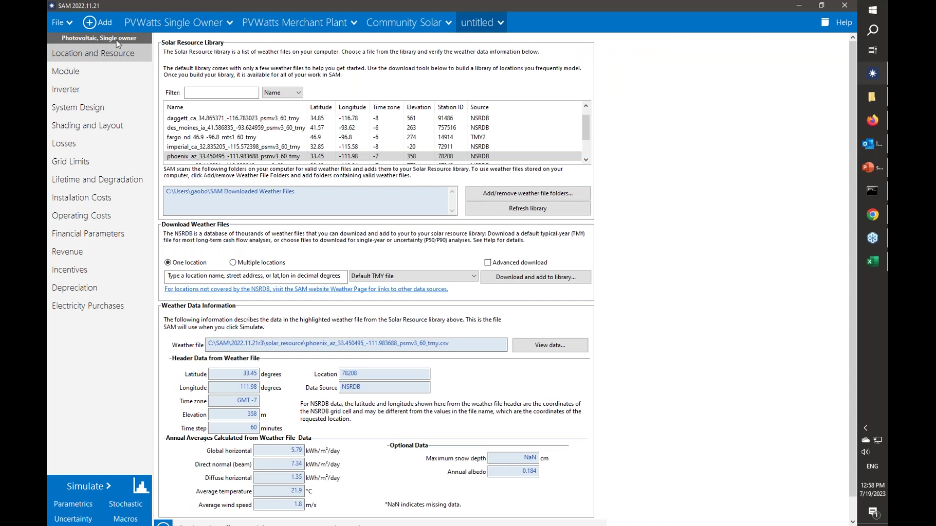
Simulate the Detailed PV case, examine its lifetime hourly system power generated, and check the inverter's power use at night
click(100, 487)
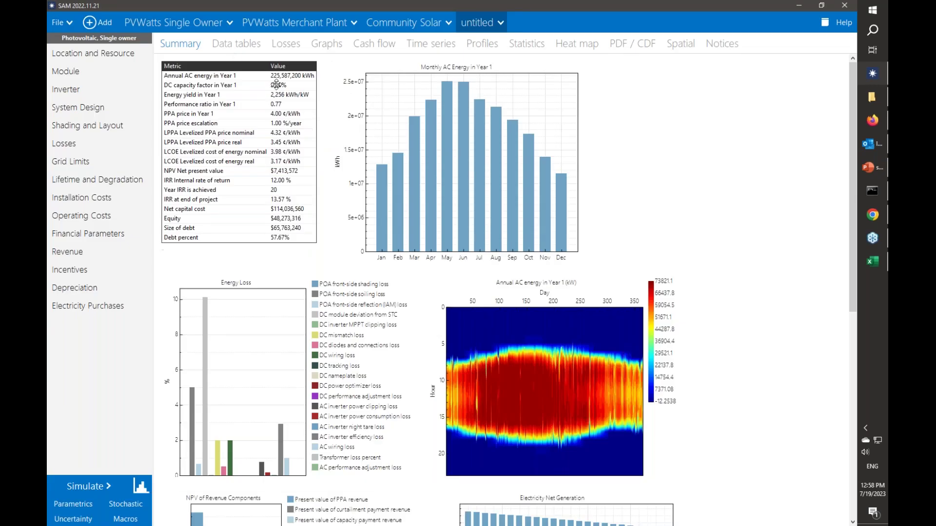
click(236, 43)
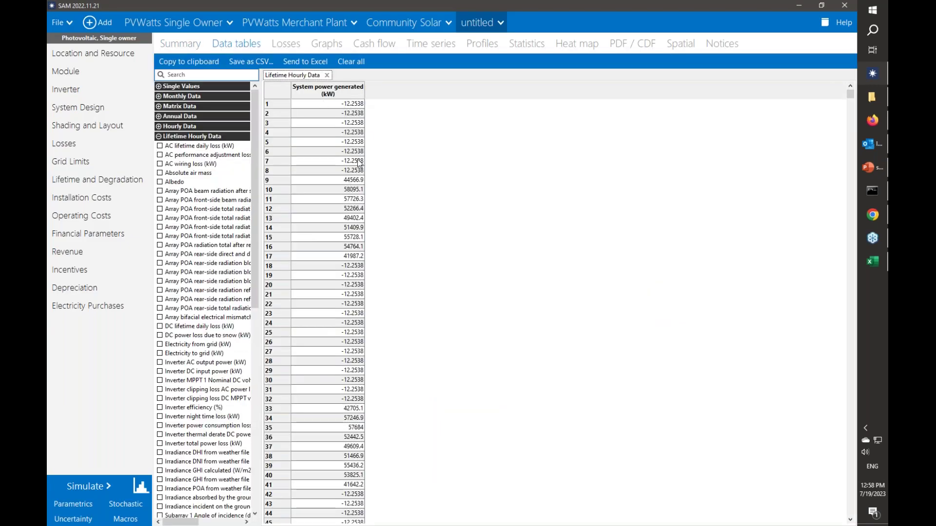
click(65, 89)
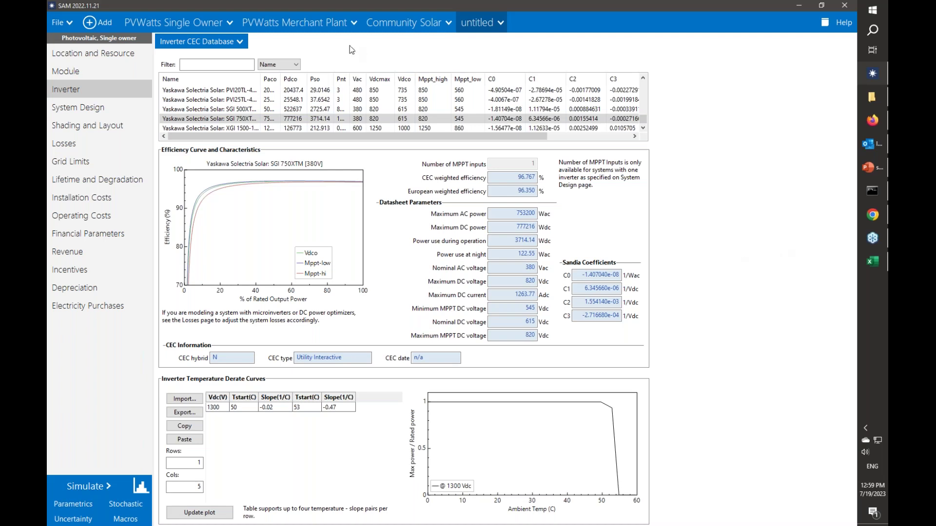
Add a new case using the PVWatts model with the Power Purchase Agreement Partnership Flip with Debt financial model
click(398, 24)
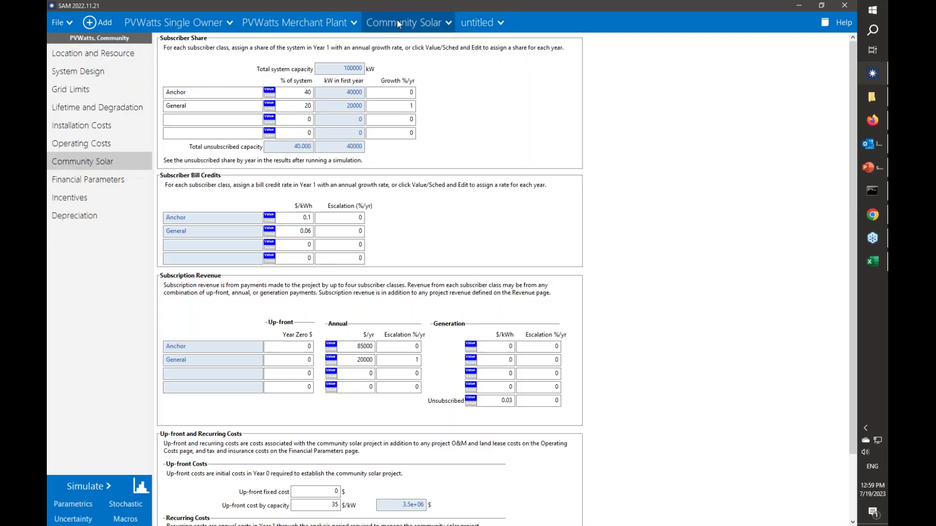
click(98, 23)
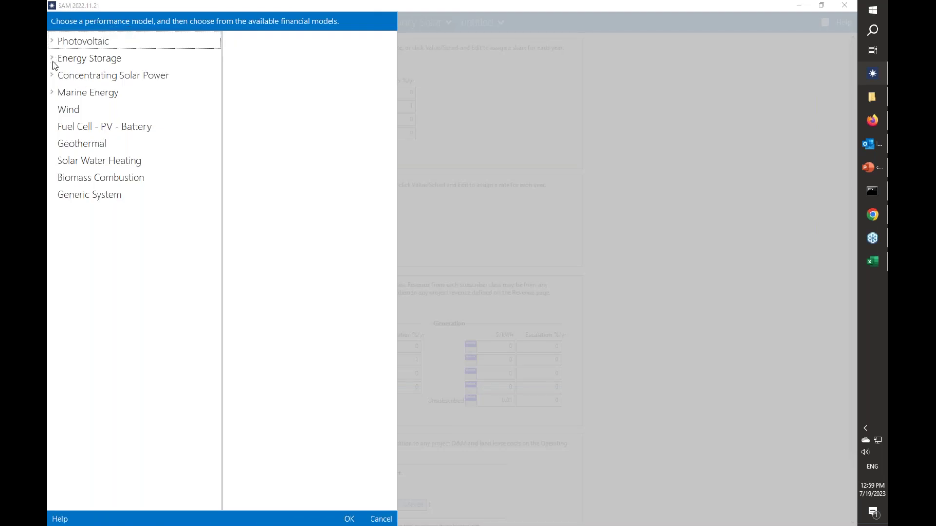
click(52, 42)
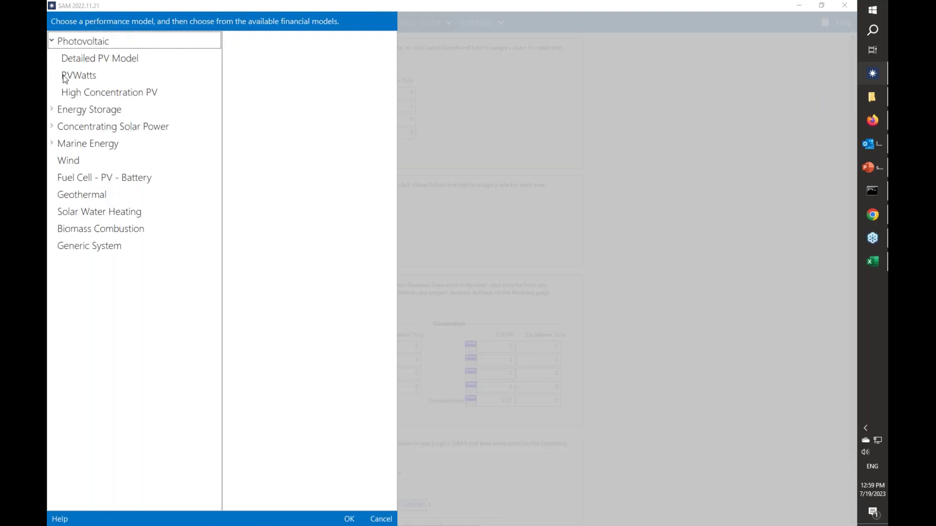
click(67, 76)
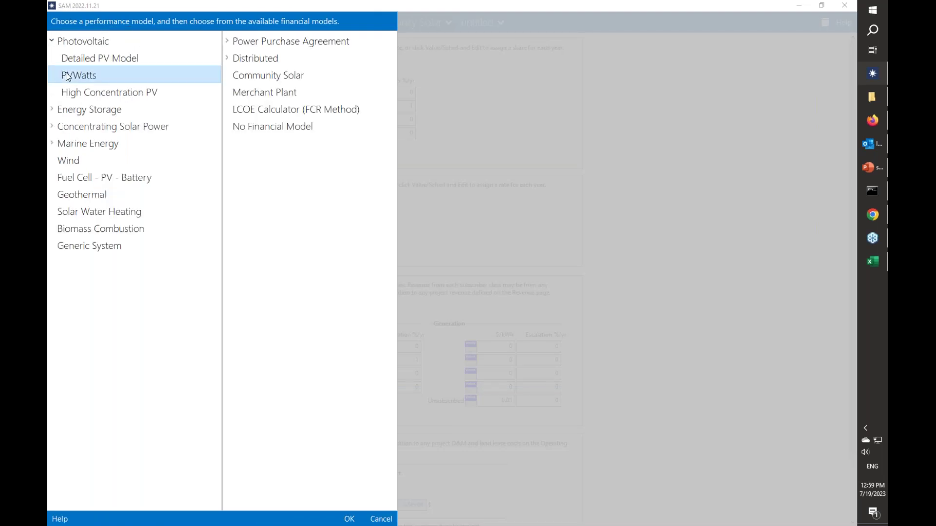
click(229, 43)
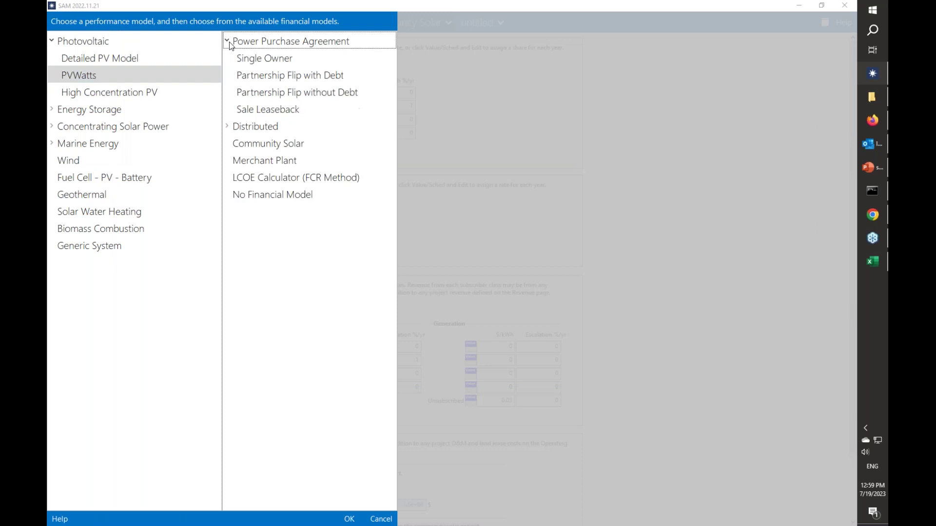
click(277, 79)
click(349, 518)
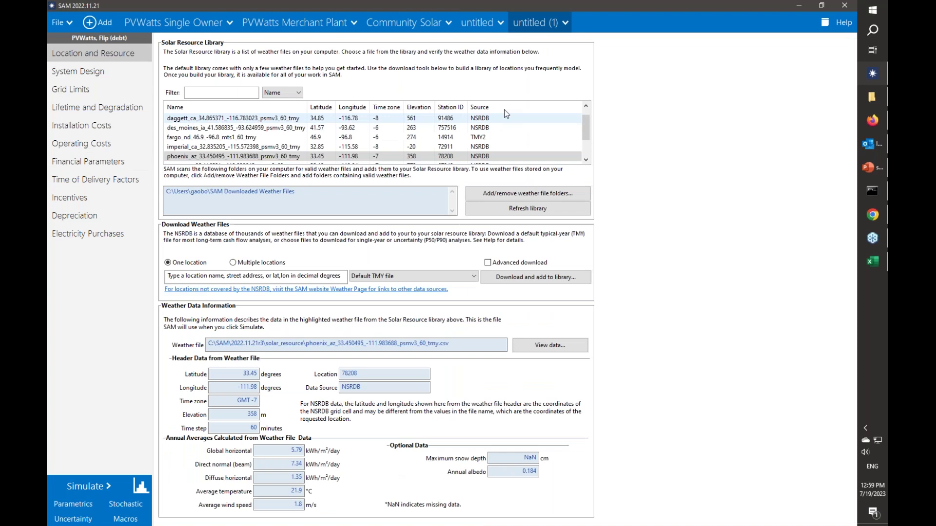
Review the partnership flip case's financial parameters, including the equity flip structure and project term debt
click(112, 165)
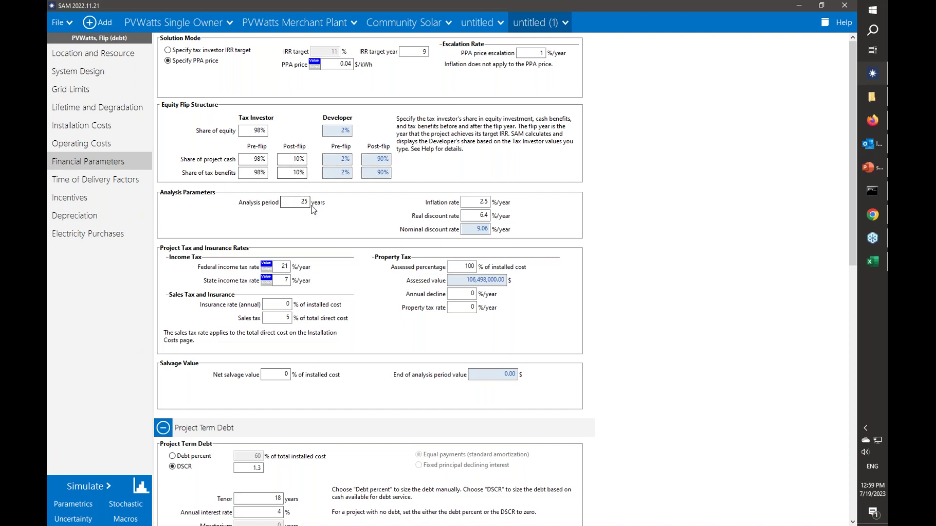
scroll(297, 397, down, 10)
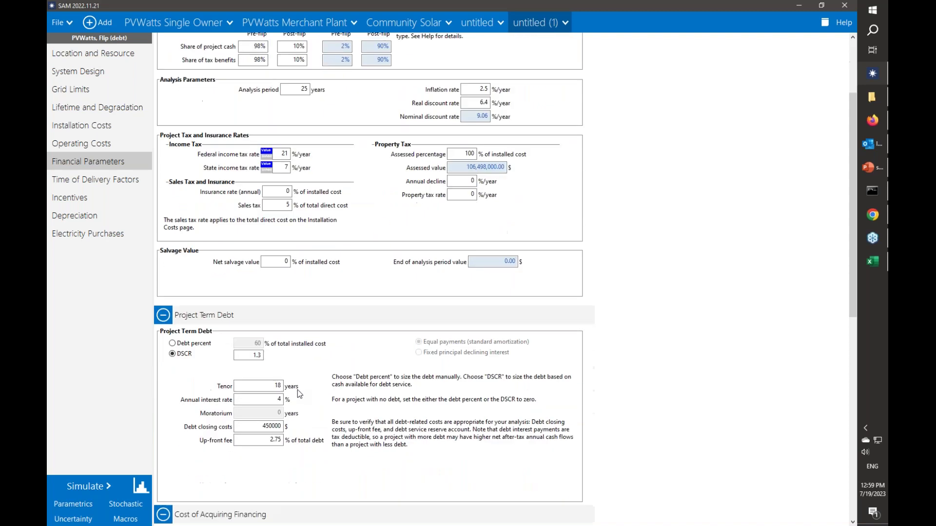
scroll(297, 390, up, 9)
scroll(299, 391, up, 1)
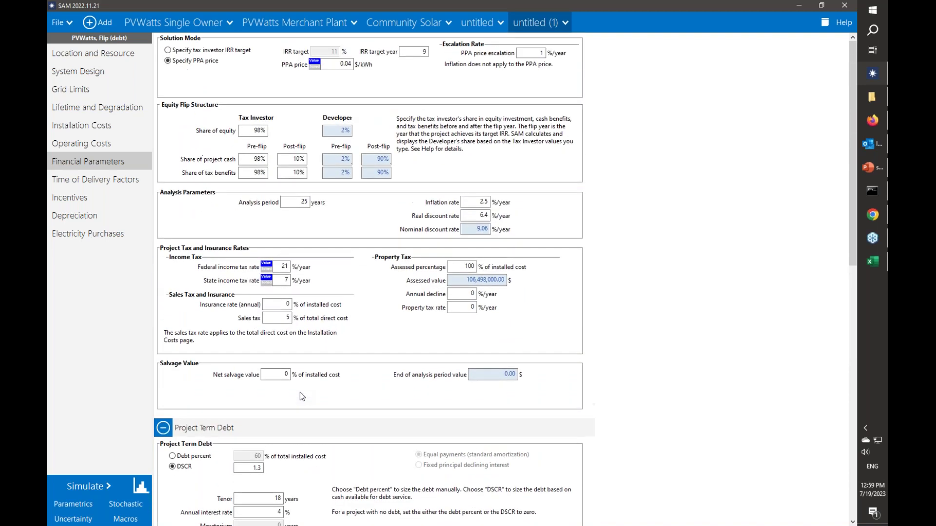
Add a new PVWatts case with the Power Purchase Agreement Sale Leaseback financial model, and view its financial parameters
click(92, 22)
click(83, 41)
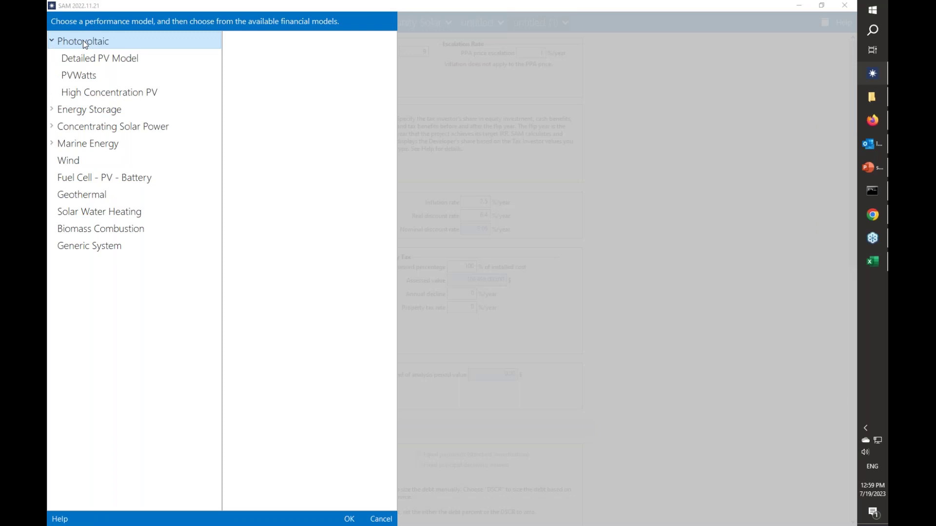
click(80, 75)
click(260, 42)
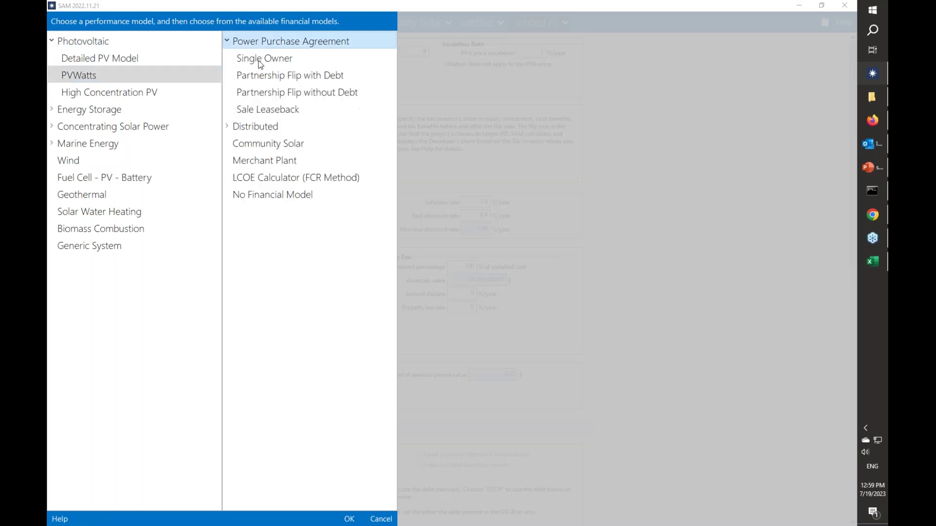
click(258, 109)
click(348, 519)
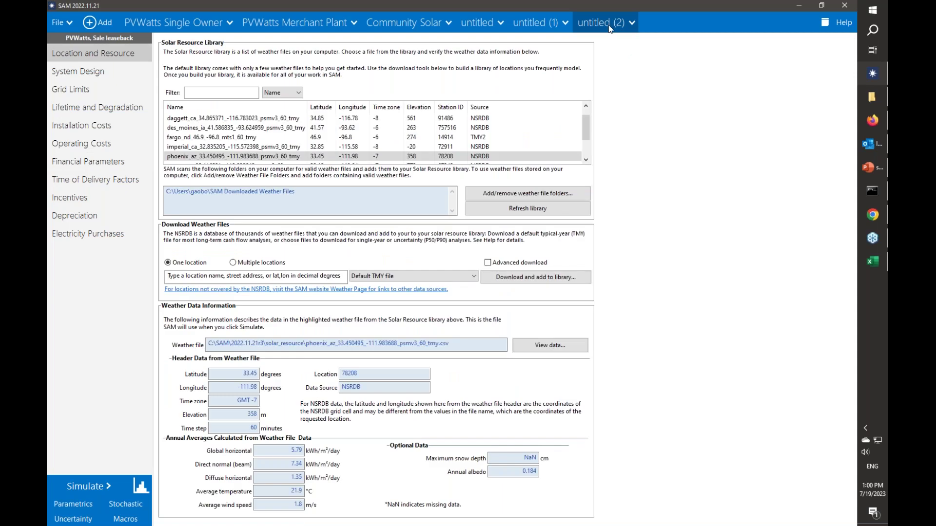
click(88, 161)
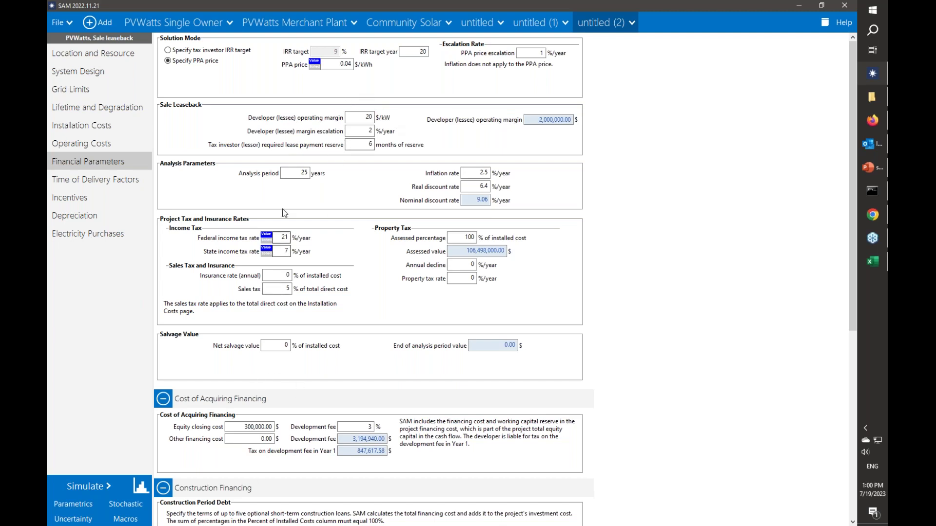
Simulate the PVWatts Partnership Flip with Debt case
click(535, 22)
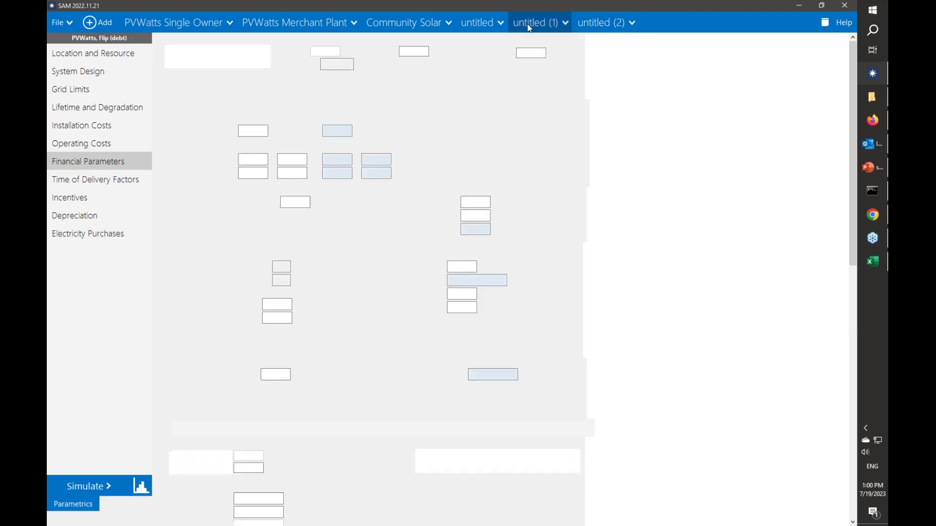
click(85, 487)
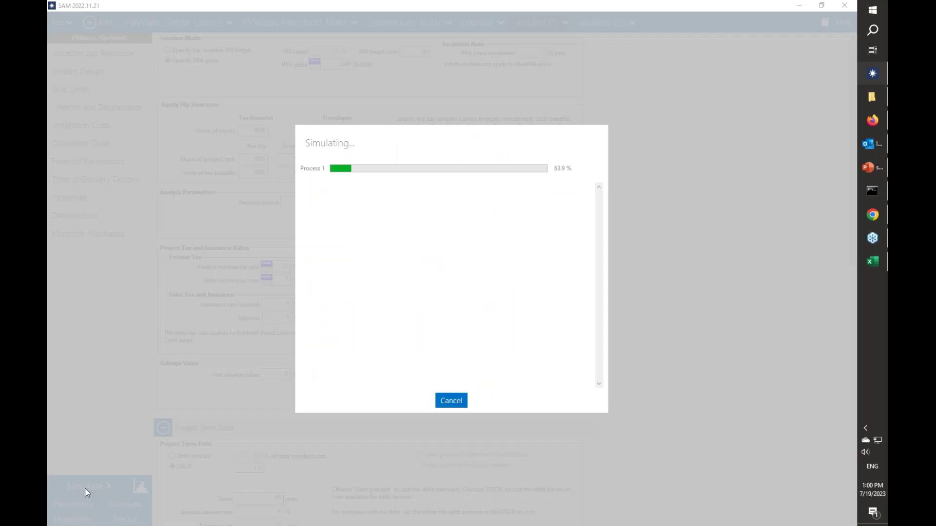
click(451, 400)
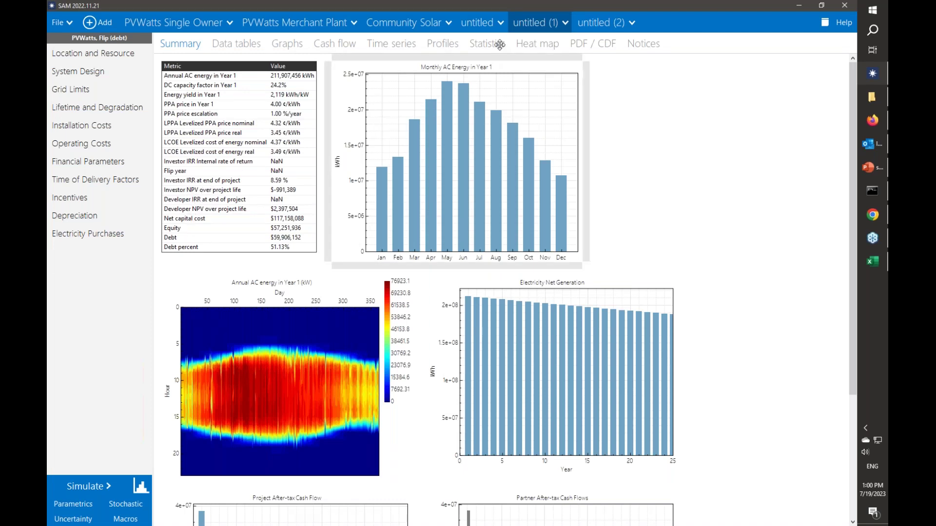
Examine the flip case's cash flow through the project, developer and tax investor returns, and return to the results summary
click(327, 46)
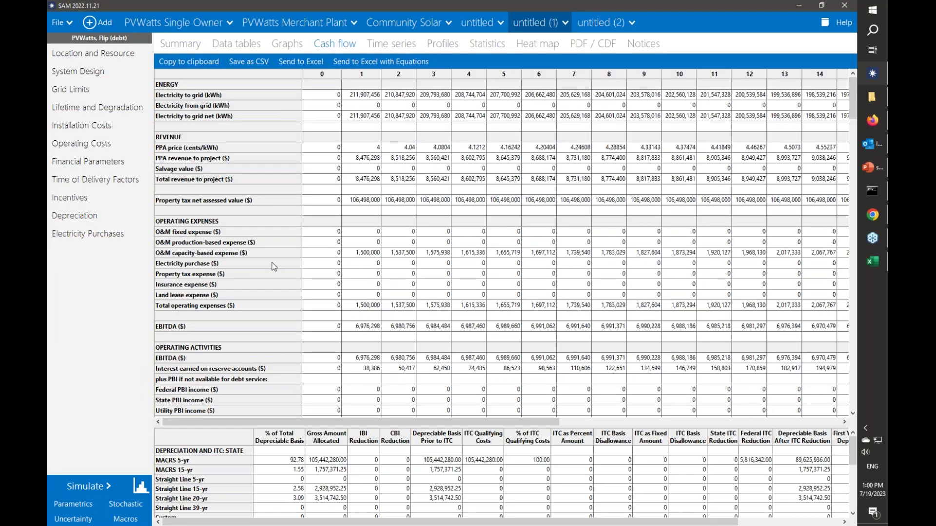
scroll(272, 267, down, 9)
scroll(272, 267, down, 8)
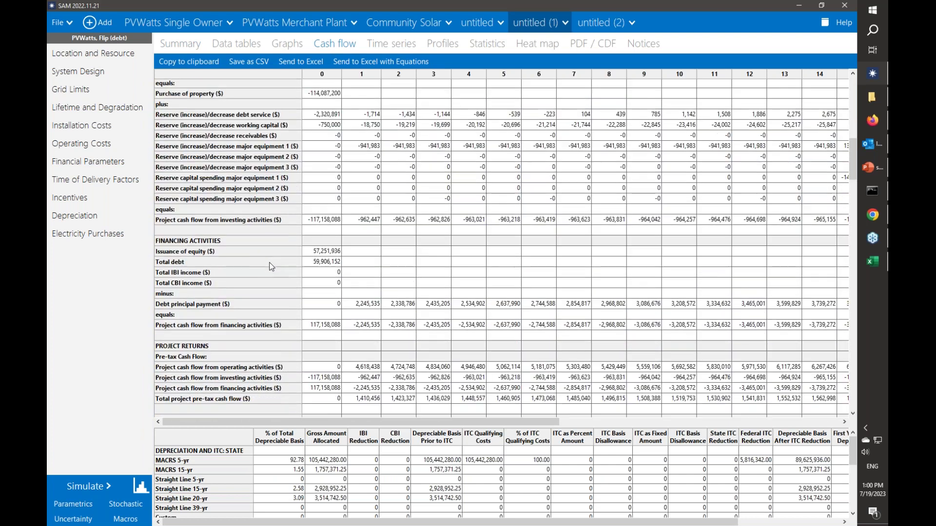
scroll(226, 363, down, 9)
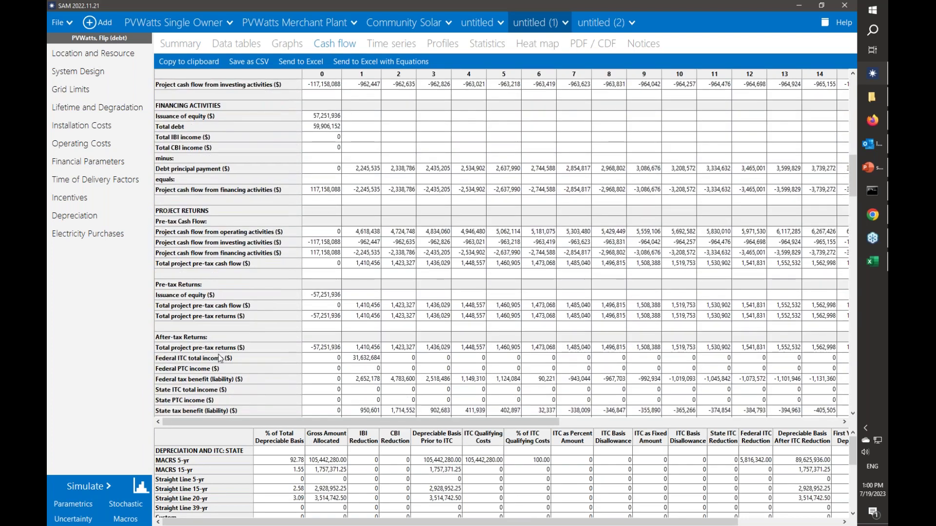
scroll(213, 319, down, 10)
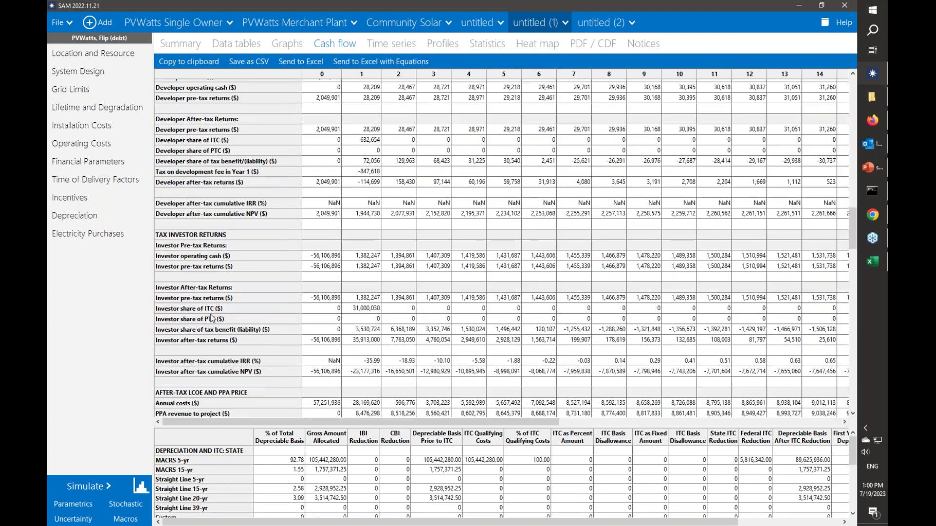
scroll(226, 338, up, 10)
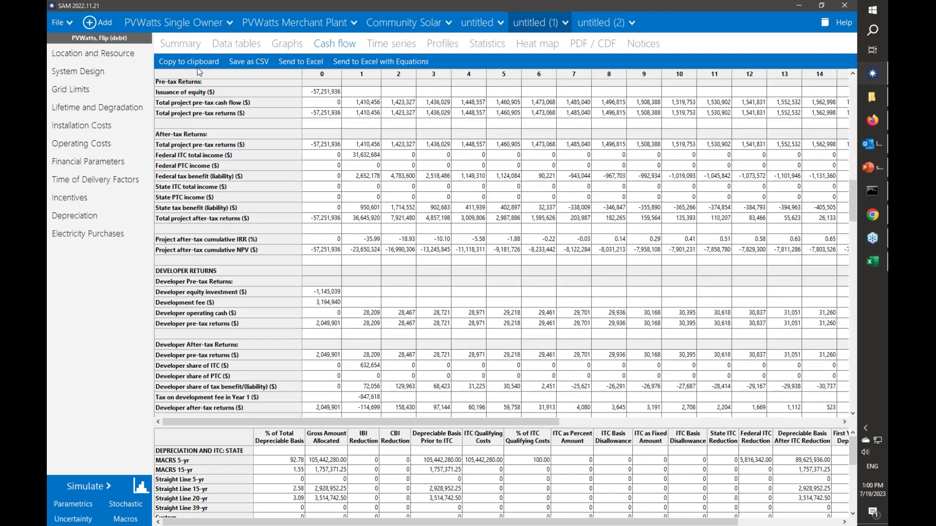
click(181, 44)
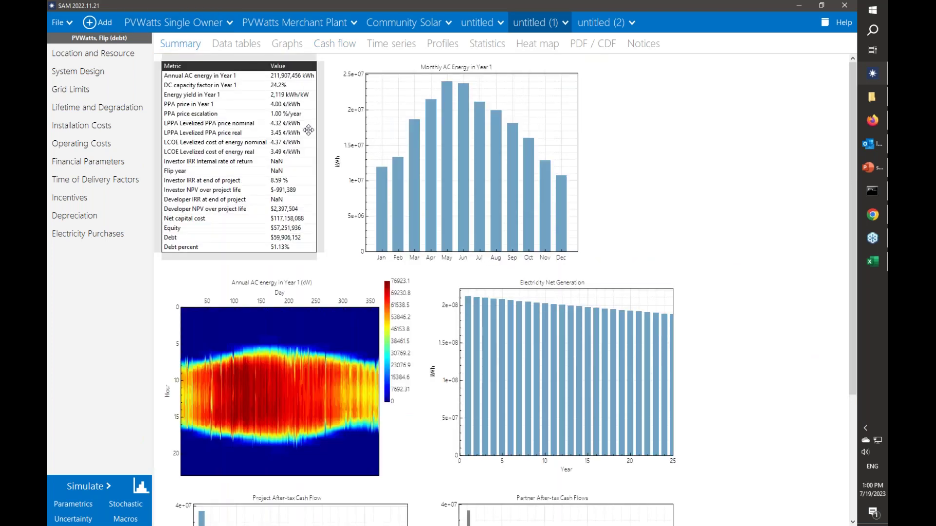
Switch to the PowerPoint presentation, show the closing "Thanks! Questions?" slide in full screen, and end the slide show
click(882, 170)
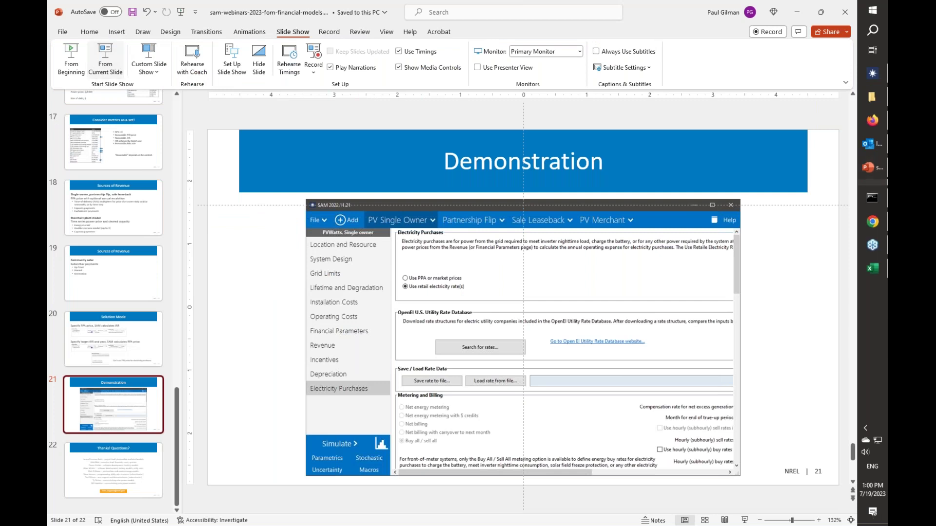
click(104, 59)
key(Right)
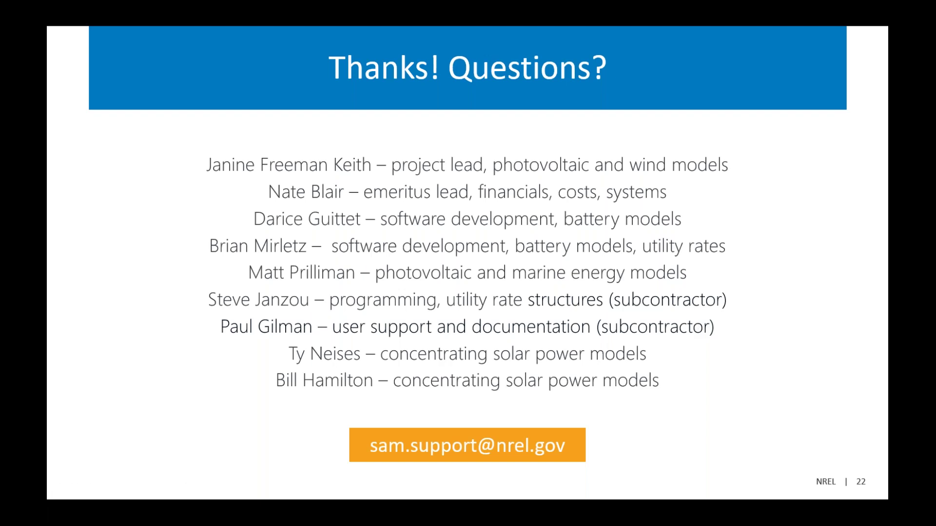
key(Escape)
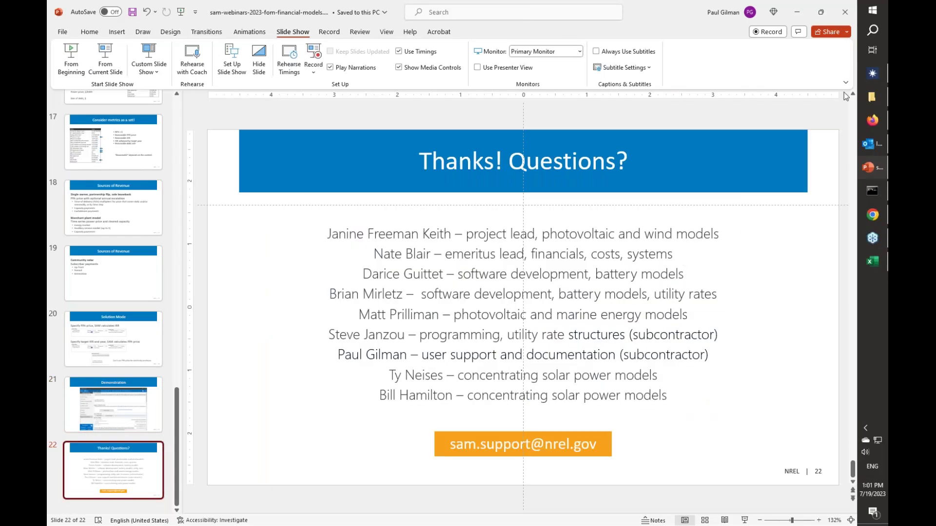
Switch back to SAM and view the financial parameters of the partnership flip case and the PVWatts Single Owner case
click(873, 73)
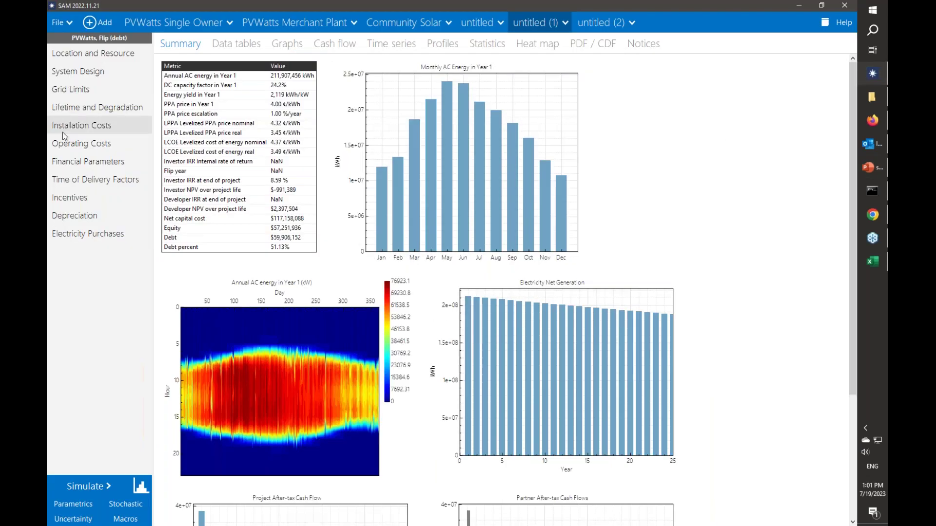
click(78, 161)
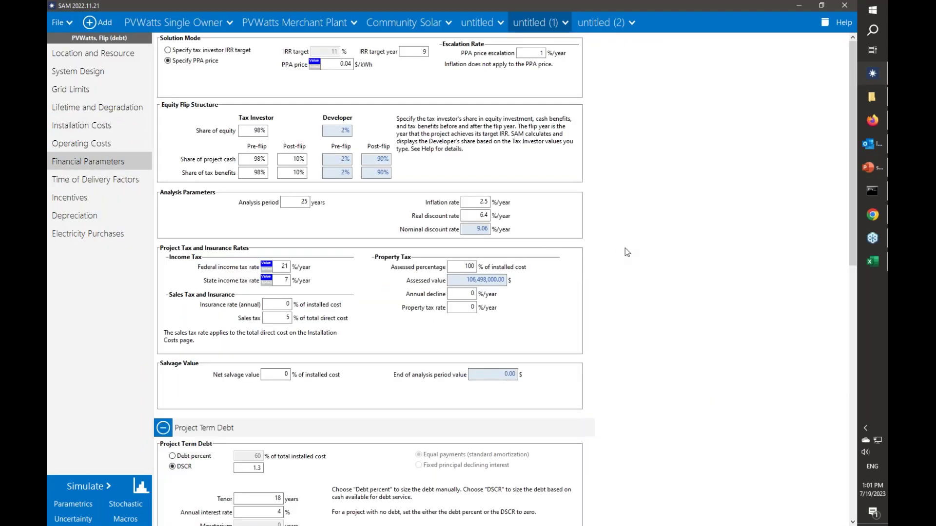
click(145, 17)
click(88, 161)
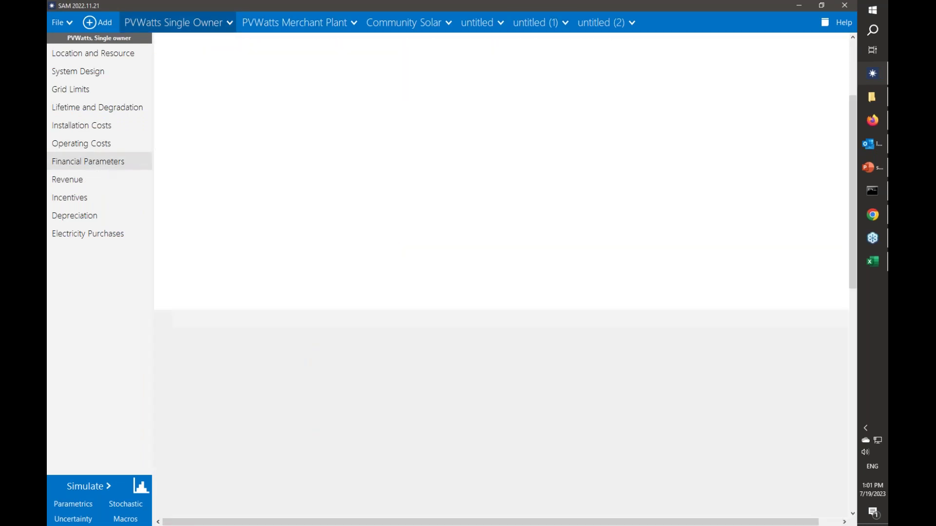
scroll(680, 280, up, 3)
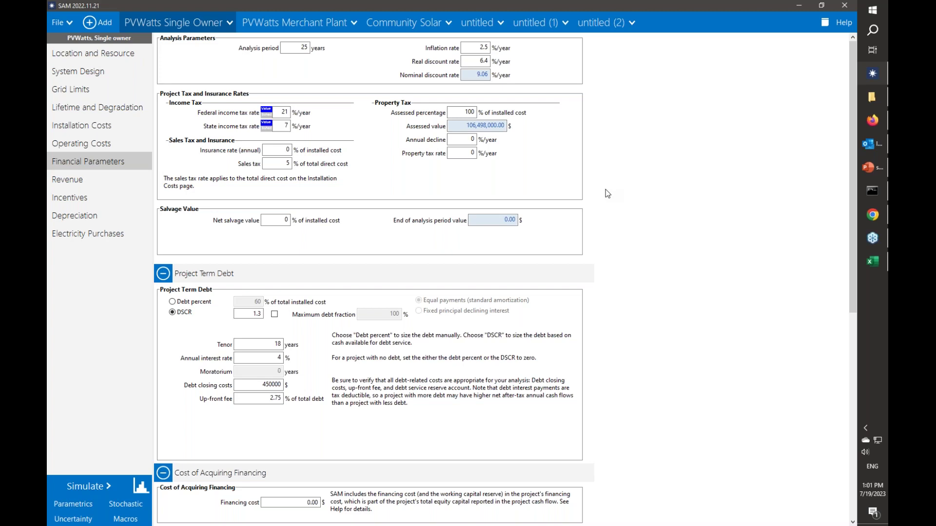
Open the help topic for the Single Owner financial parameters, and browse the help contents to the Financial Metrics topics
click(619, 170)
key(F1)
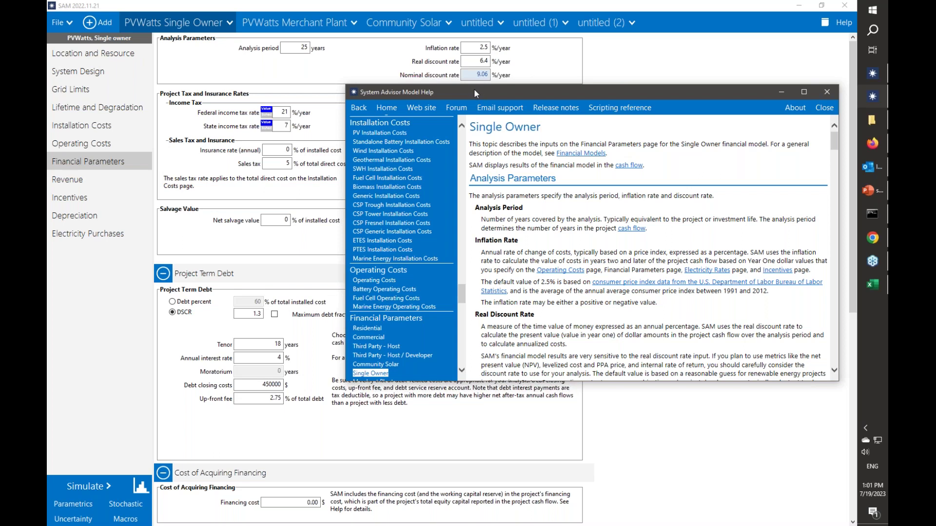
scroll(463, 324, down, 4)
scroll(463, 323, down, 10)
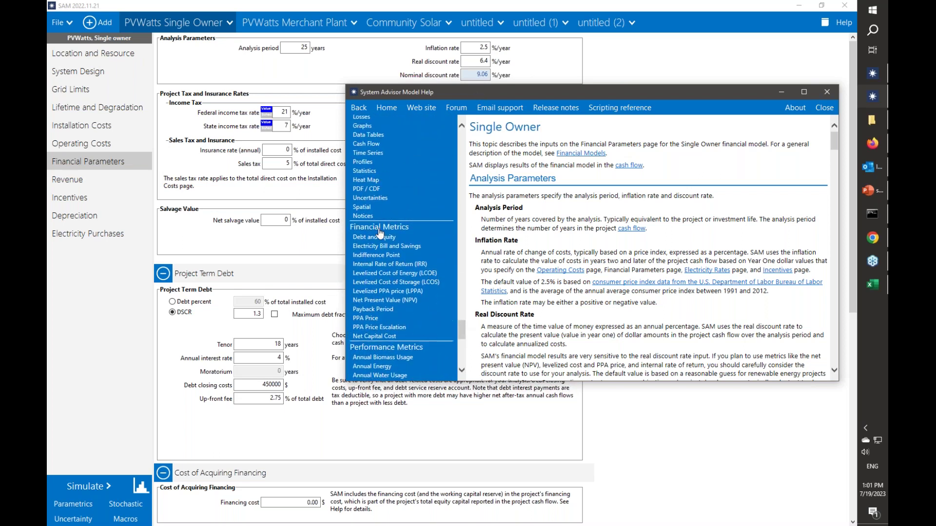
scroll(376, 229, down, 1)
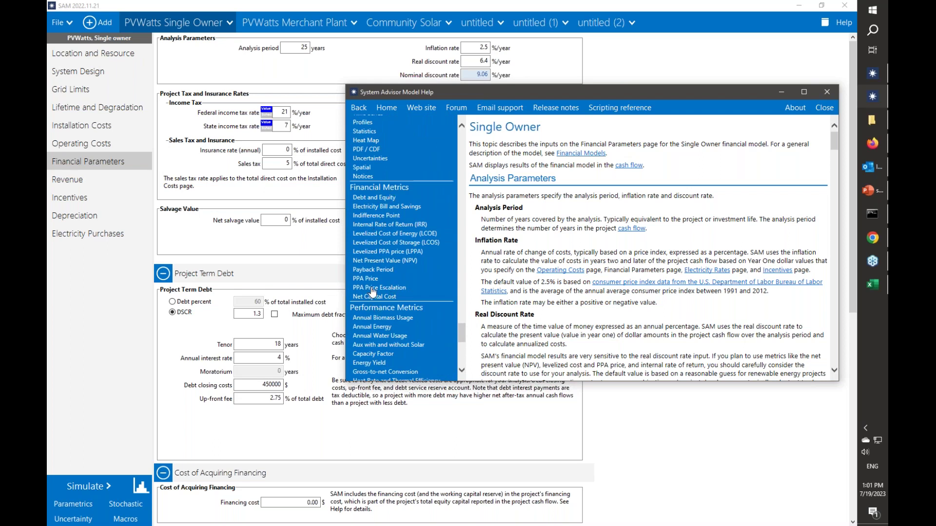
Read the Levelized PPA price (LPPA) help topic, including its nominal and real equations
click(385, 251)
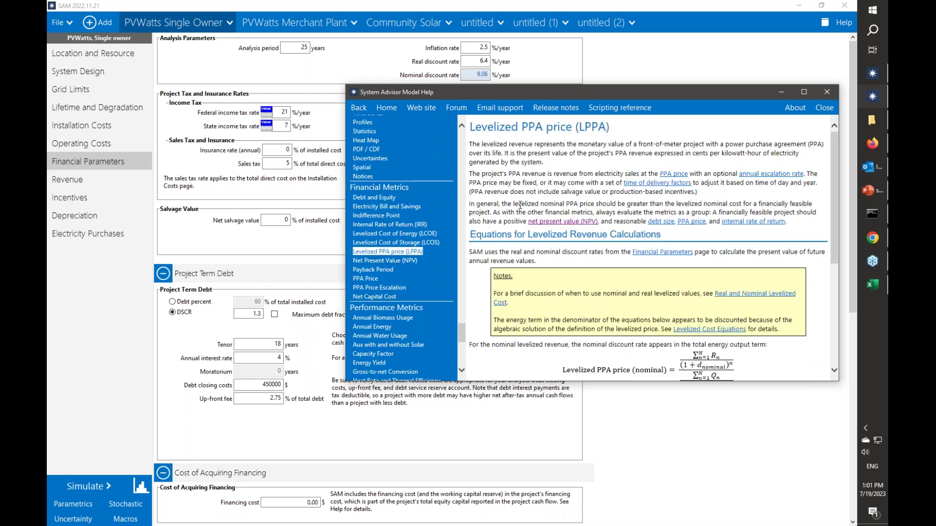
scroll(523, 201, down, 1)
scroll(524, 202, up, 1)
scroll(533, 250, down, 4)
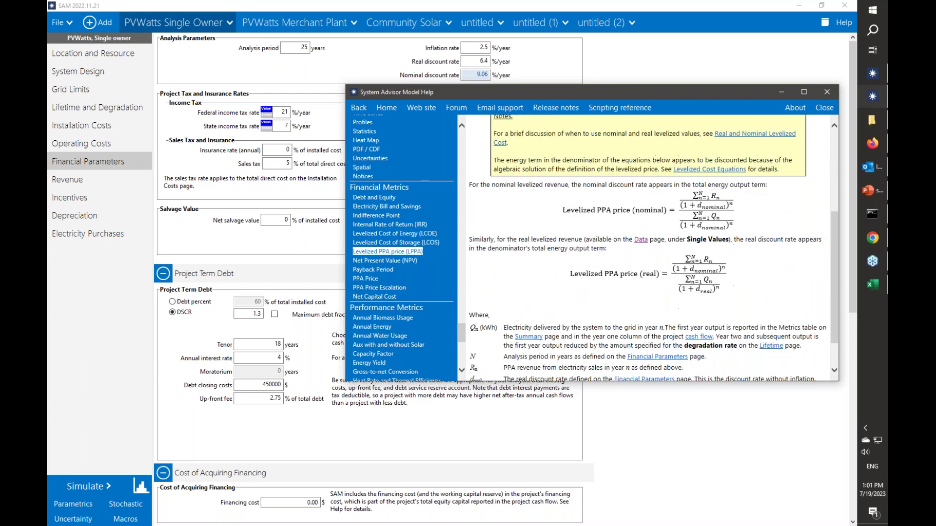
scroll(533, 251, up, 4)
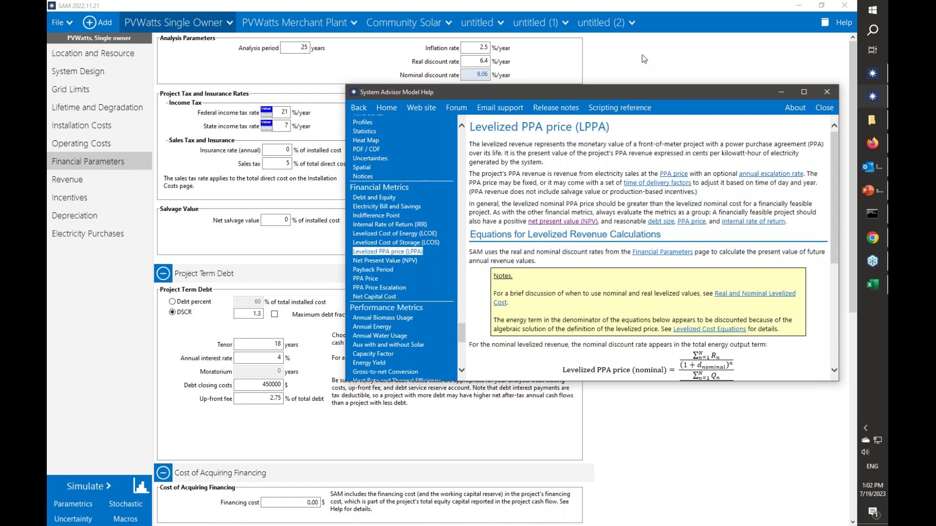
Put the help window away, bring it back in front of the financial parameters, and maximize it
key(alt+F4)
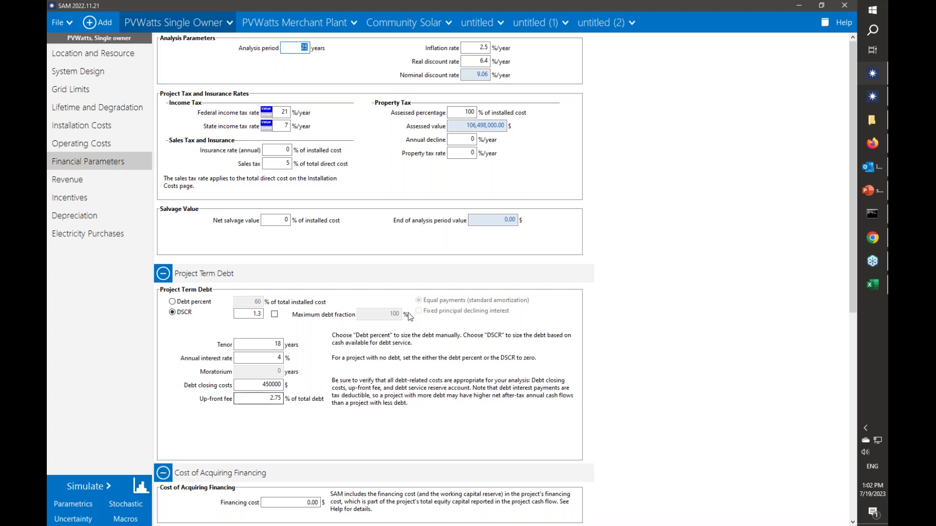
click(871, 98)
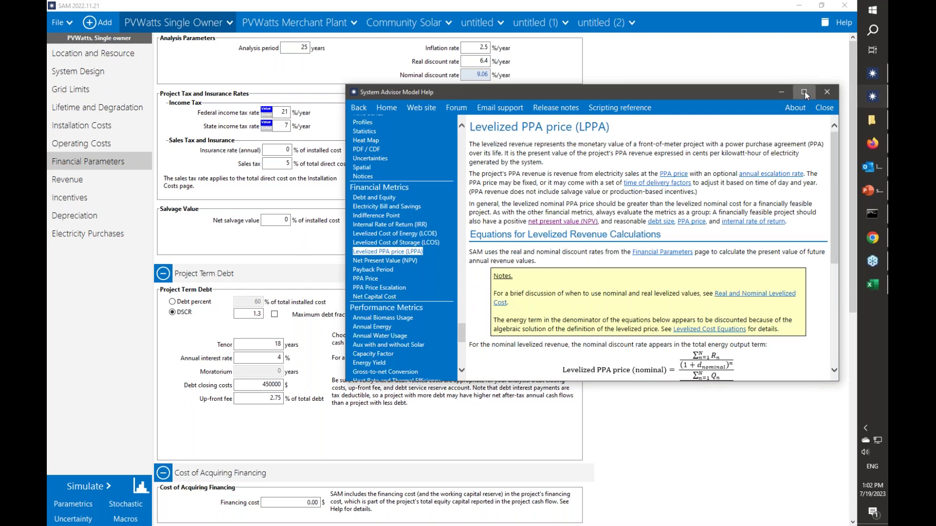
click(804, 91)
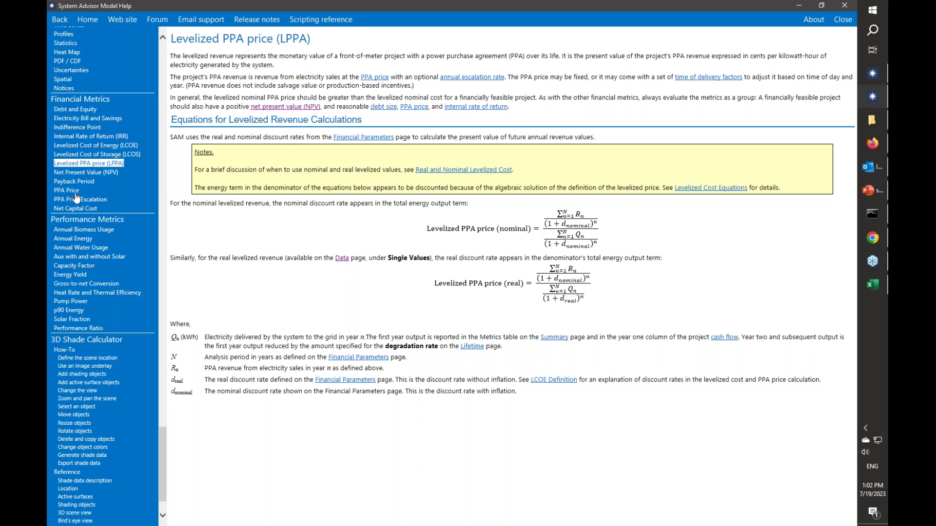
Read the real and nominal equations in the Levelized Cost of Energy (LCOE) help topic, and return to the Levelized PPA price (LPPA) topic
click(84, 146)
scroll(357, 332, down, 10)
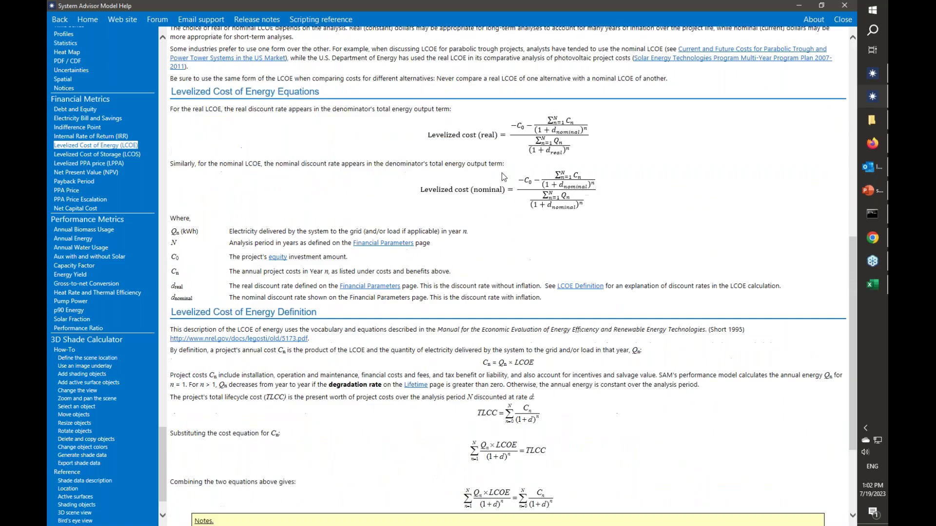
scroll(505, 175, down, 1)
scroll(505, 175, down, 3)
scroll(559, 80, up, 2)
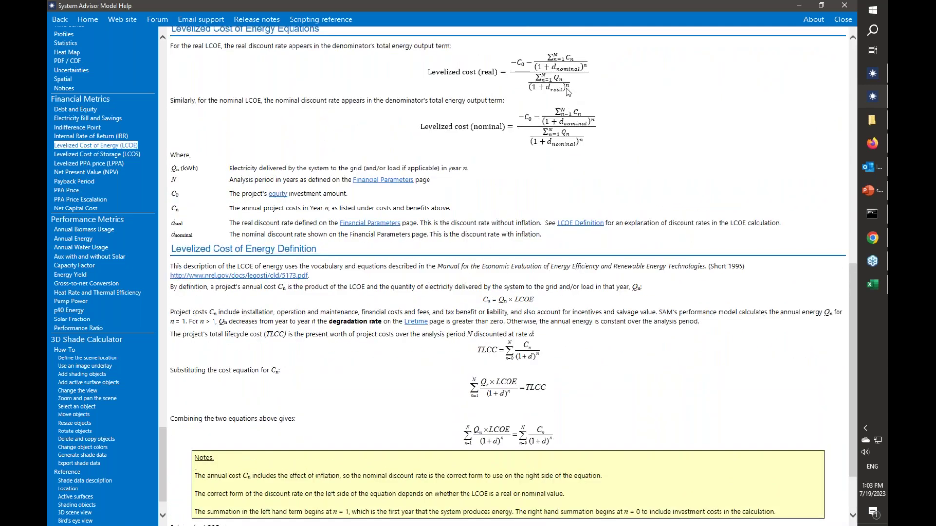
scroll(556, 209, down, 3)
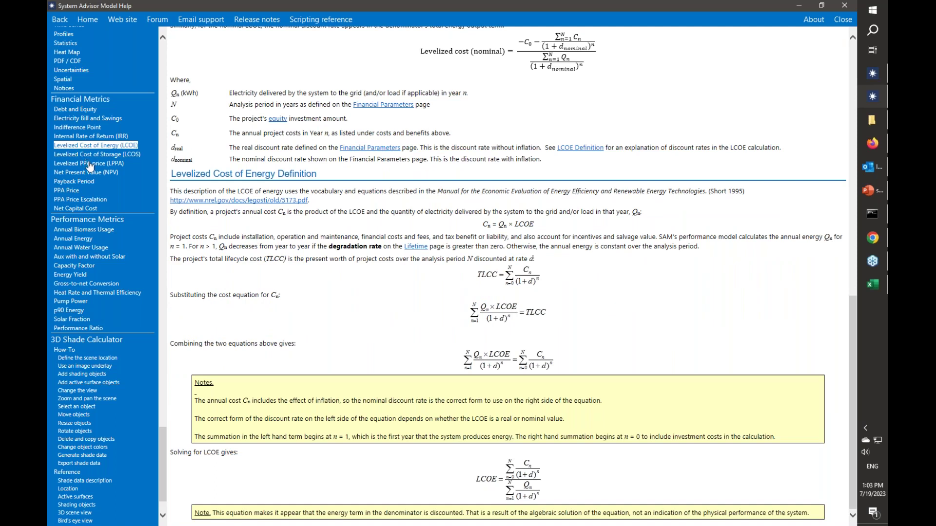
click(89, 165)
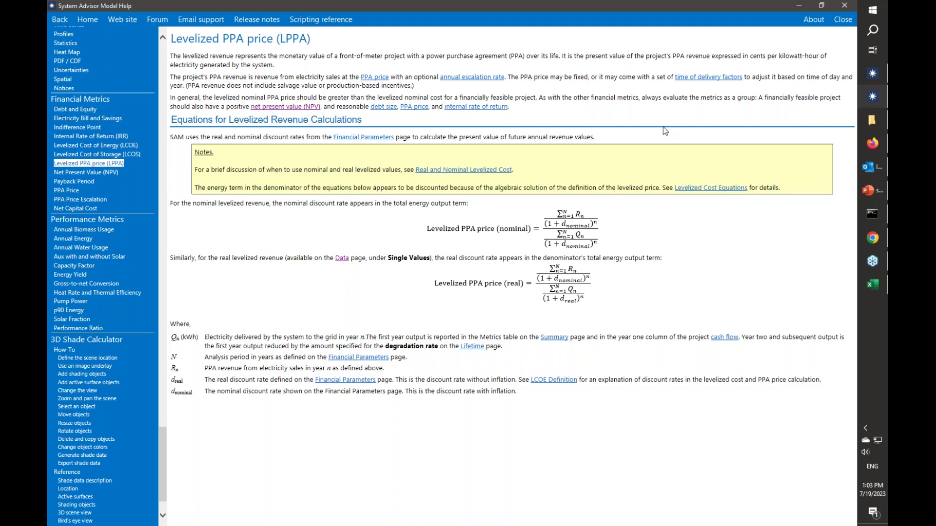
Switch back to the main SAM window and view the results summary of the PVWatts Single Owner case
click(873, 74)
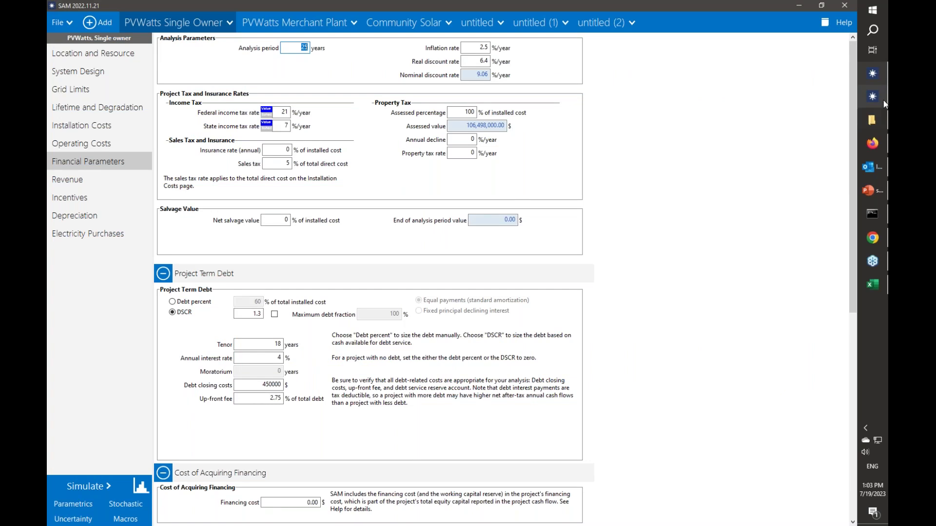
mouse_move(879, 98)
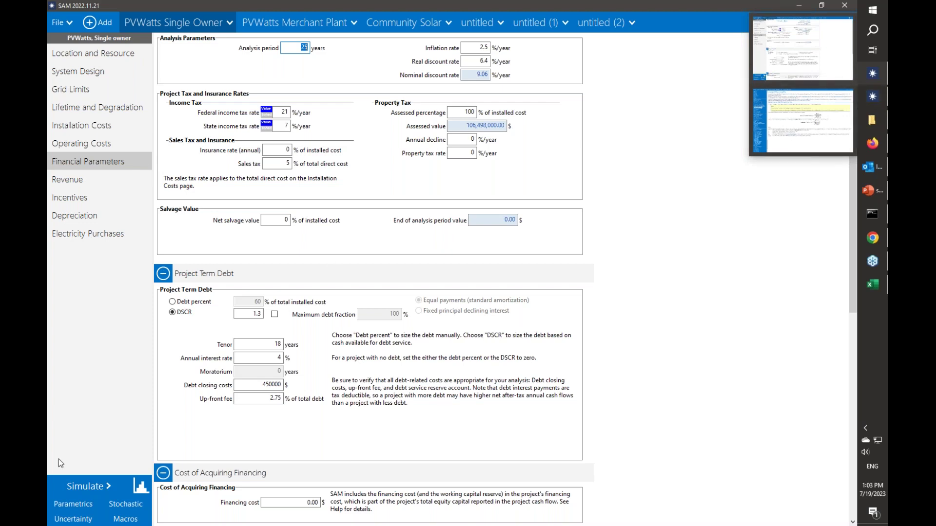
click(141, 486)
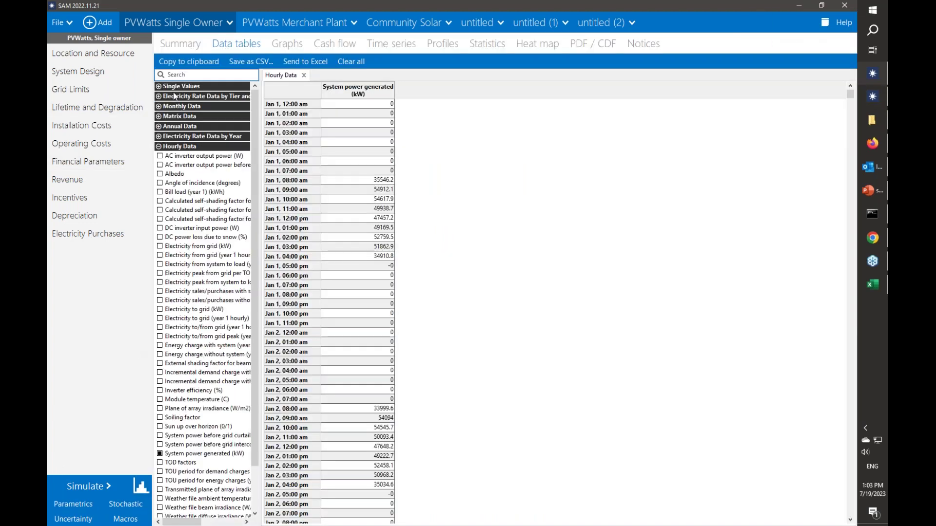
click(181, 46)
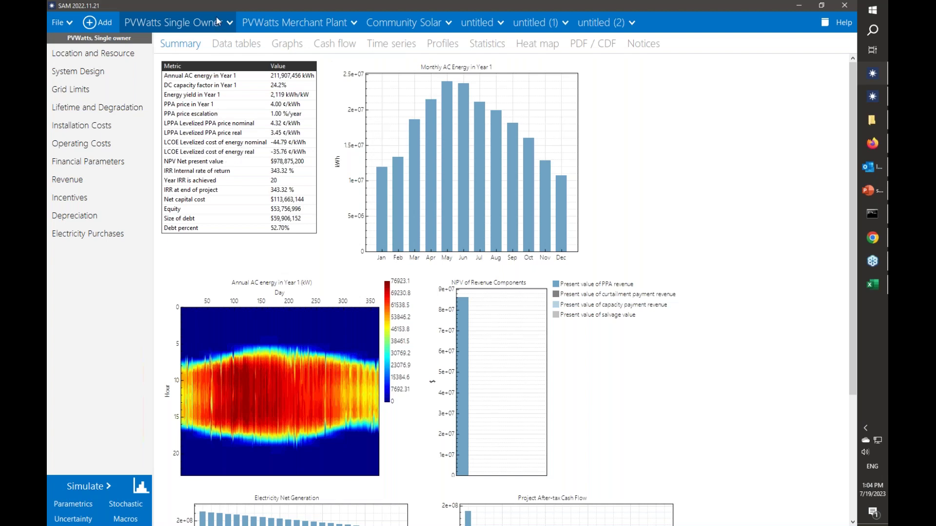
Reset the PVWatts Single Owner case's inputs to their default values and rerun its simulation
click(228, 29)
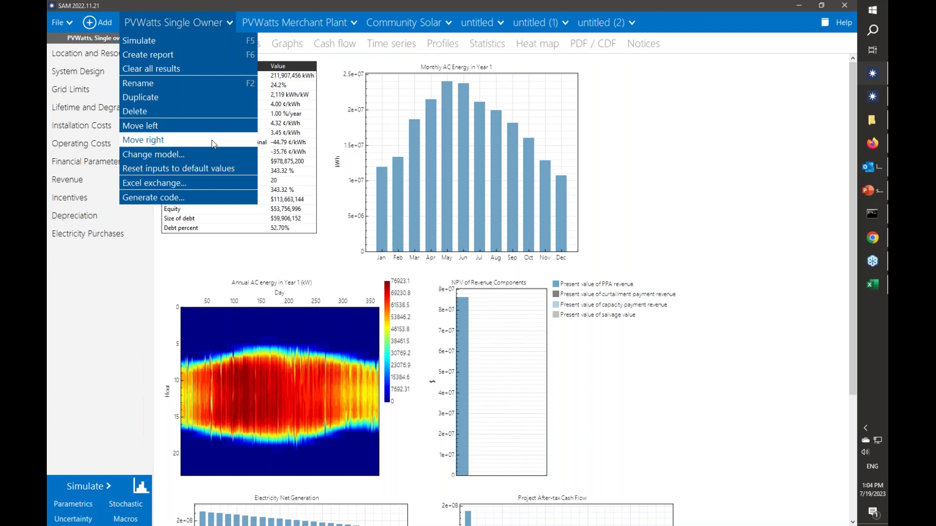
click(209, 167)
click(79, 486)
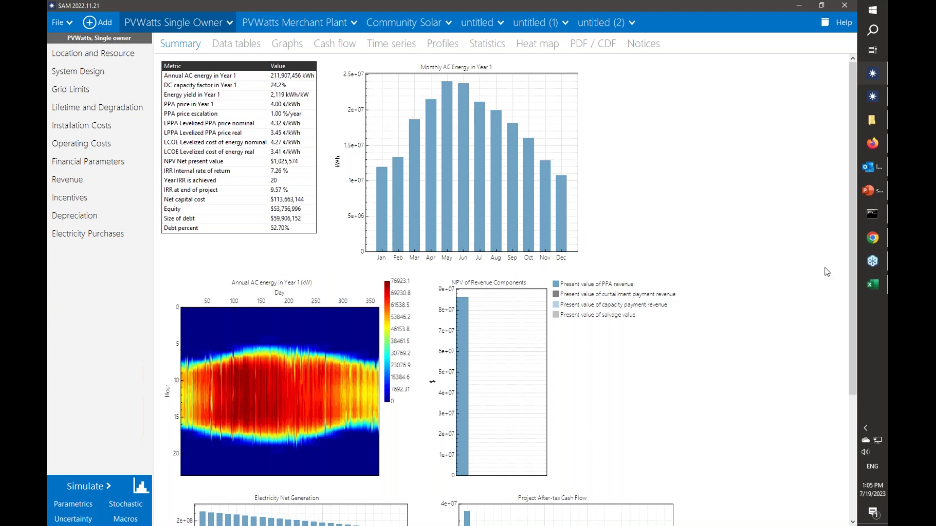
Switch to the PowerPoint presentation at the closing "Thanks! Questions?" slide
click(871, 195)
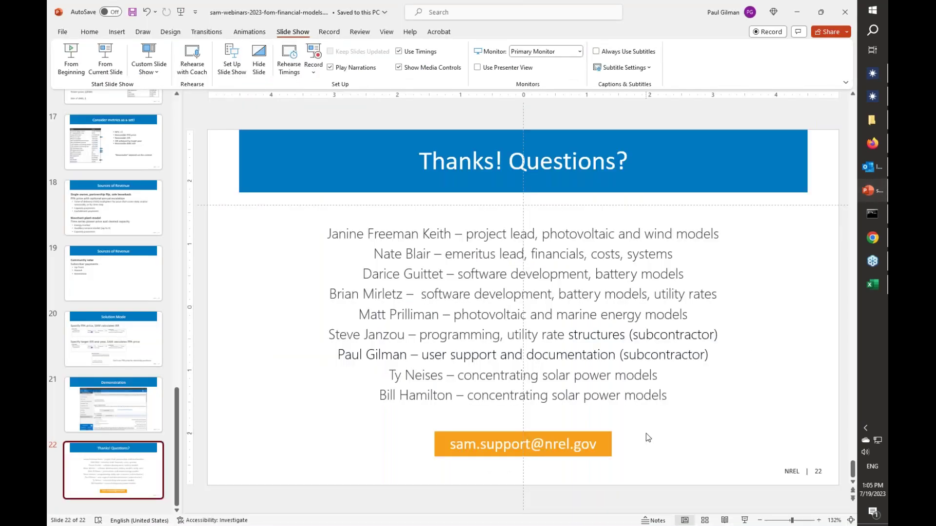